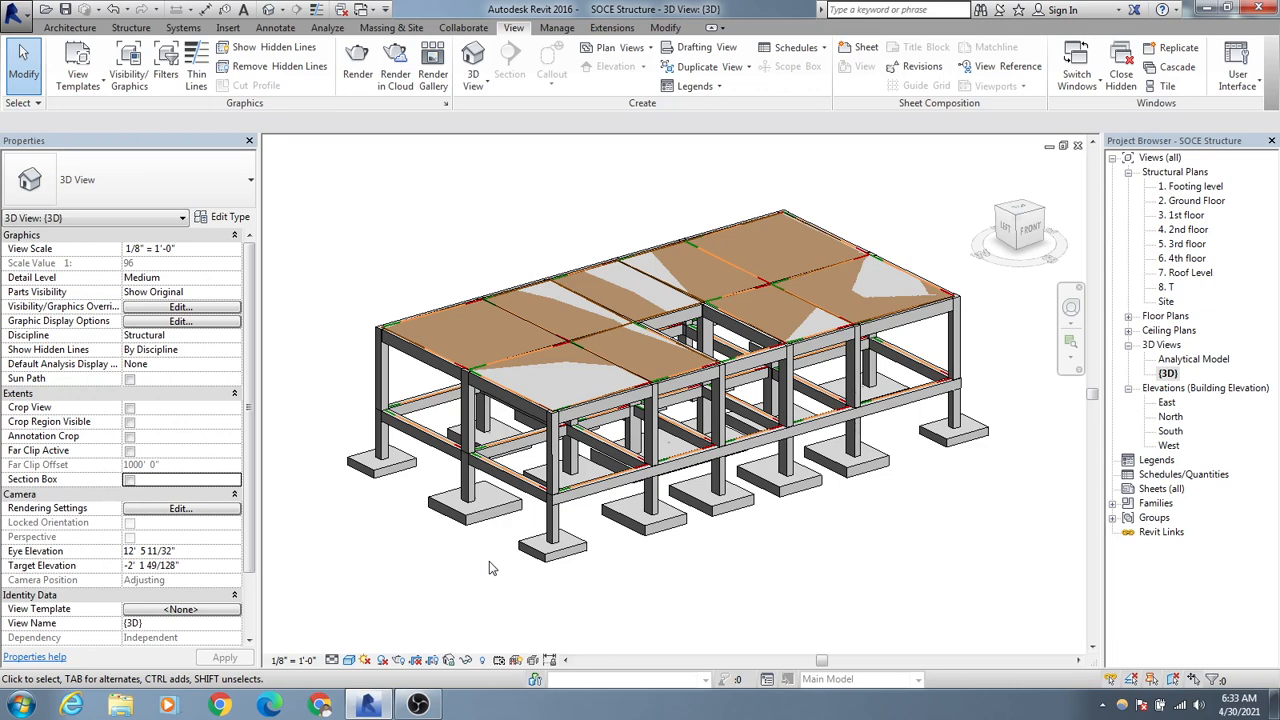
# - Apply the Structural Model & Analytical Combined view template to the 3D view, filtering templates by Structural discipline and all view types
pyautogui.moveTo(489, 568); pyautogui.dragTo(473, 583, button='middle')
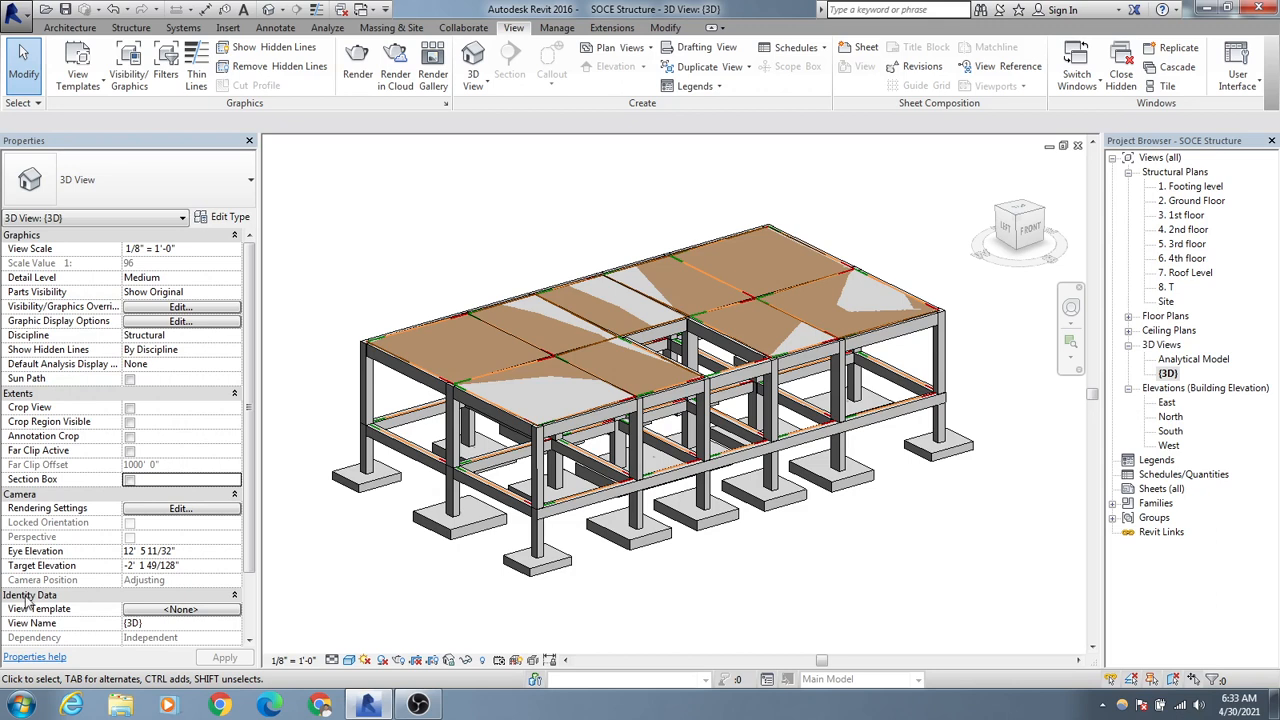
pyautogui.scroll(-3, 240, 420)
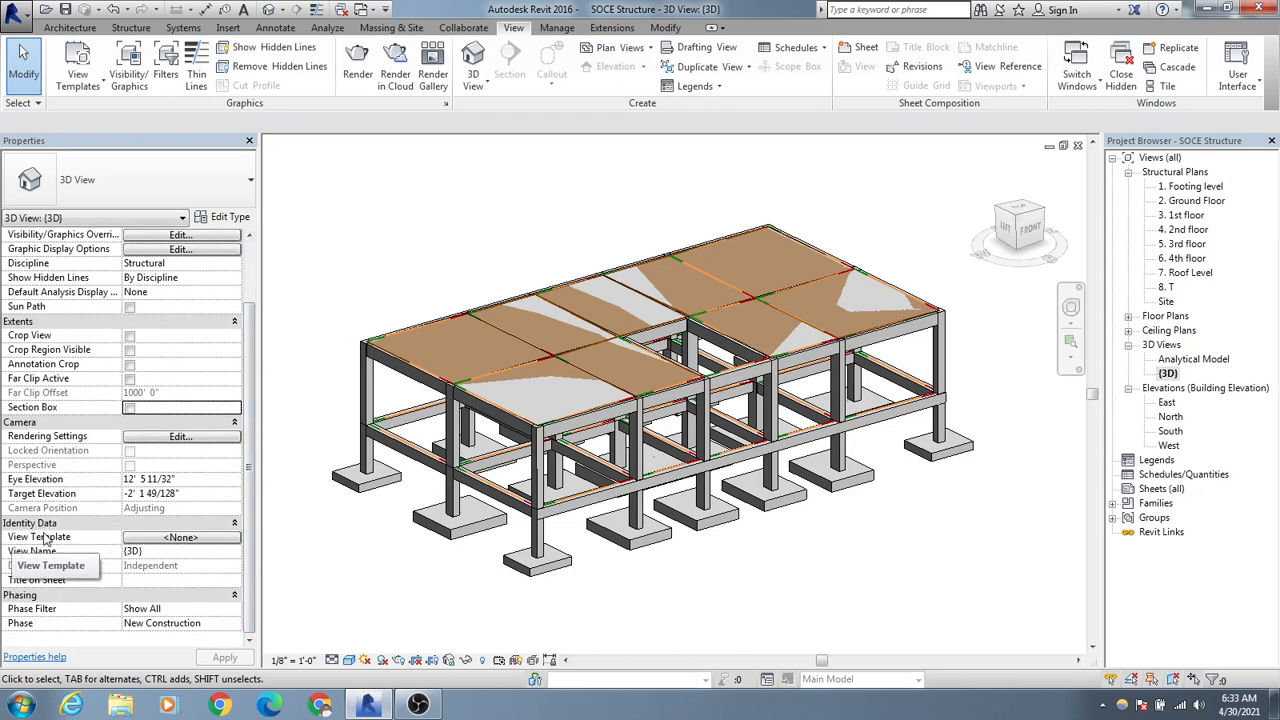
pyautogui.click(210, 538)
pyautogui.moveTo(568, 182); pyautogui.dragTo(612, 182)
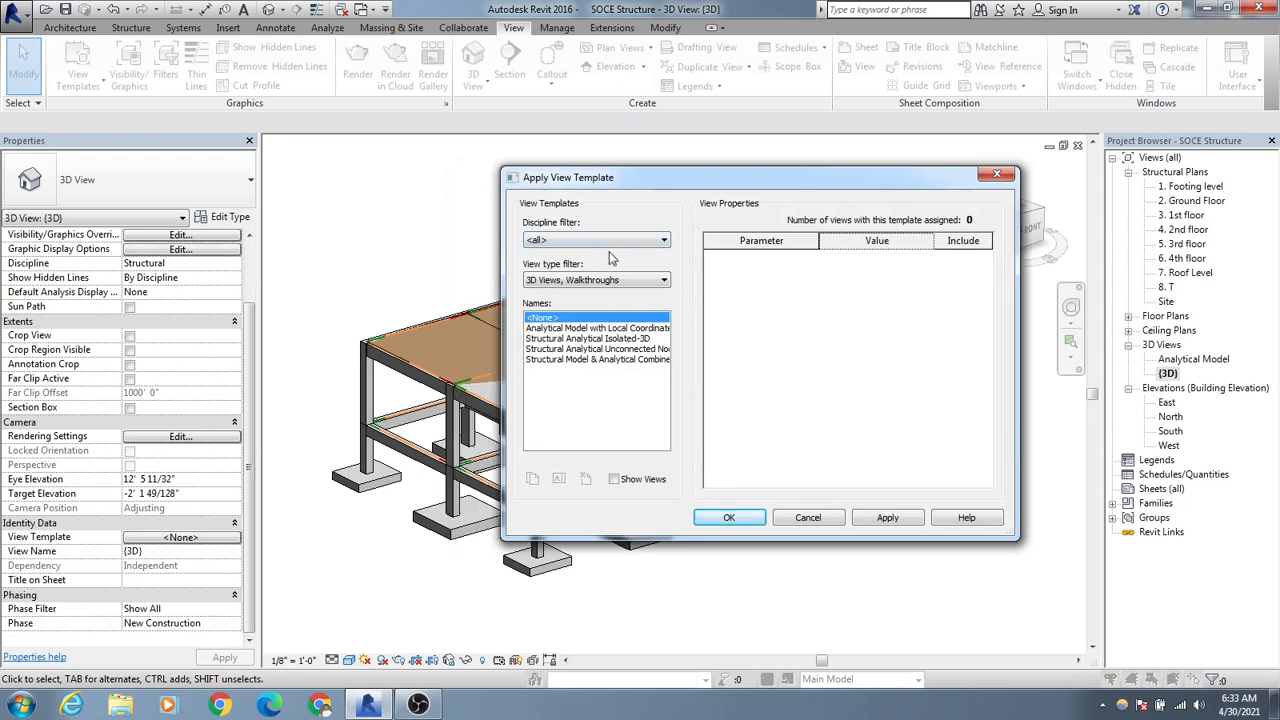
pyautogui.click(605, 243)
pyautogui.click(588, 271)
pyautogui.click(592, 281)
pyautogui.click(592, 295)
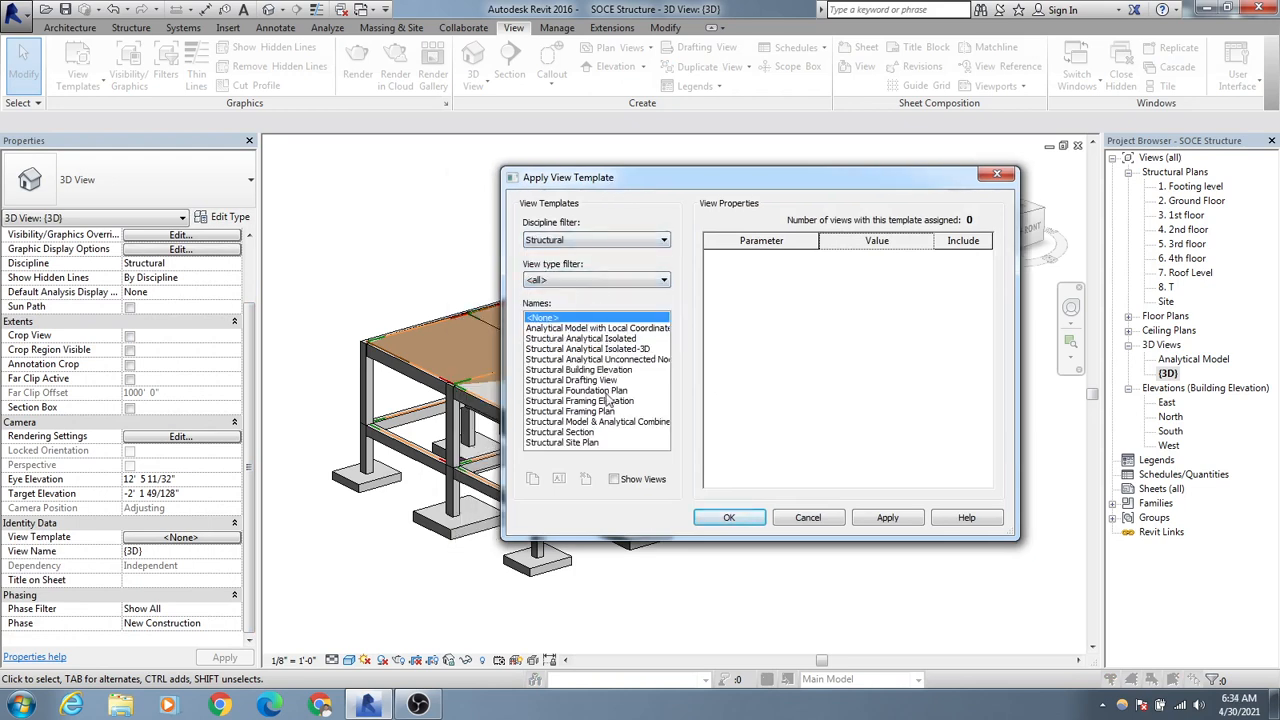
pyautogui.click(582, 421)
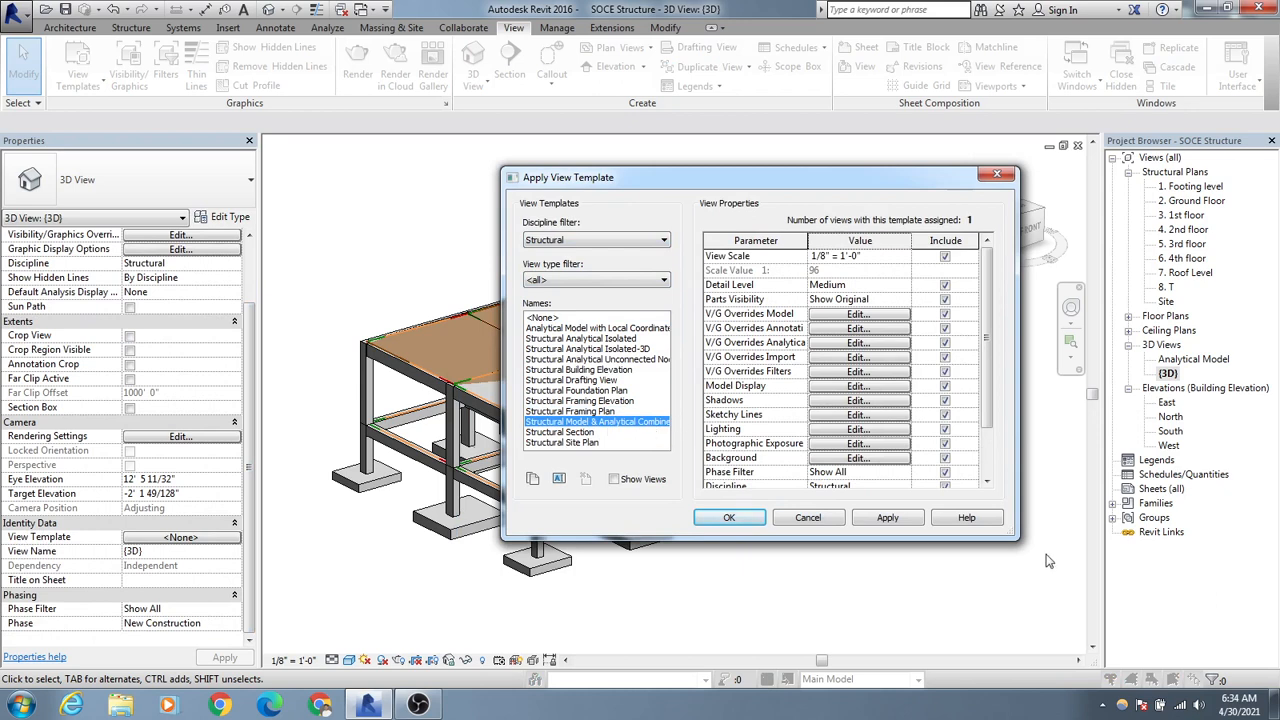
pyautogui.click(888, 518)
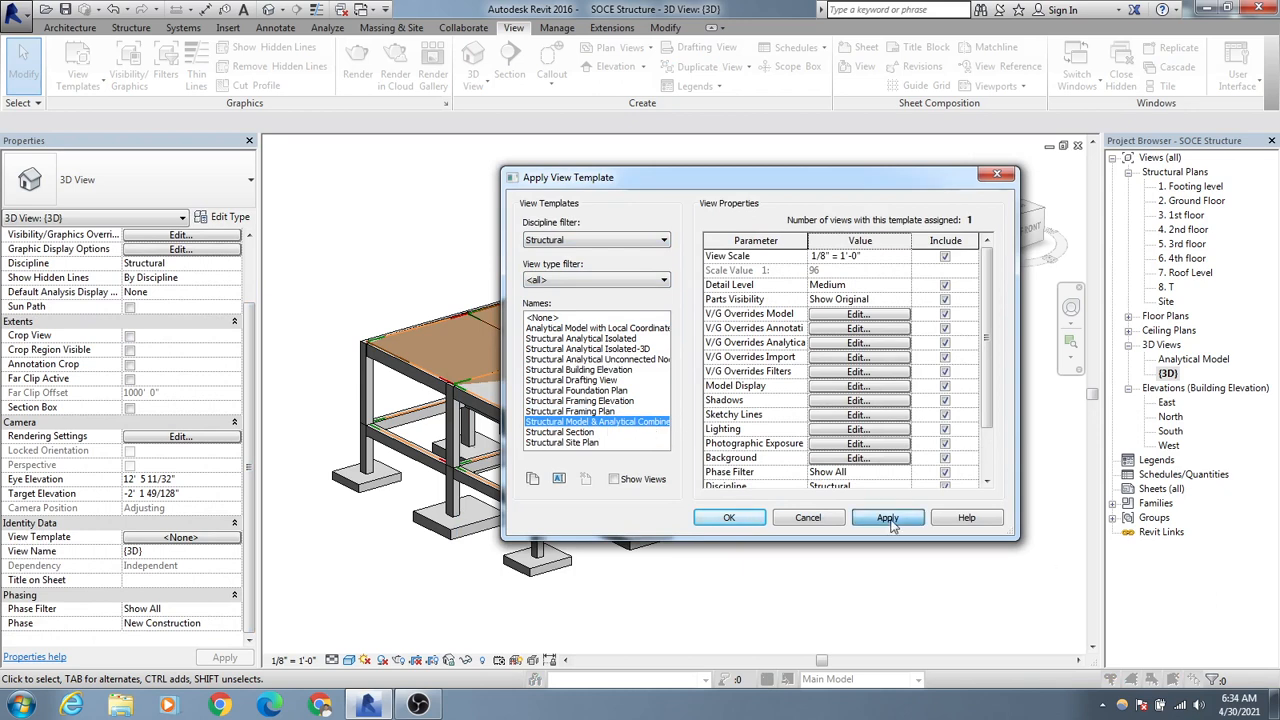
pyautogui.click(737, 522)
# - View the Footing level structural plan and switch to the 2. Ground Floor structural plan
pyautogui.doubleClick(1187, 188)
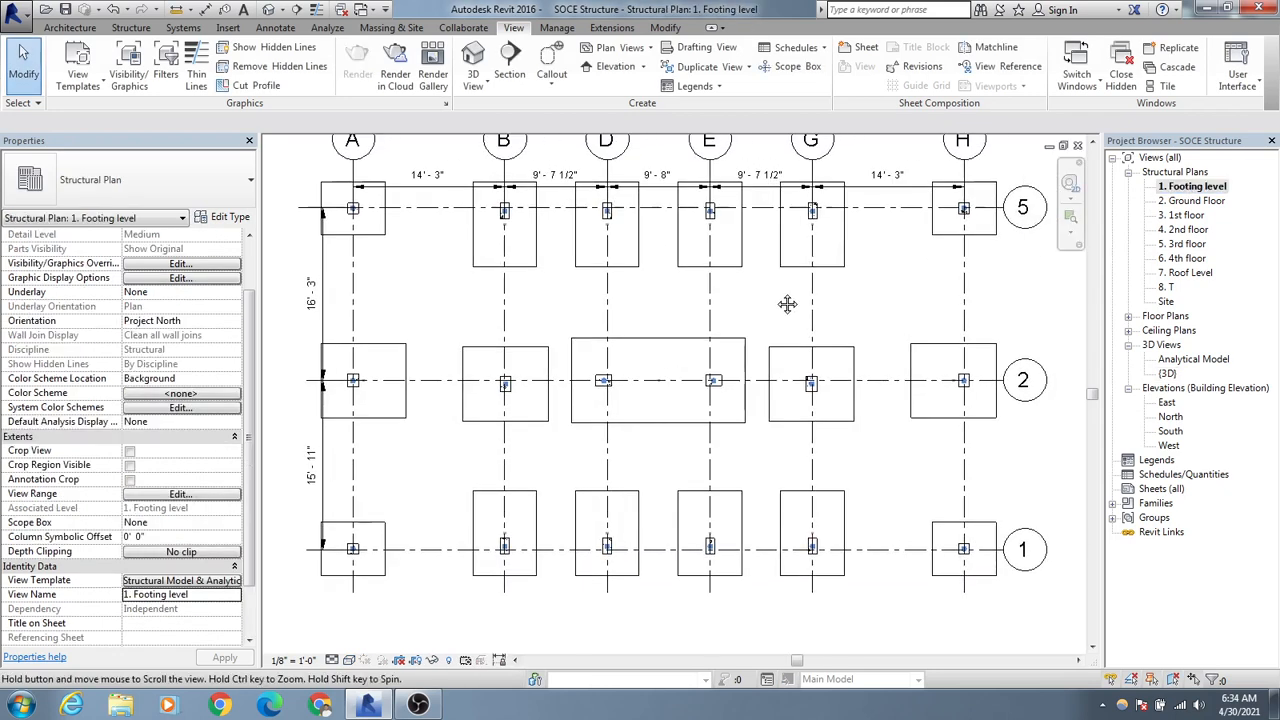
pyautogui.doubleClick(1190, 203)
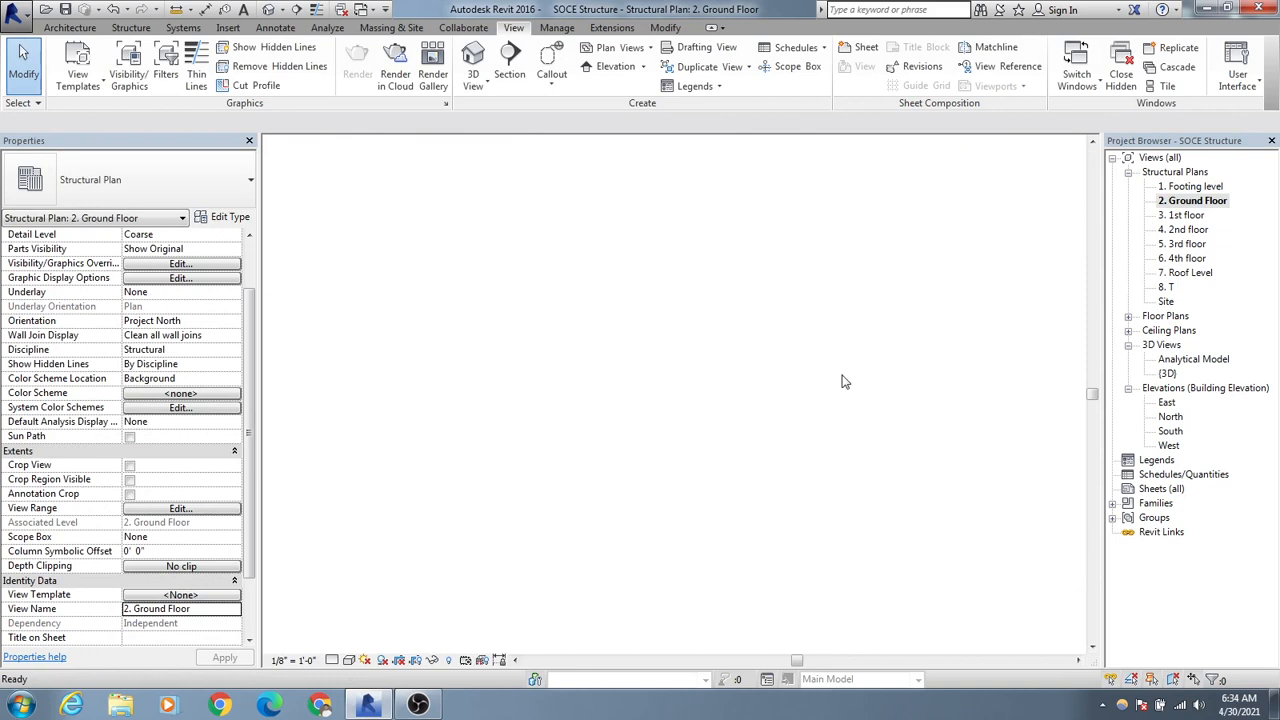
pyautogui.scroll(1, 519, 274)
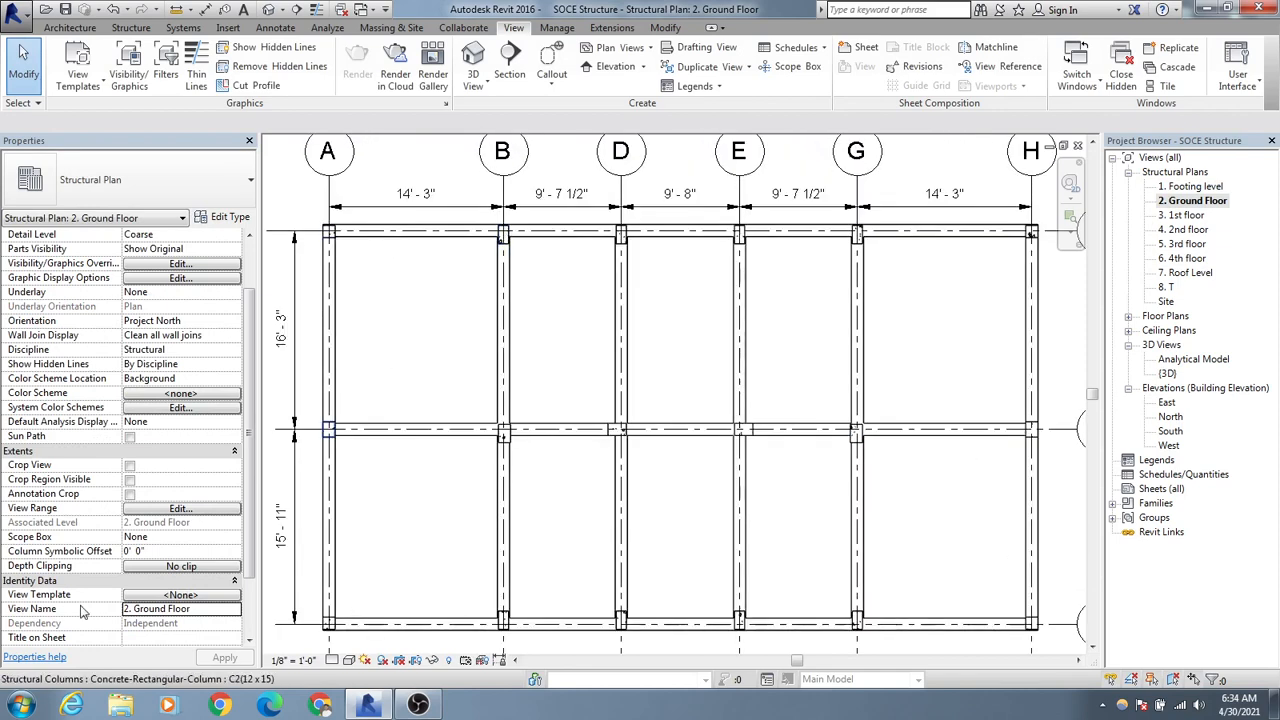
# - Assign the Structural Model & Analytical Combined template to the Ground Floor plan, filtering by Structural discipline and all view types
pyautogui.click(181, 595)
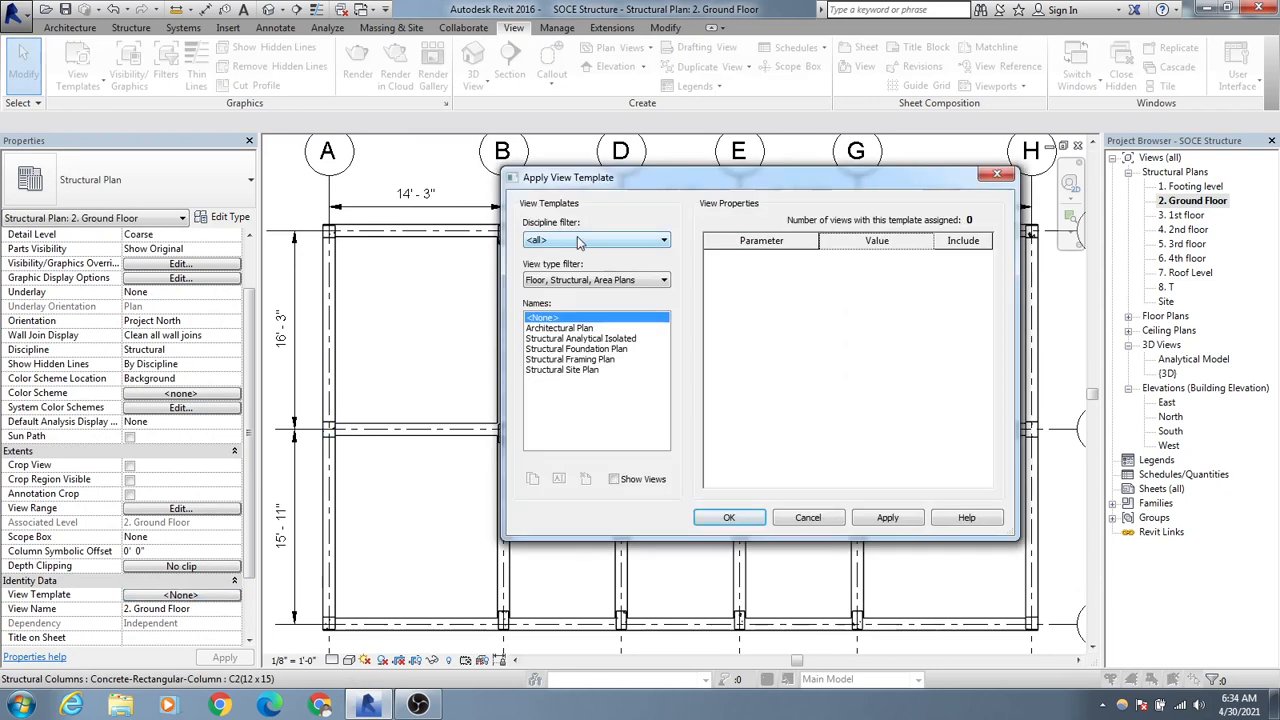
pyautogui.moveTo(634, 188); pyautogui.dragTo(630, 187)
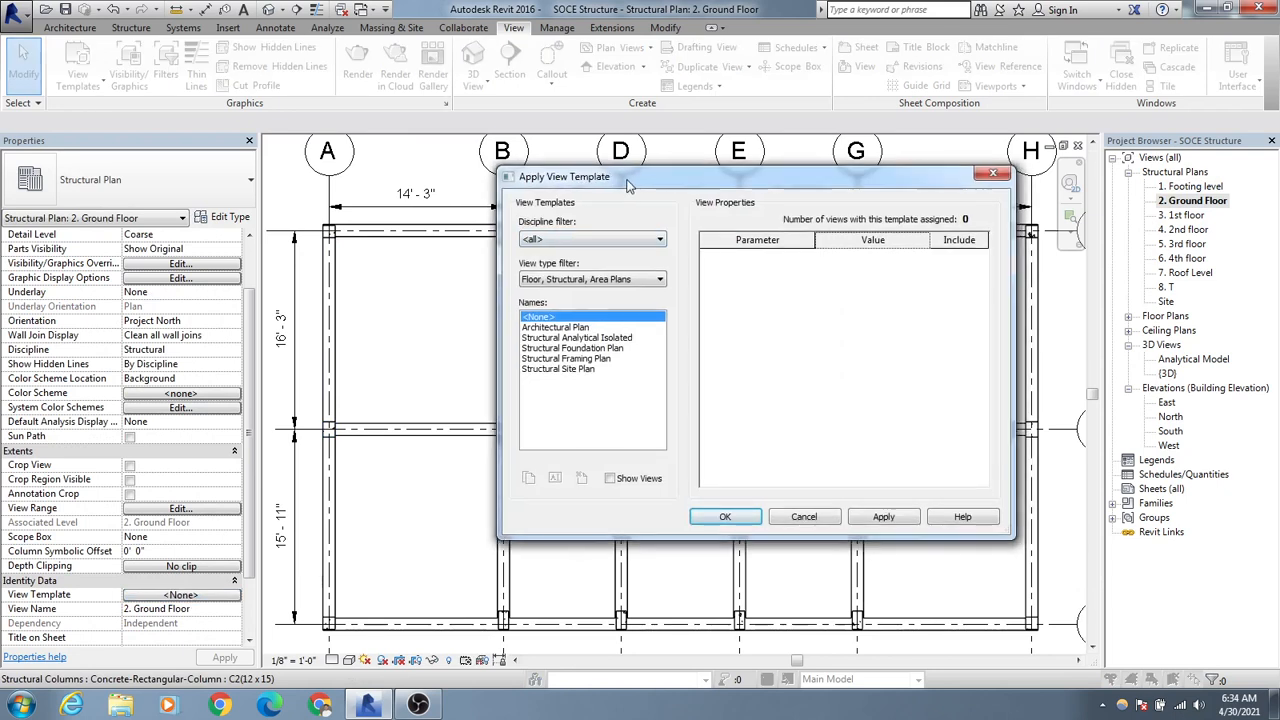
pyautogui.click(589, 238)
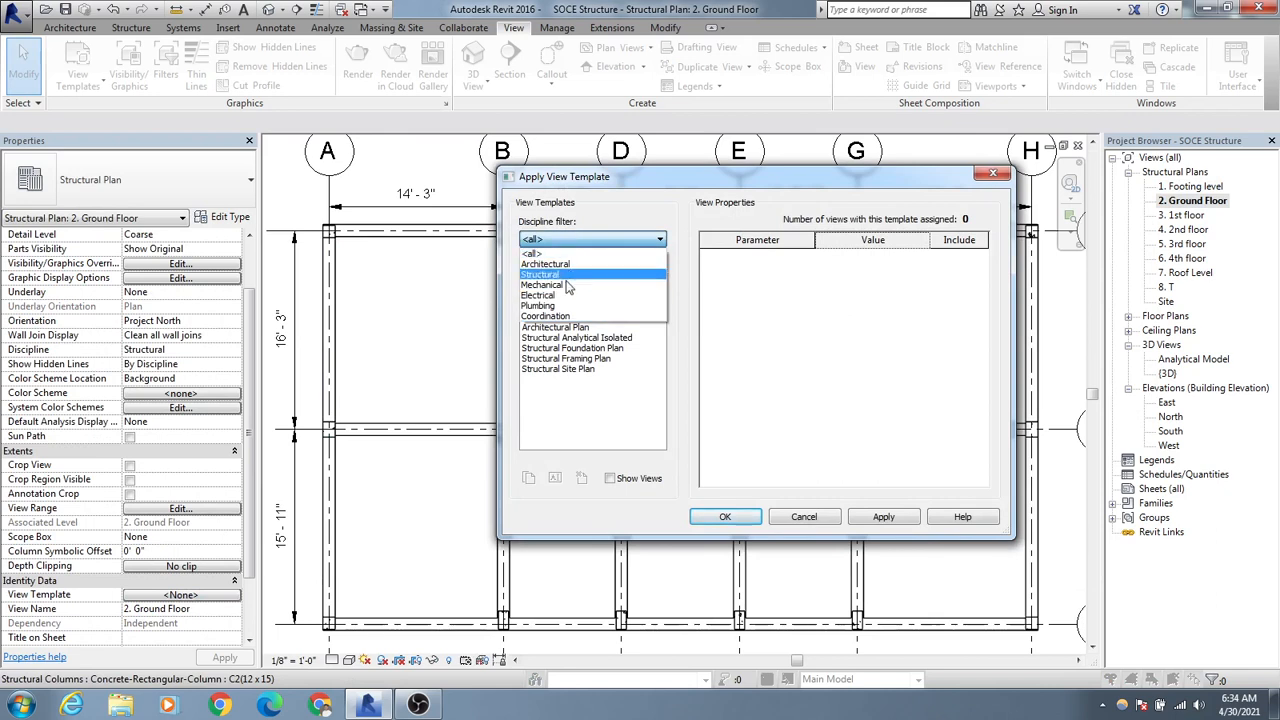
pyautogui.click(570, 276)
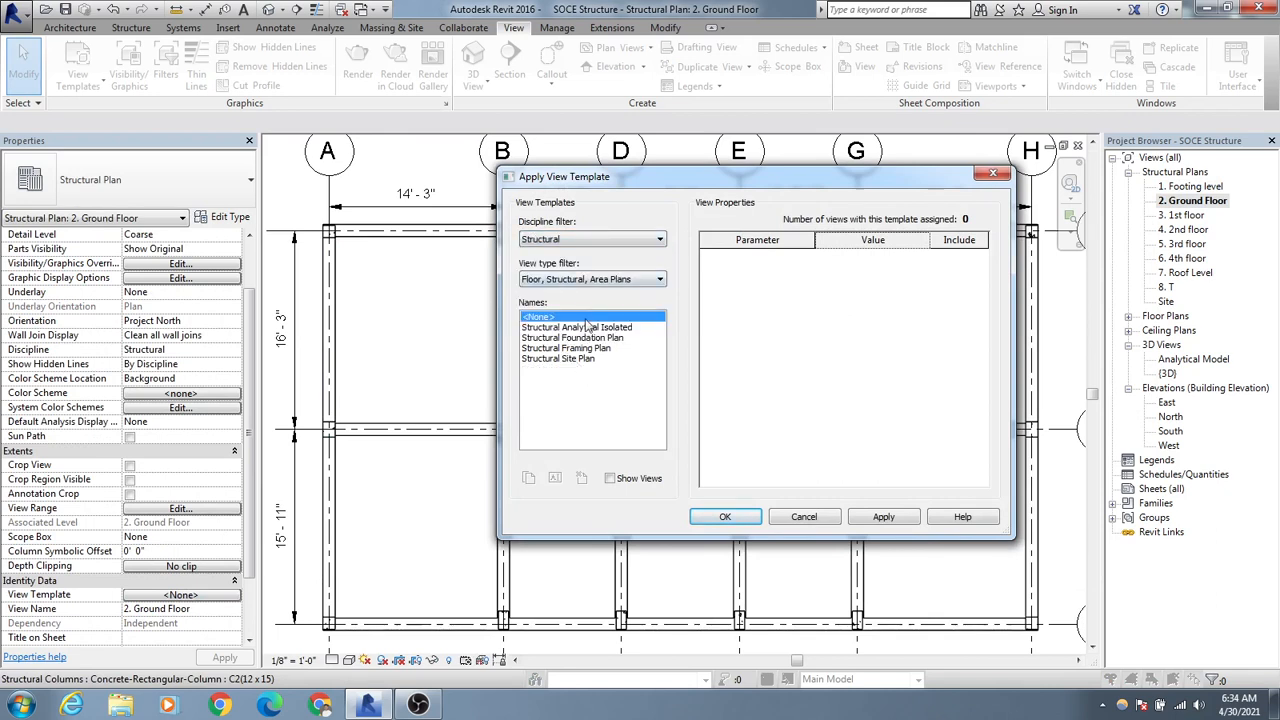
pyautogui.click(577, 280)
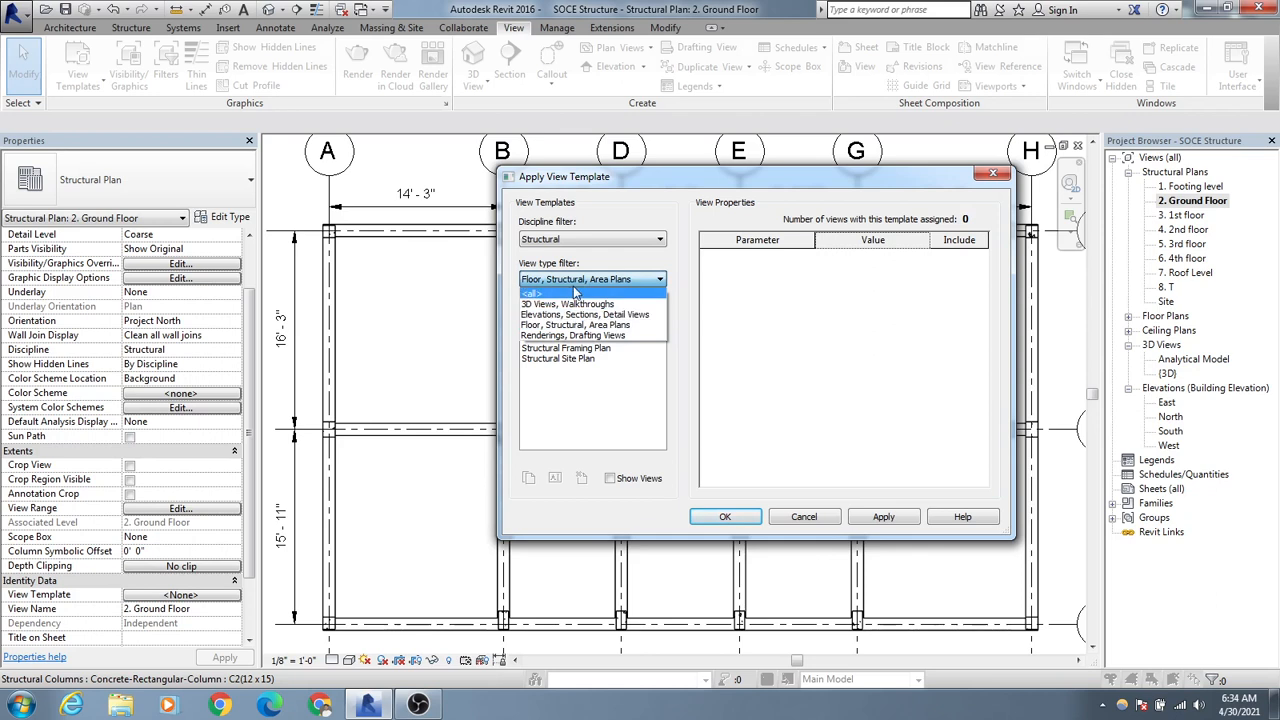
pyautogui.click(574, 285)
pyautogui.click(566, 283)
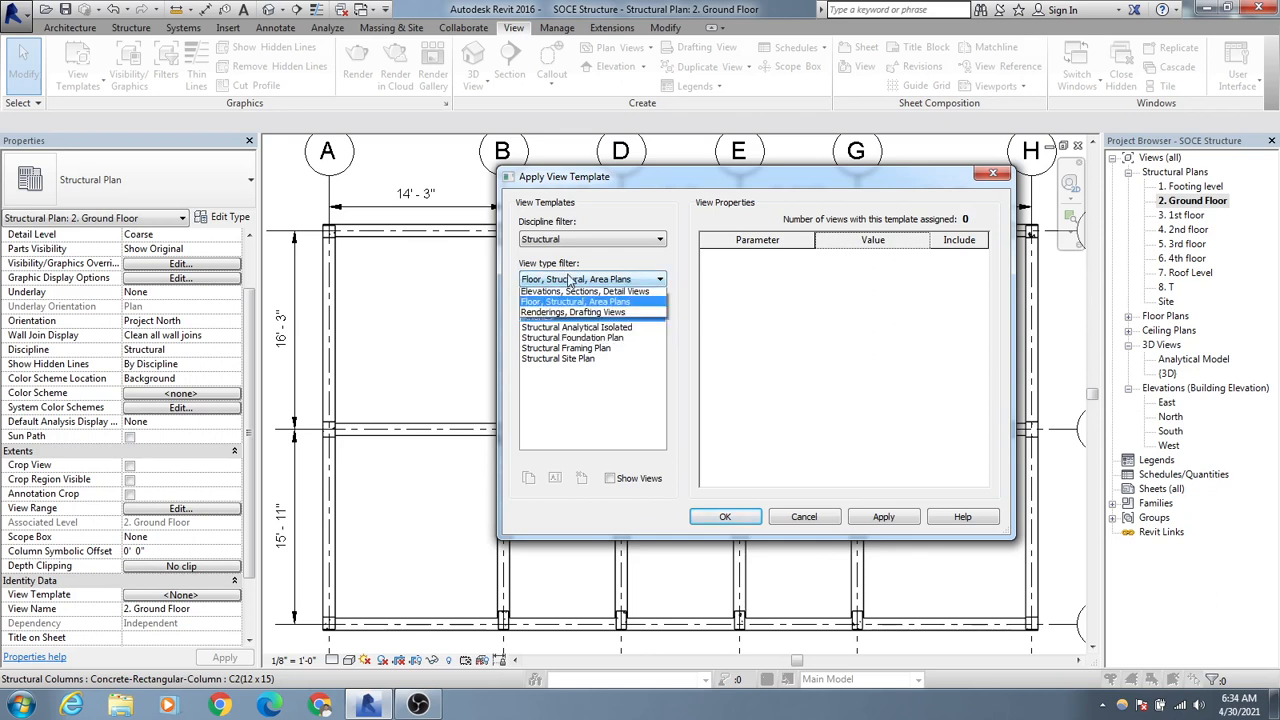
pyautogui.click(565, 293)
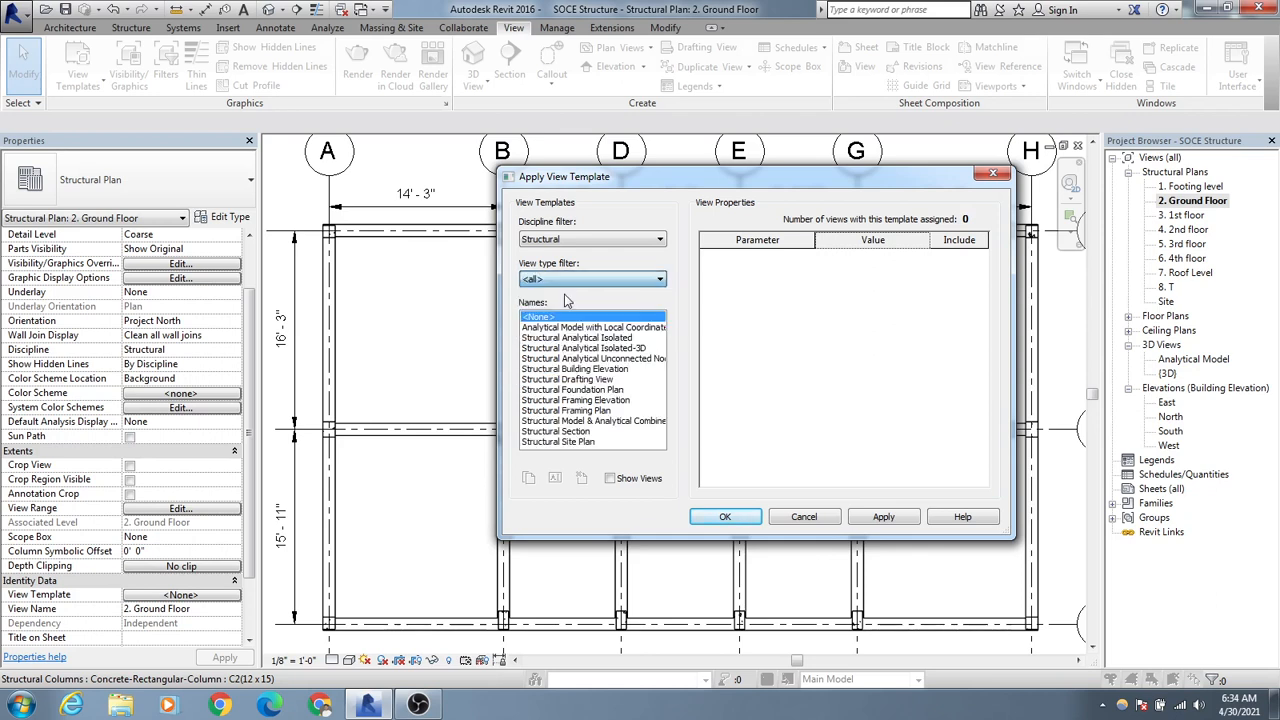
pyautogui.click(592, 411)
pyautogui.click(591, 421)
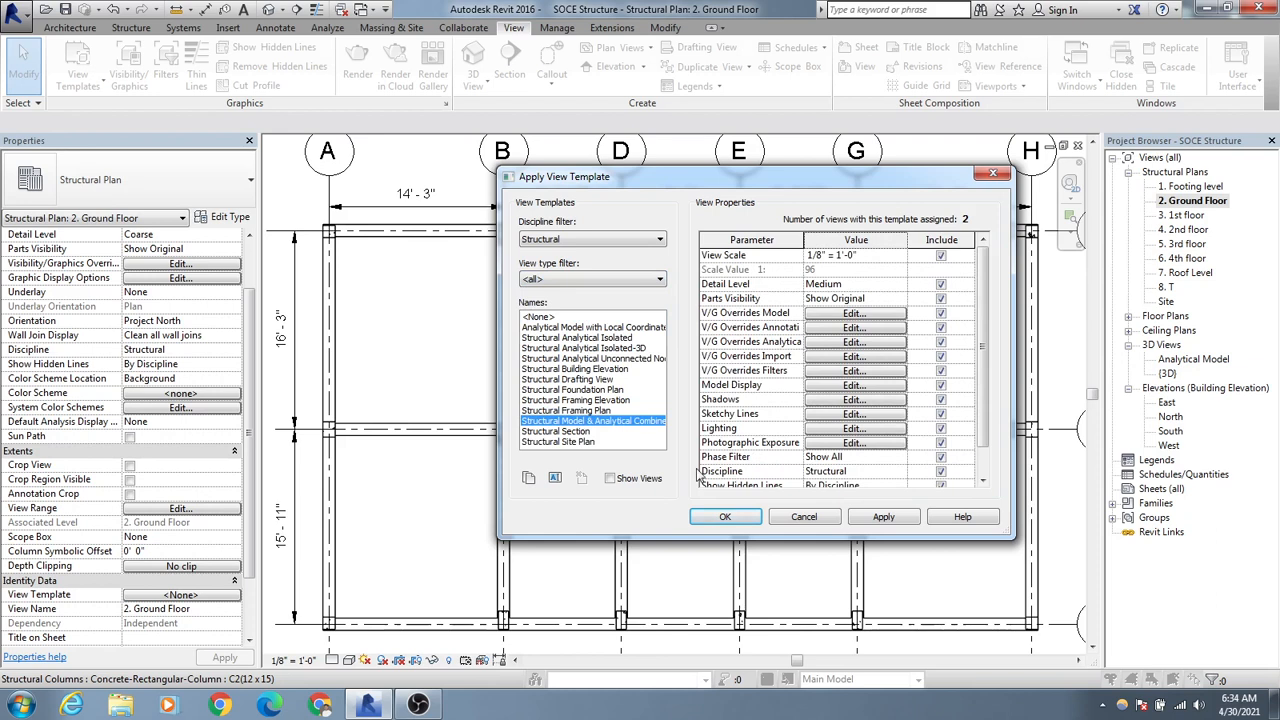
pyautogui.click(884, 518)
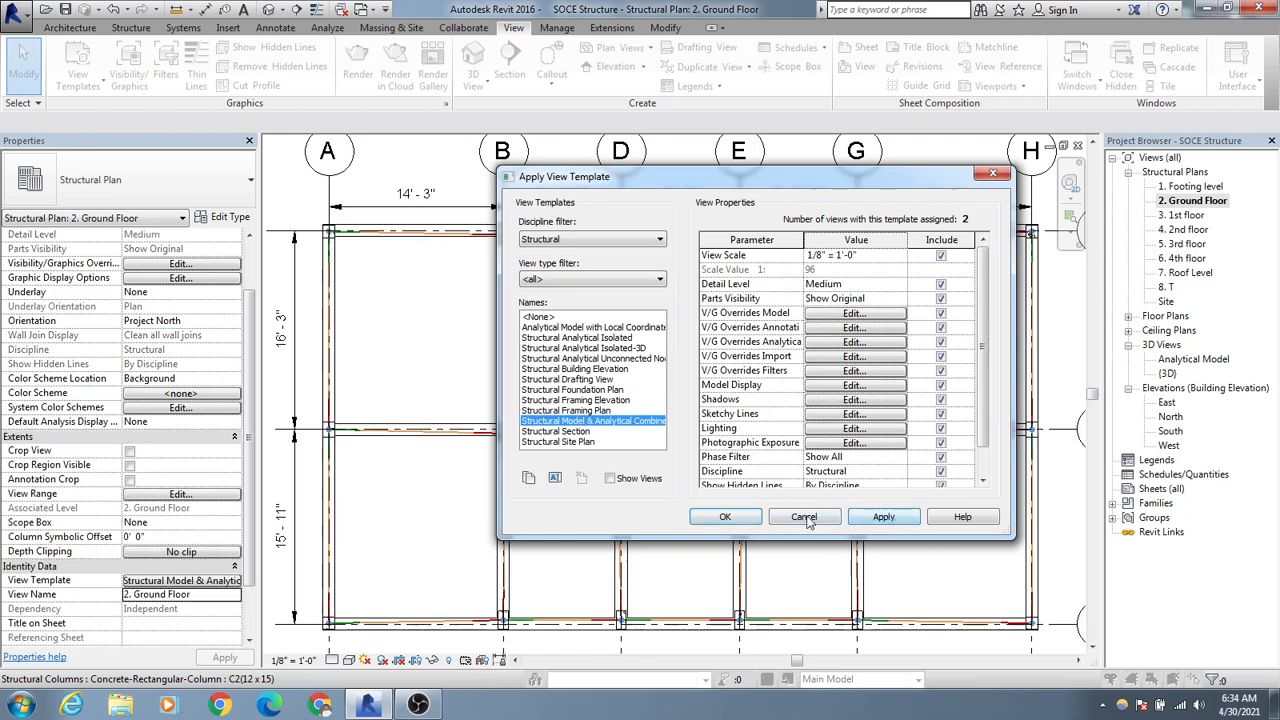
pyautogui.click(726, 517)
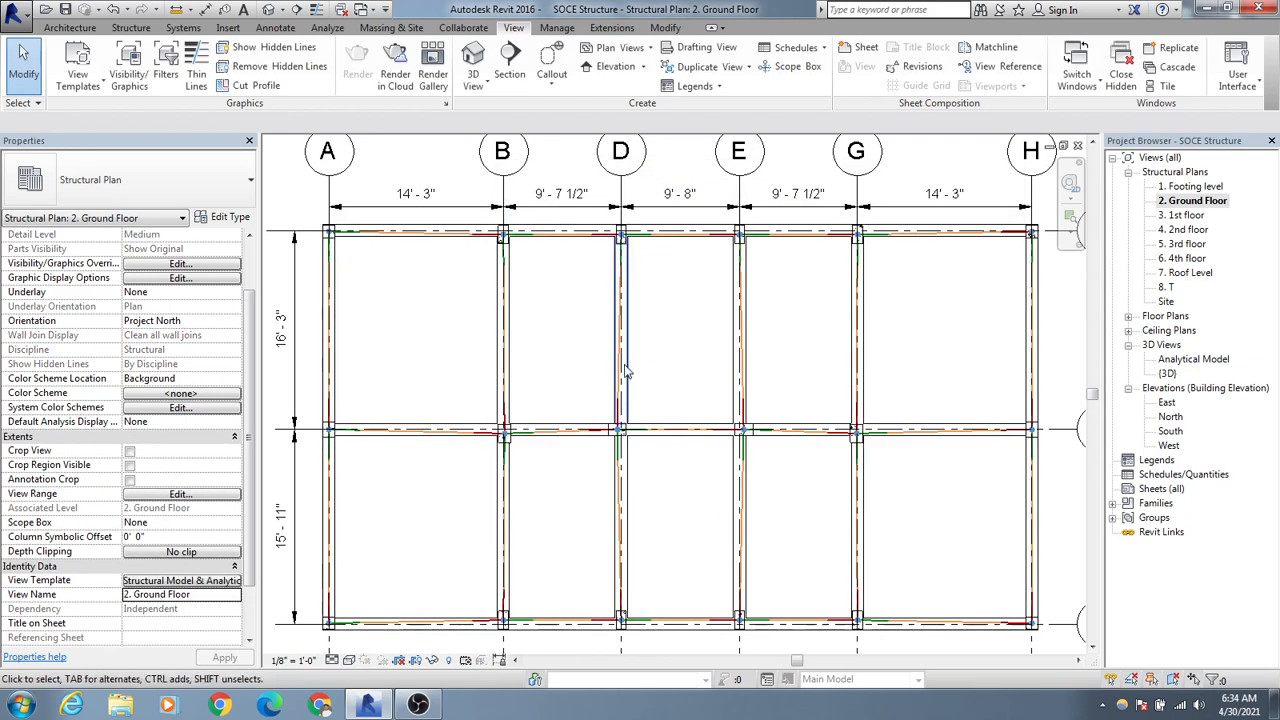
# - Start a line load on the Ground Floor plan and set its load case to PW (2)
pyautogui.moveTo(649, 540); pyautogui.dragTo(645, 527, button='middle')
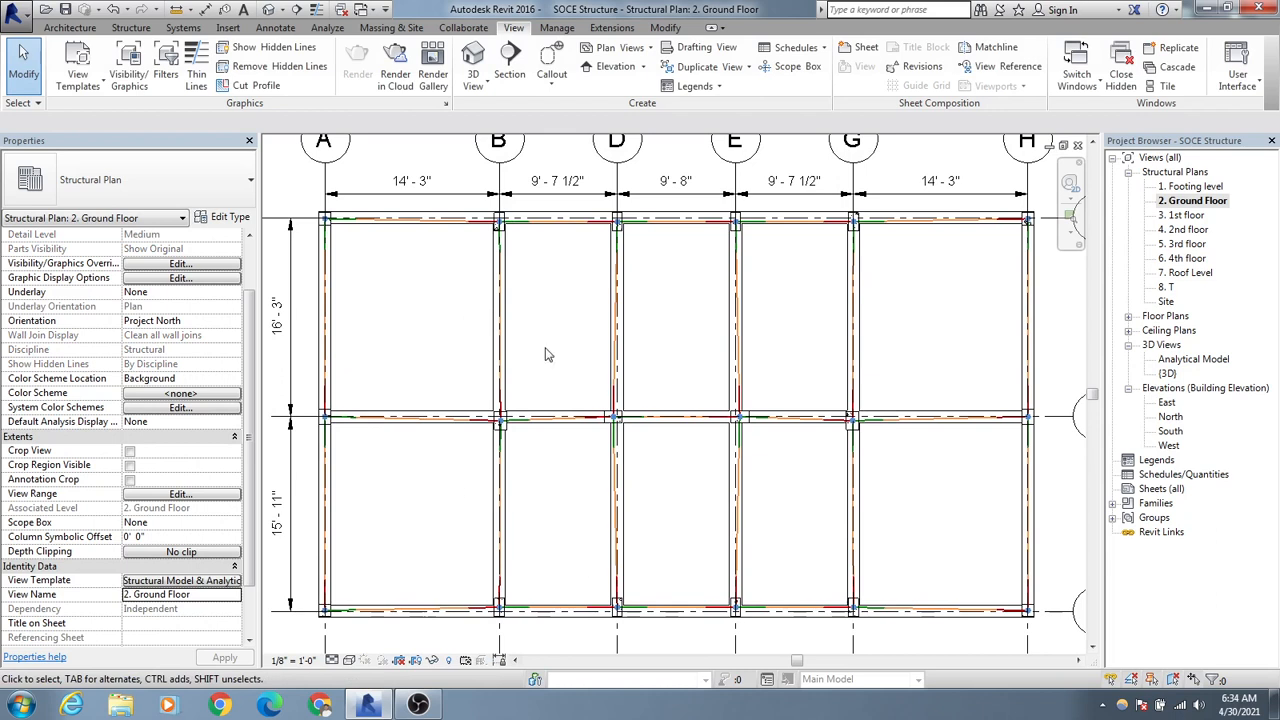
pyautogui.click(328, 30)
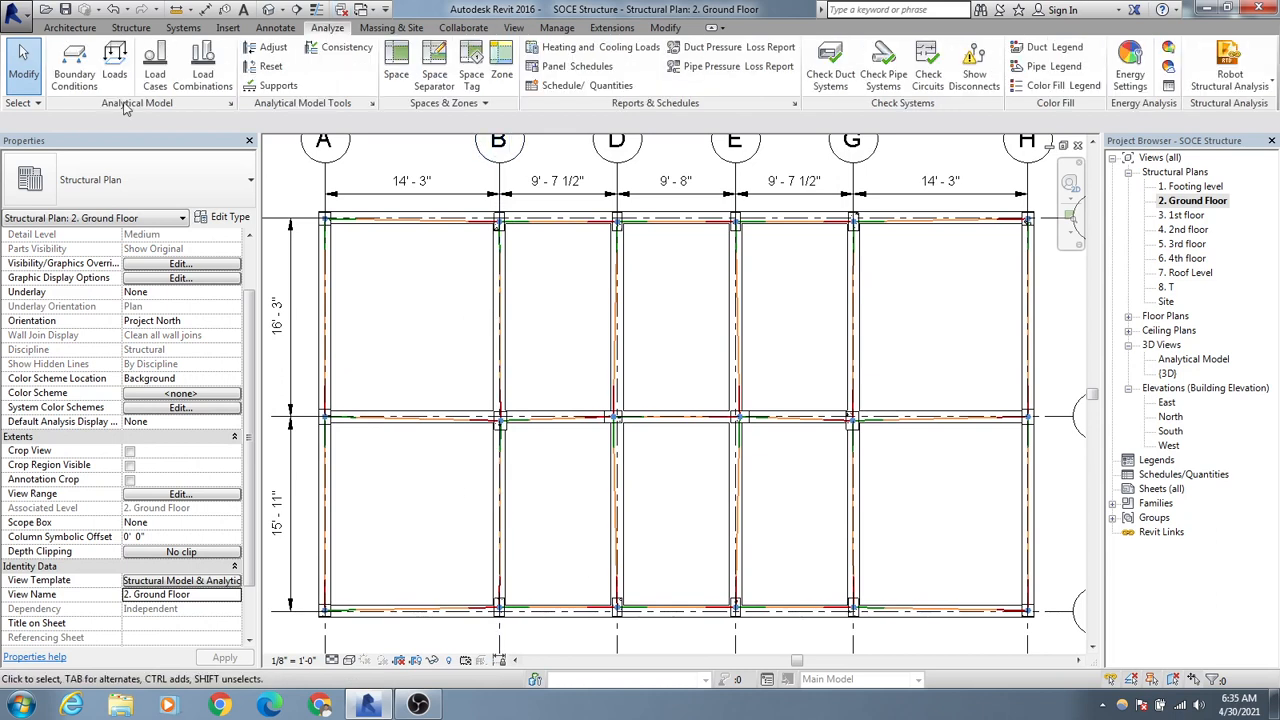
pyautogui.click(115, 60)
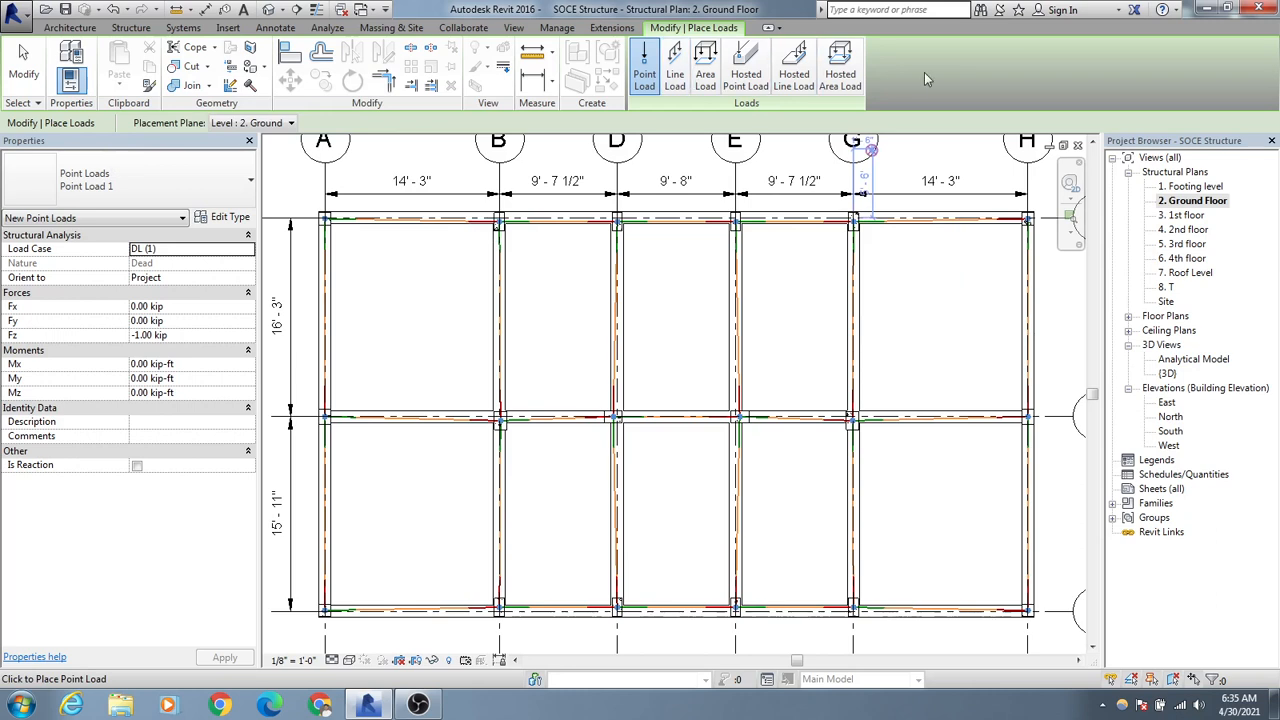
pyautogui.click(675, 72)
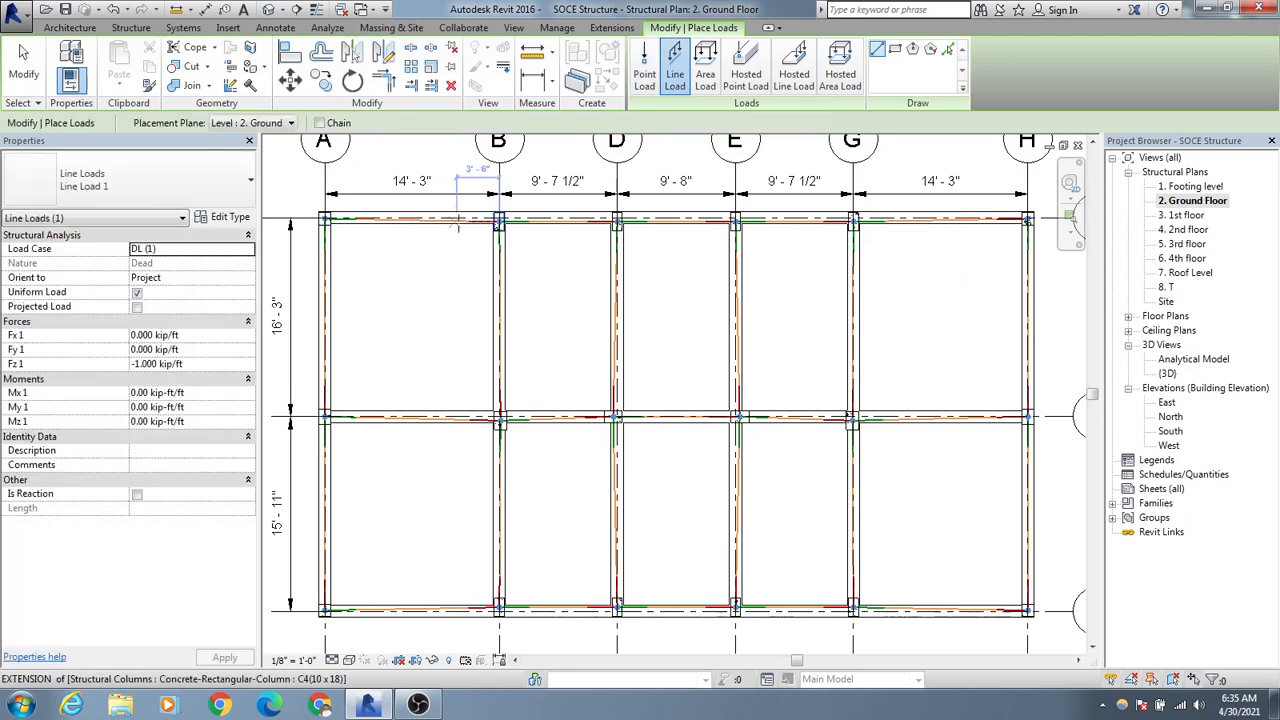
pyautogui.click(198, 252)
pyautogui.click(240, 250)
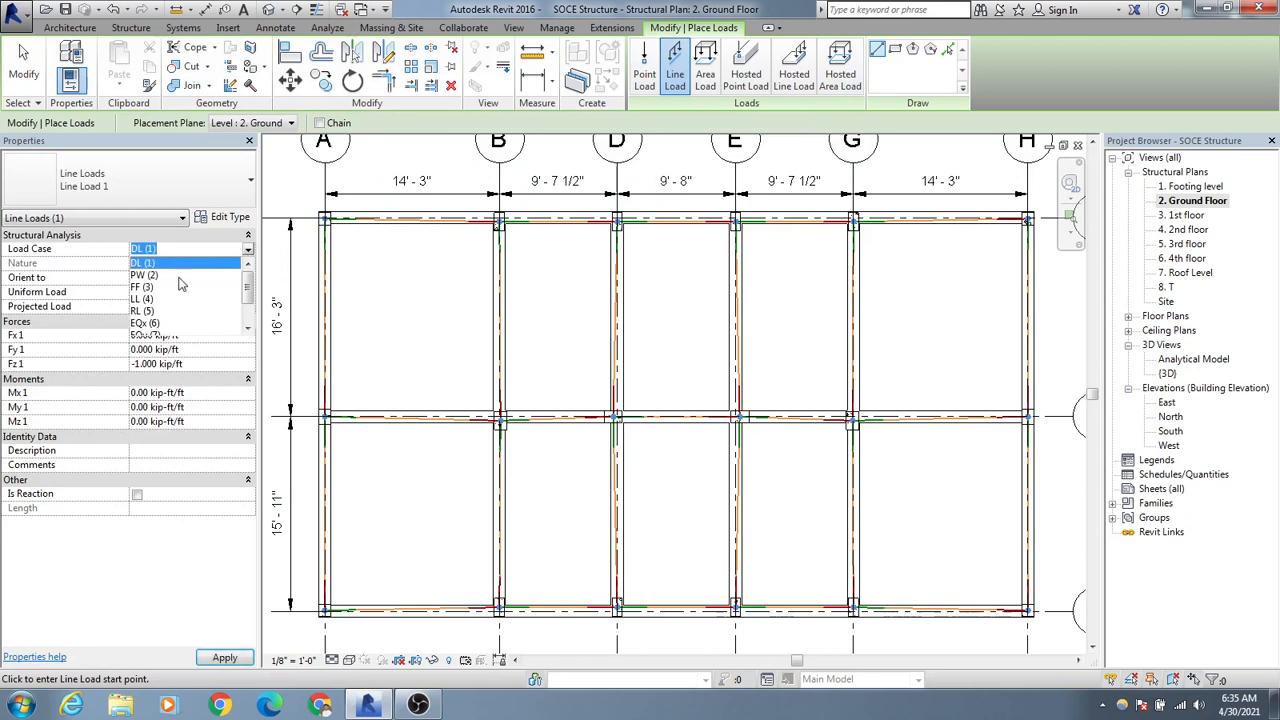
pyautogui.click(145, 275)
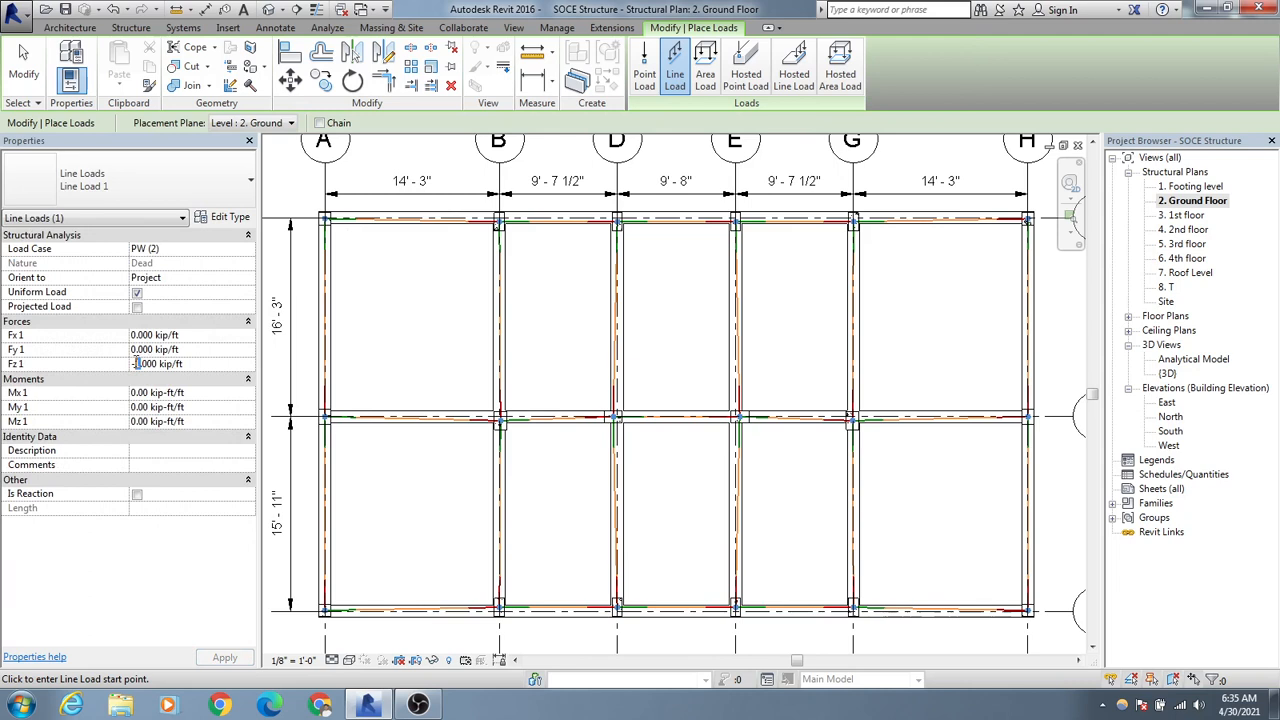
# - Set the line load's Fz 1 force to -0.5 kip/ft and enable chained placement
pyautogui.write('0.')
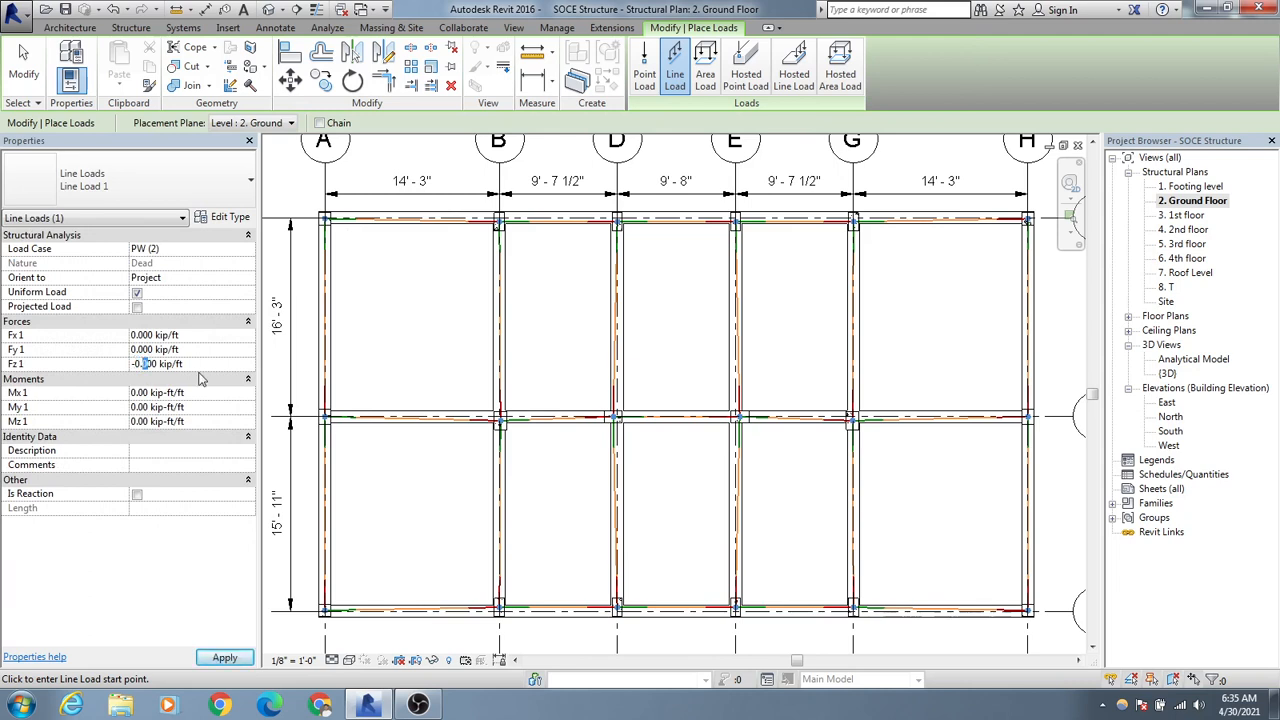
pyautogui.write('56')
pyautogui.press('BackSpace')
pyautogui.click(197, 363)
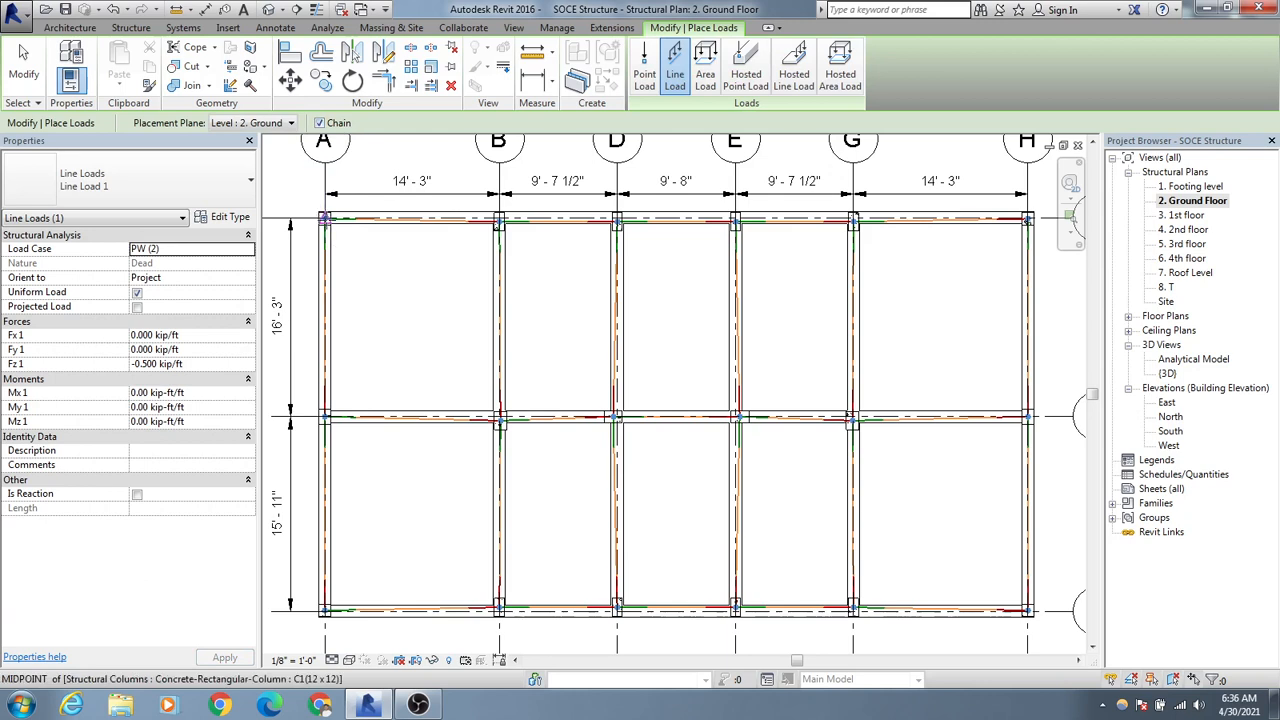
# - Try to draw a chained line load along the uppermost beam row from the grid A column to the grid B column
pyautogui.scroll(1, 324, 218)
pyautogui.click(324, 218)
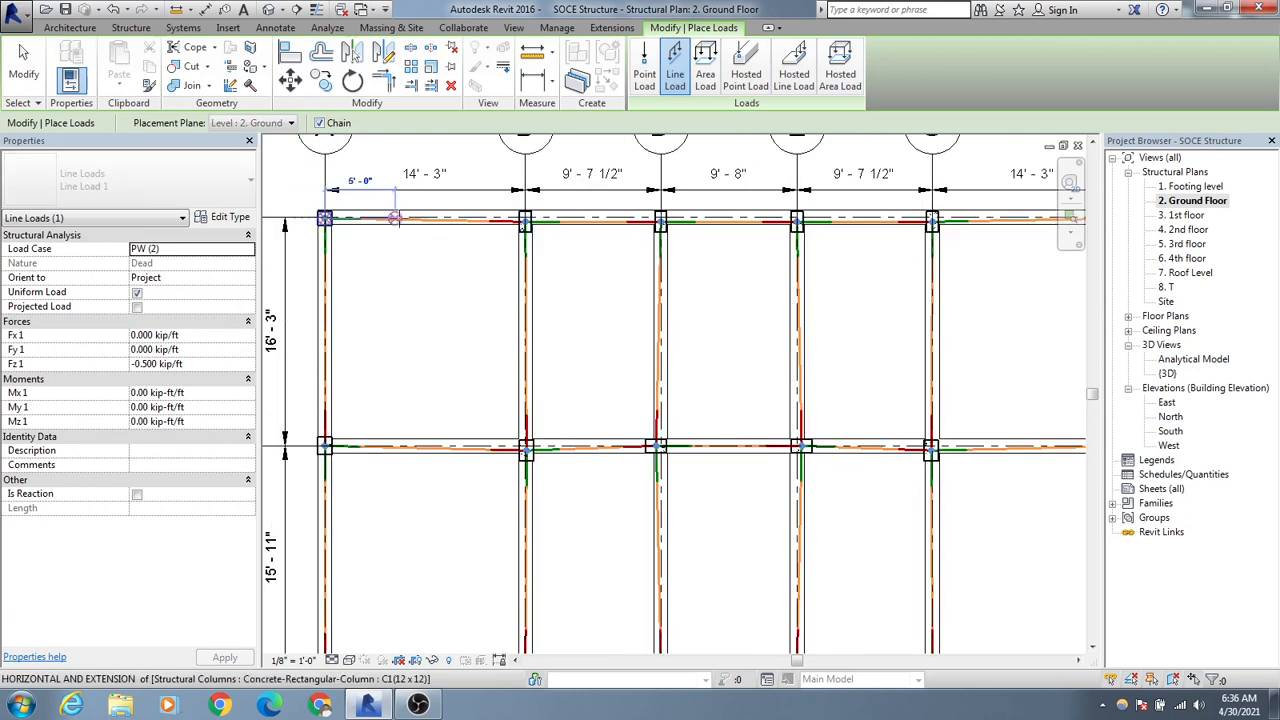
pyautogui.scroll(4, 526, 219)
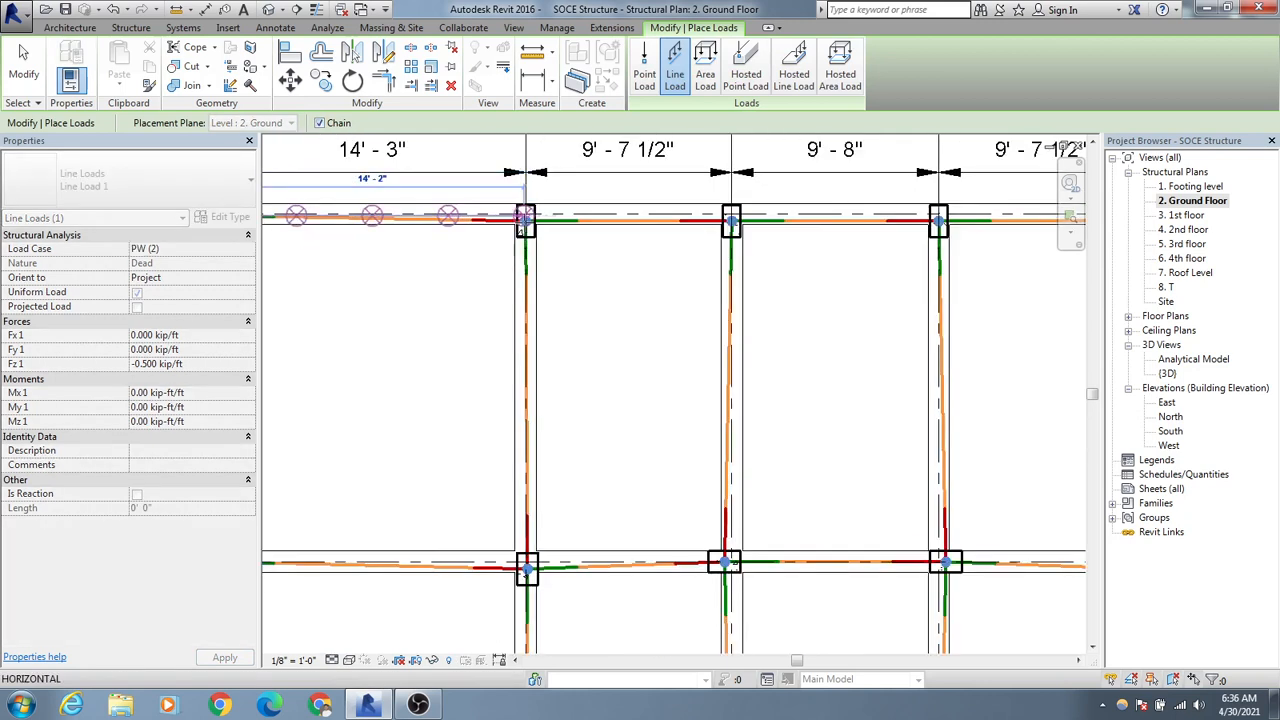
pyautogui.click(543, 242)
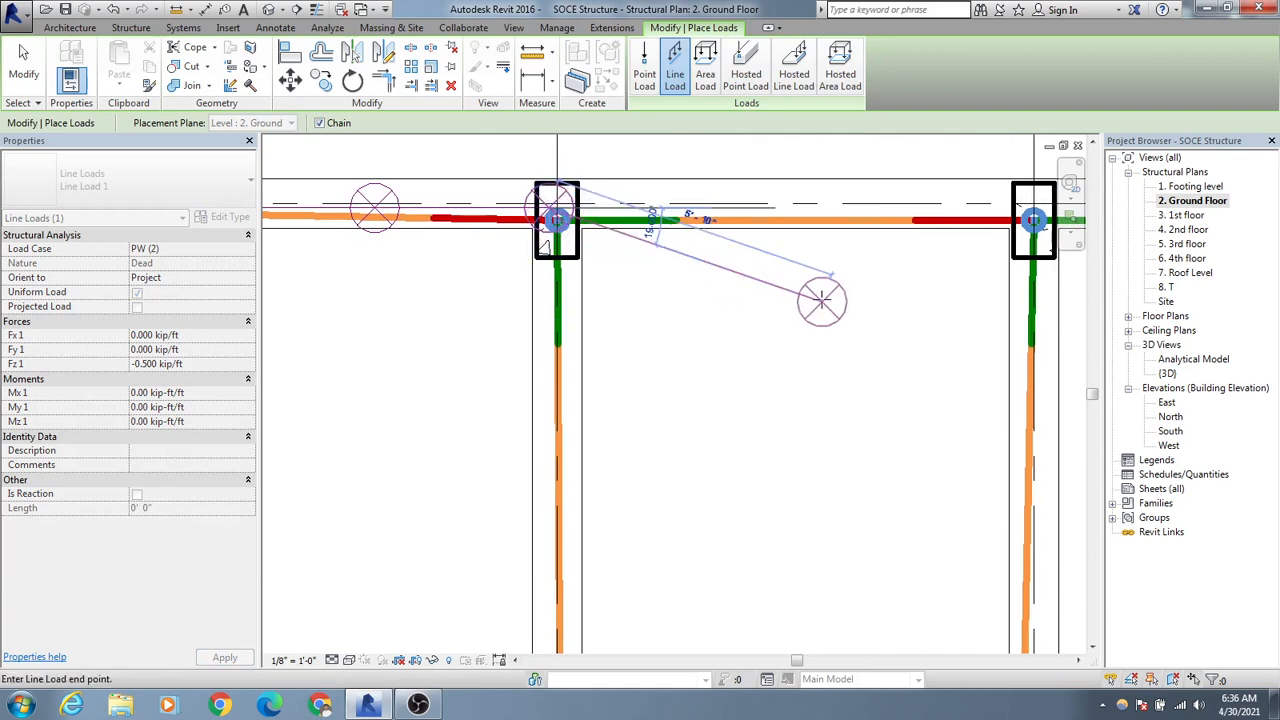
pyautogui.moveTo(369, 316); pyautogui.dragTo(109, 366, button='middle')
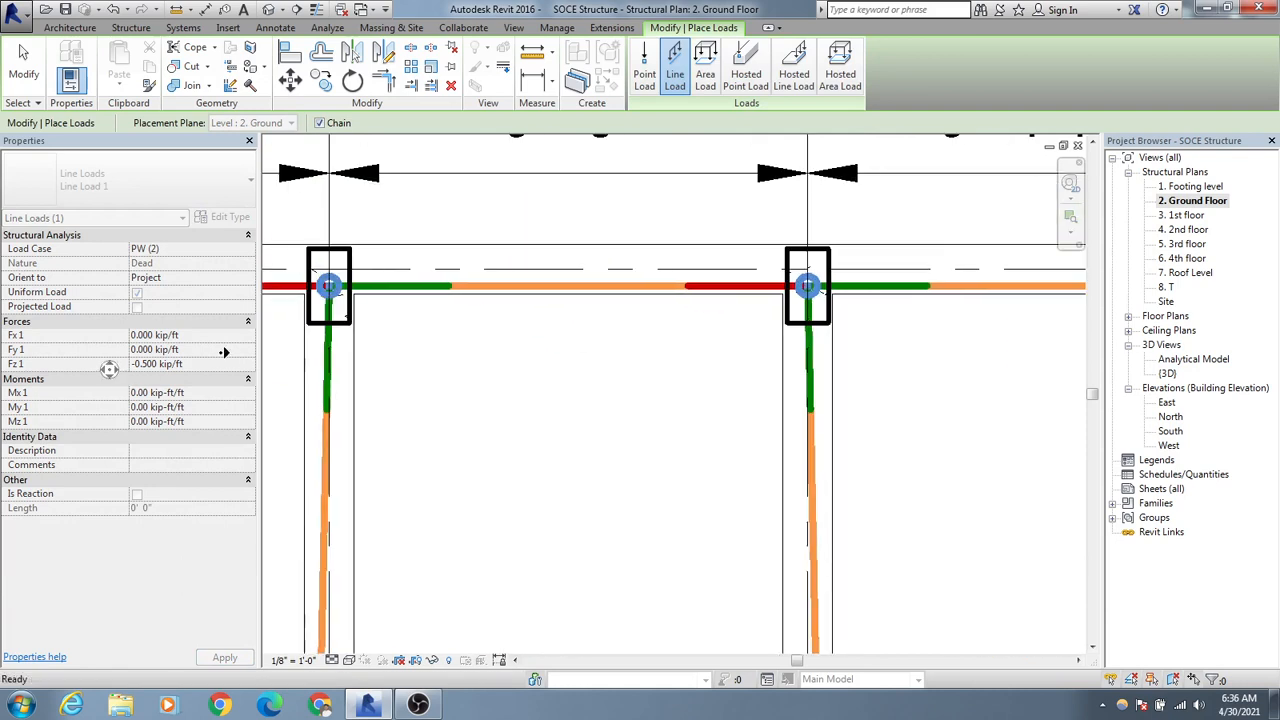
pyautogui.moveTo(366, 357); pyautogui.dragTo(612, 365, button='middle')
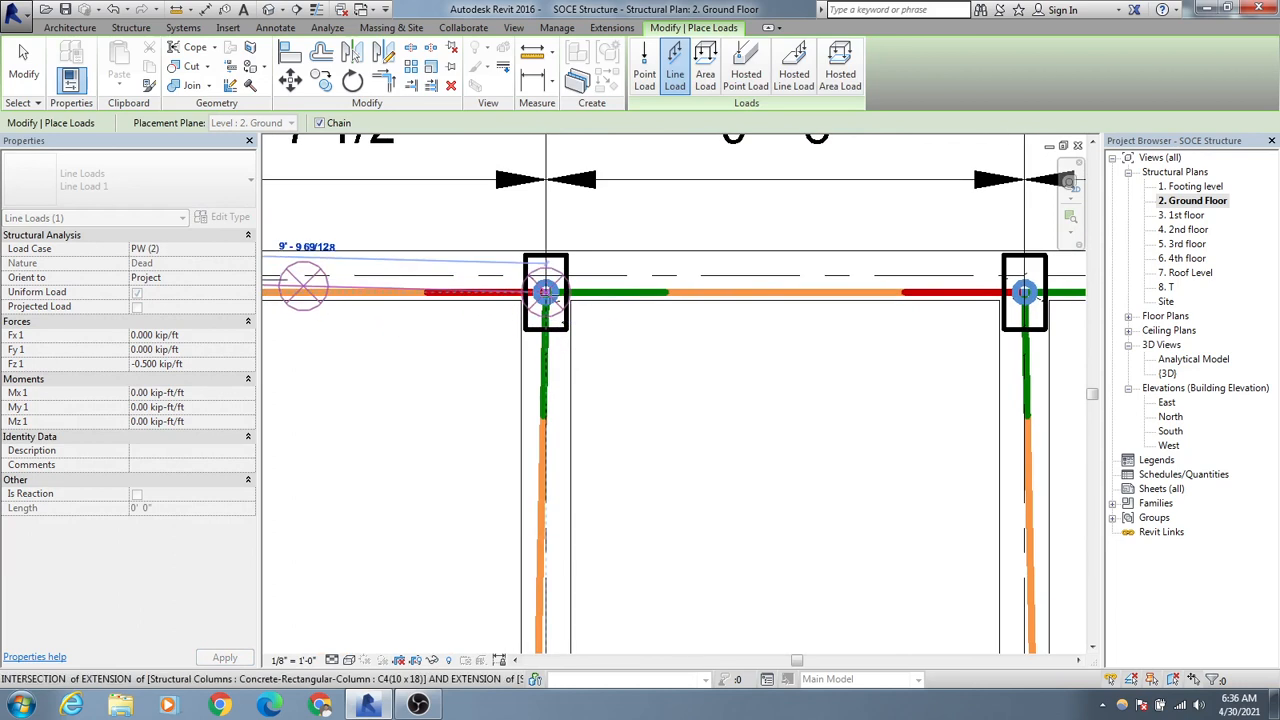
pyautogui.scroll(-5, 544, 291)
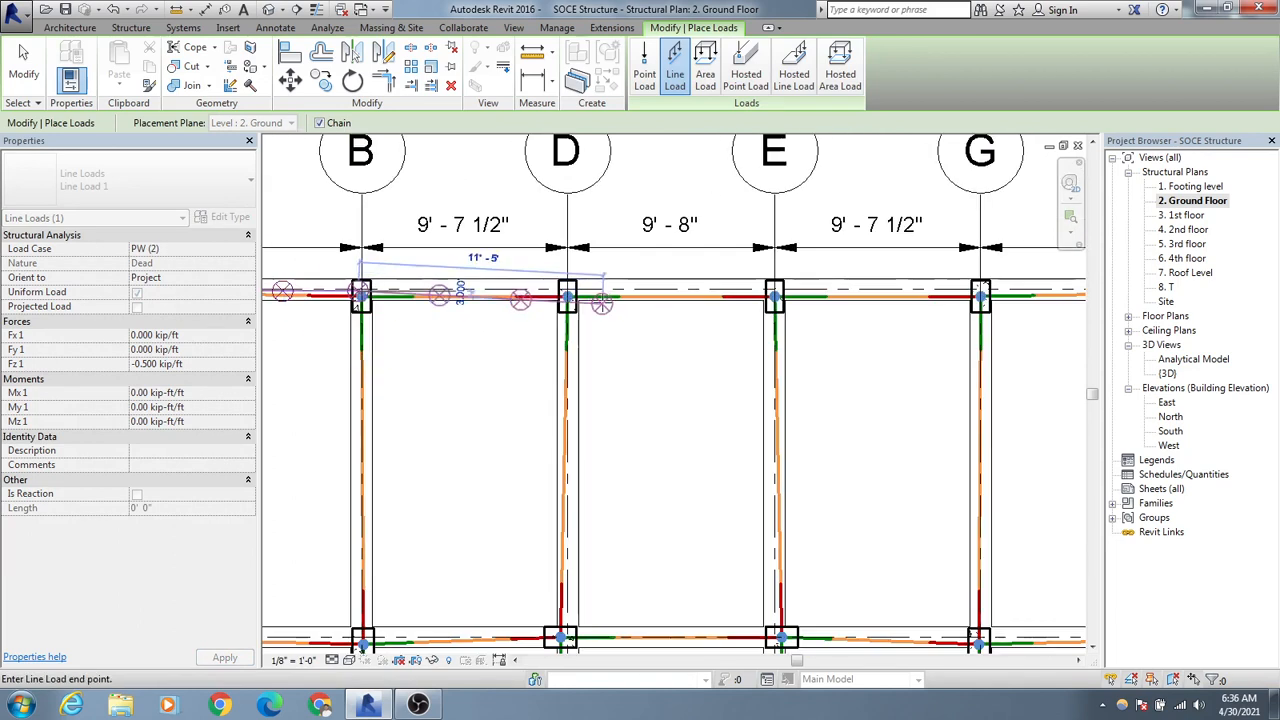
pyautogui.moveTo(497, 350); pyautogui.dragTo(621, 357, button='middle')
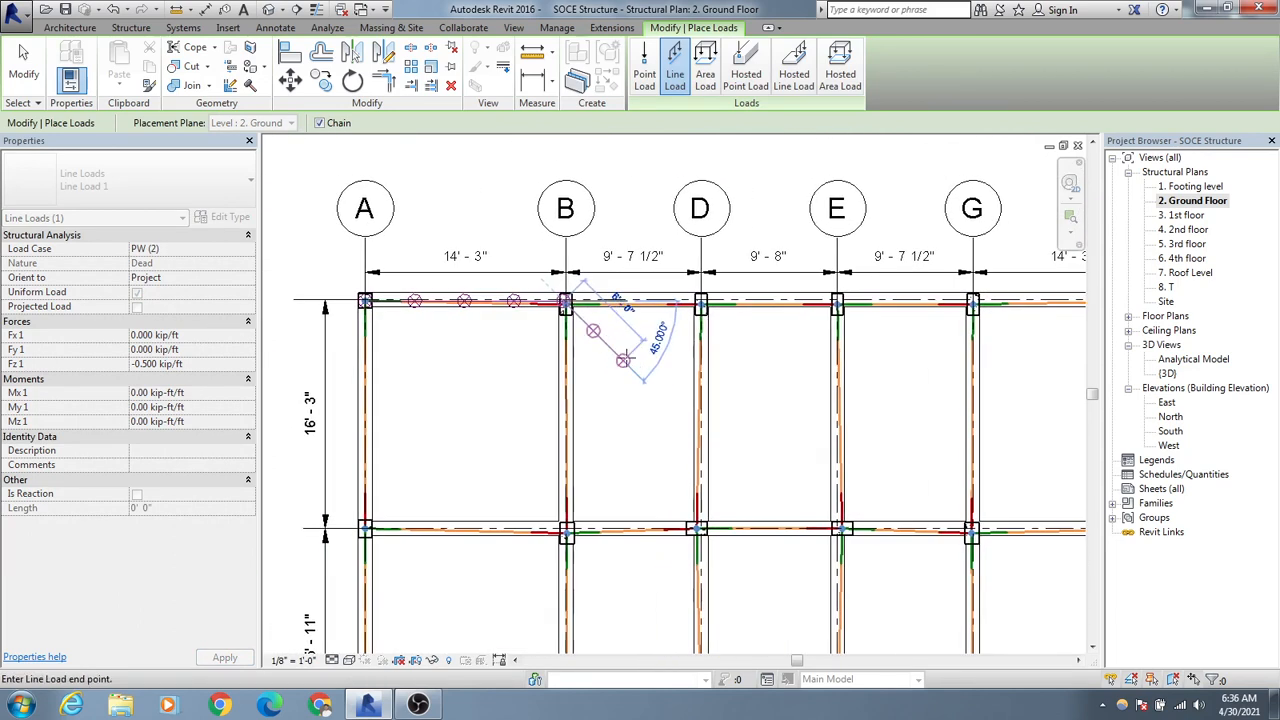
pyautogui.press('Escape')
pyautogui.scroll(5, 623, 357)
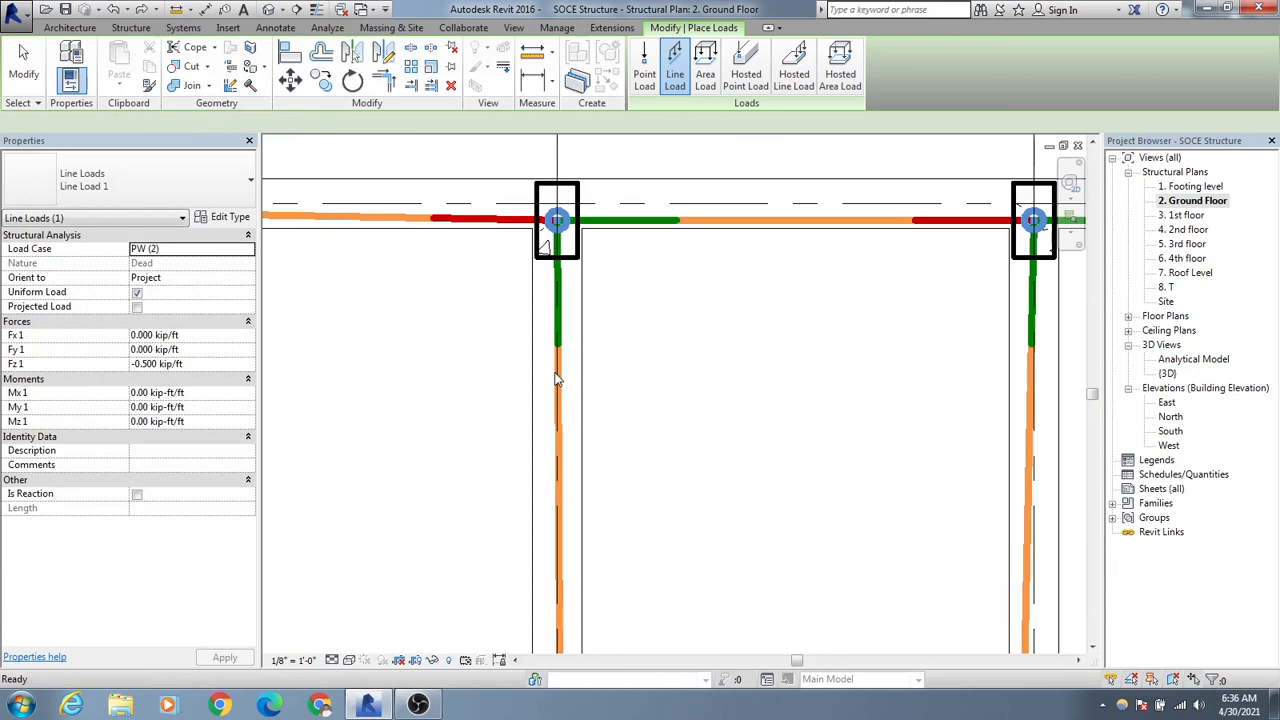
# - Draw the PW line load along the grid 5 beam from the grid A column centre to the grid B column centre
pyautogui.scroll(-5, 445, 370)
pyautogui.moveTo(443, 369); pyautogui.dragTo(704, 395, button='middle')
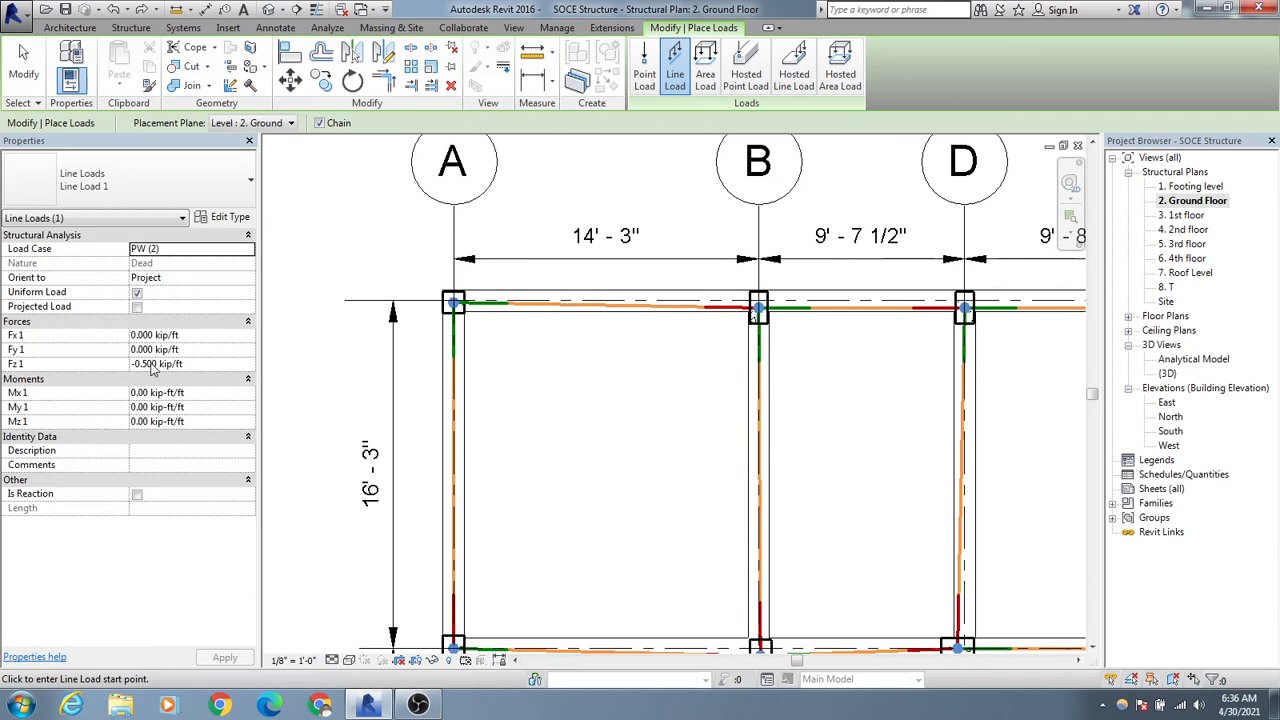
pyautogui.scroll(5, 447, 310)
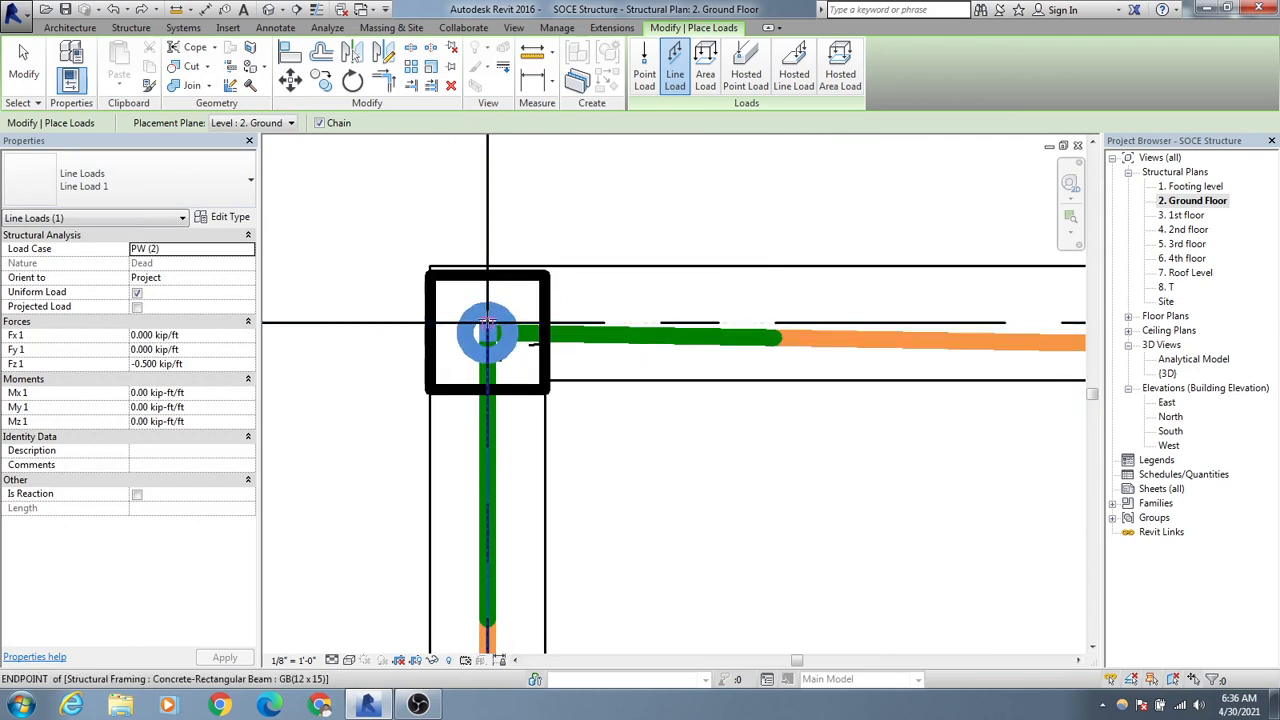
pyautogui.click(487, 322)
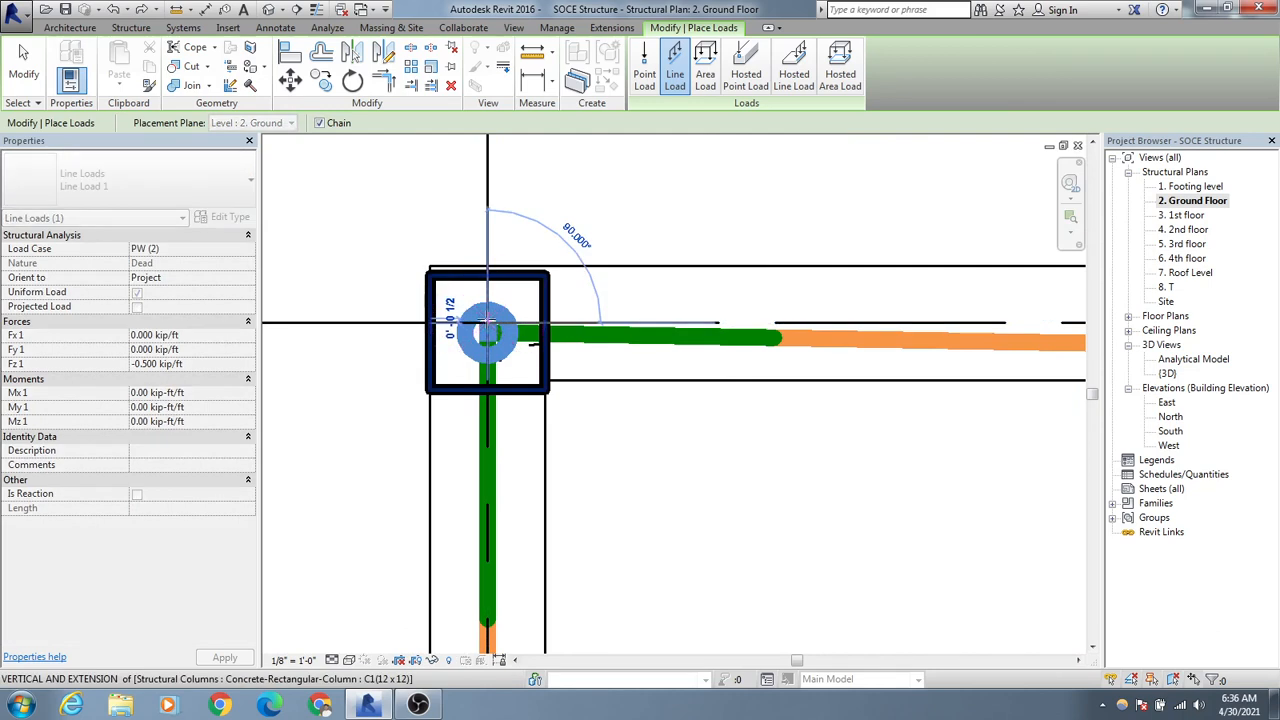
pyautogui.scroll(-2, 486, 325)
pyautogui.scroll(-1, 487, 325)
pyautogui.moveTo(766, 337); pyautogui.dragTo(309, 391, button='middle')
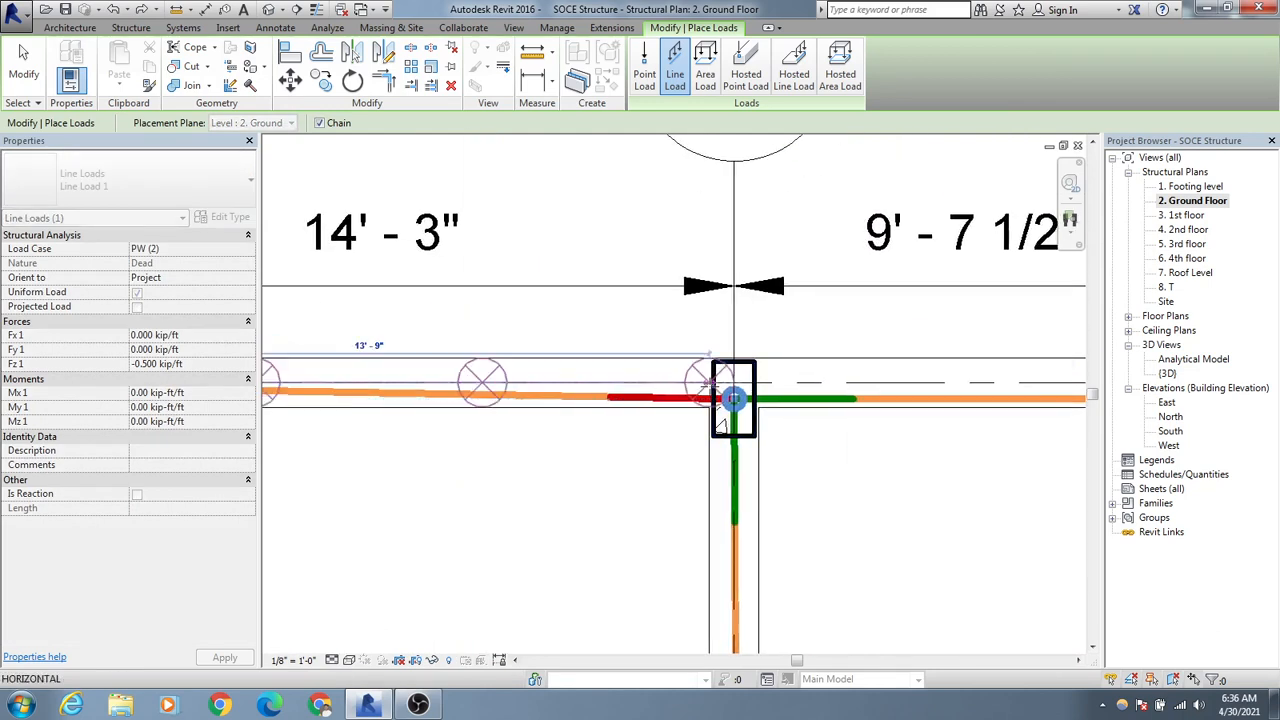
pyautogui.scroll(3, 738, 380)
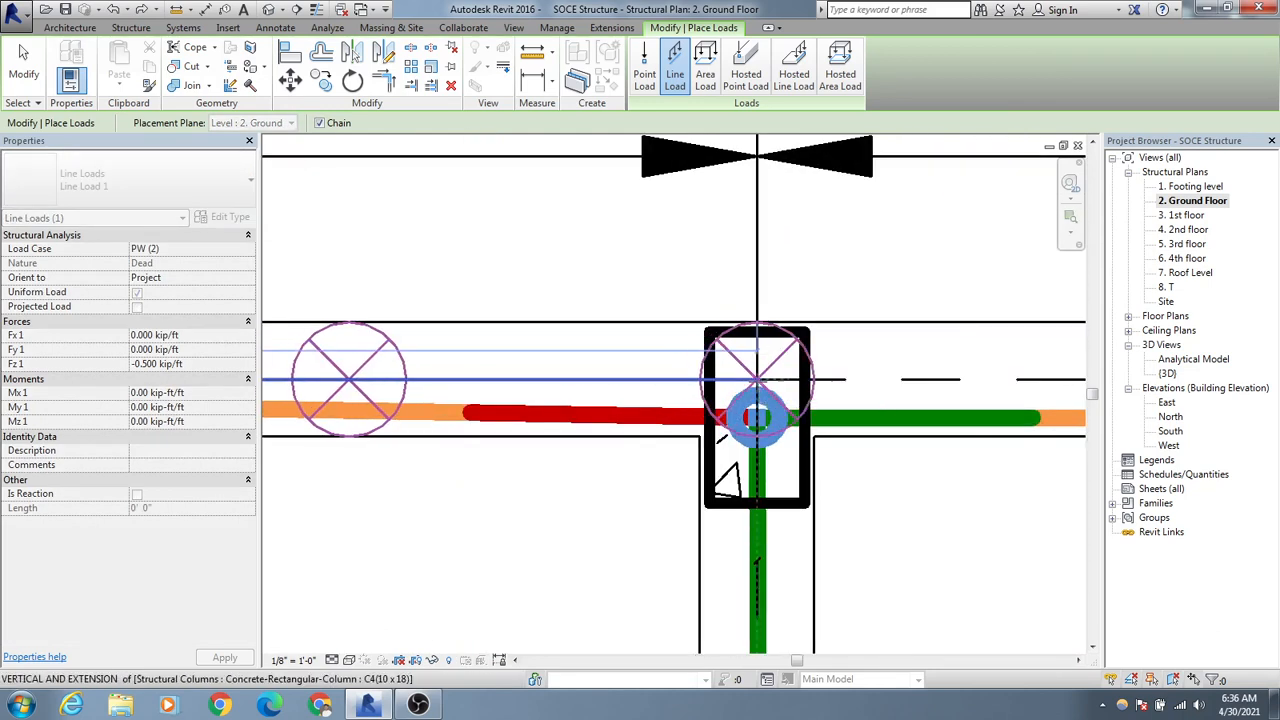
pyautogui.scroll(-1, 757, 378)
pyautogui.scroll(-3, 760, 380)
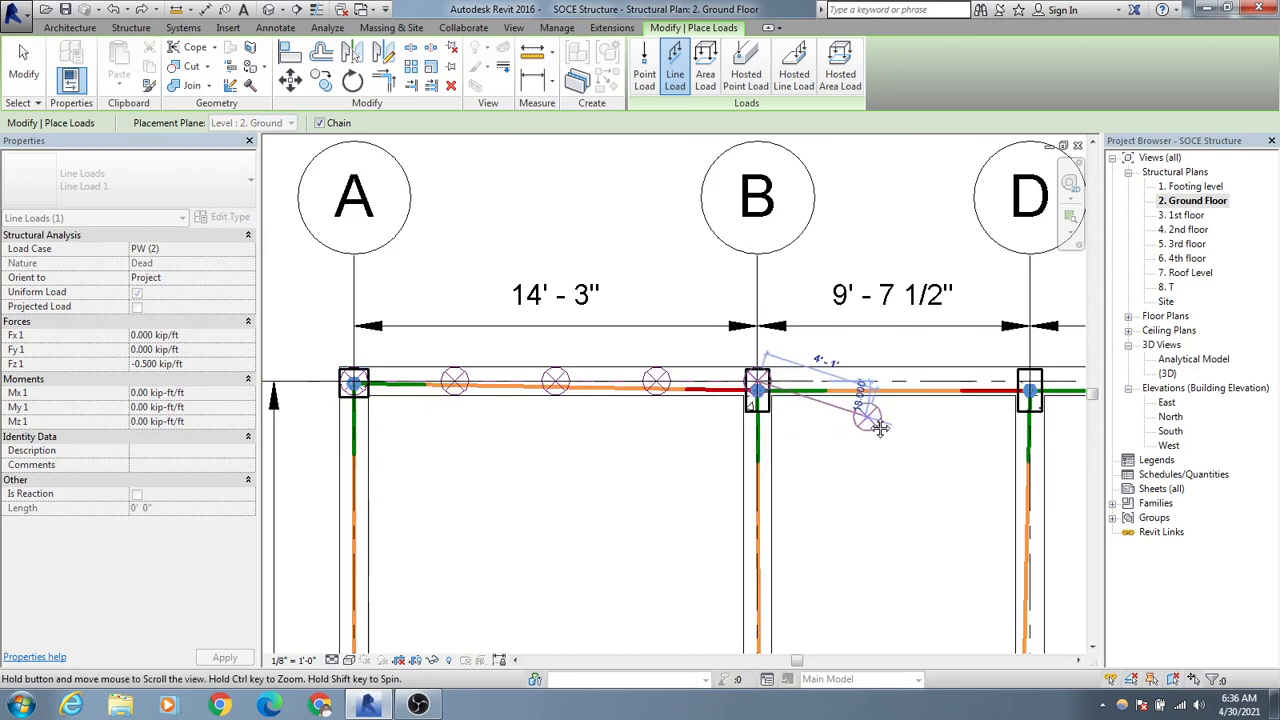
# - Continue the chained line load along the grid 5 beams from grid B through D, E and G to grid H
pyautogui.moveTo(928, 391); pyautogui.dragTo(583, 433, button='middle')
pyautogui.scroll(5, 747, 478)
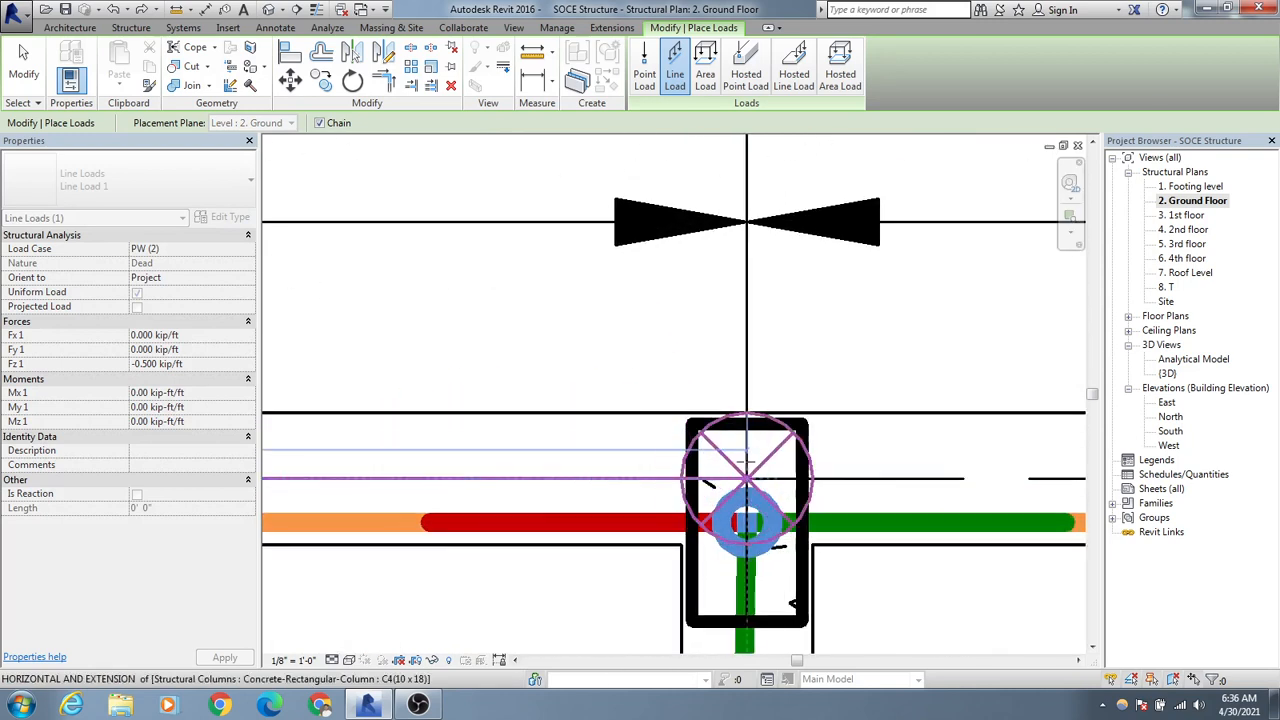
pyautogui.scroll(-3, 745, 520)
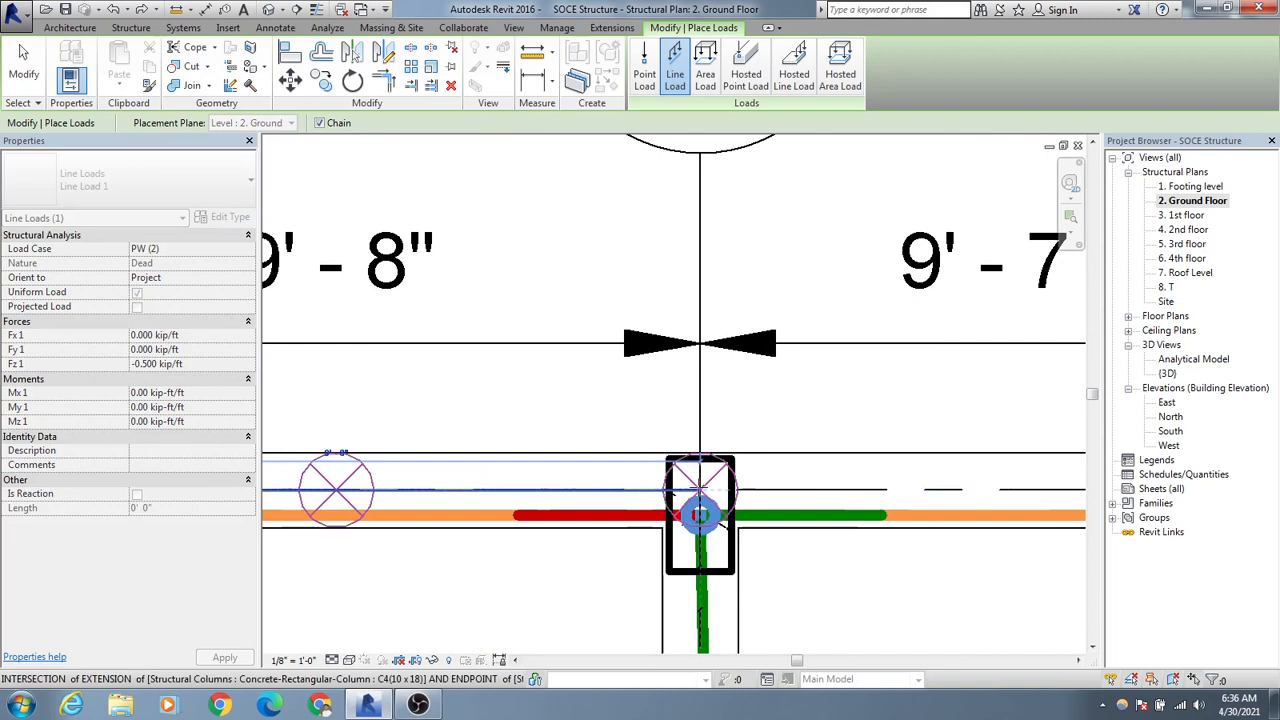
pyautogui.moveTo(162, 476); pyautogui.dragTo(150, 479, button='middle')
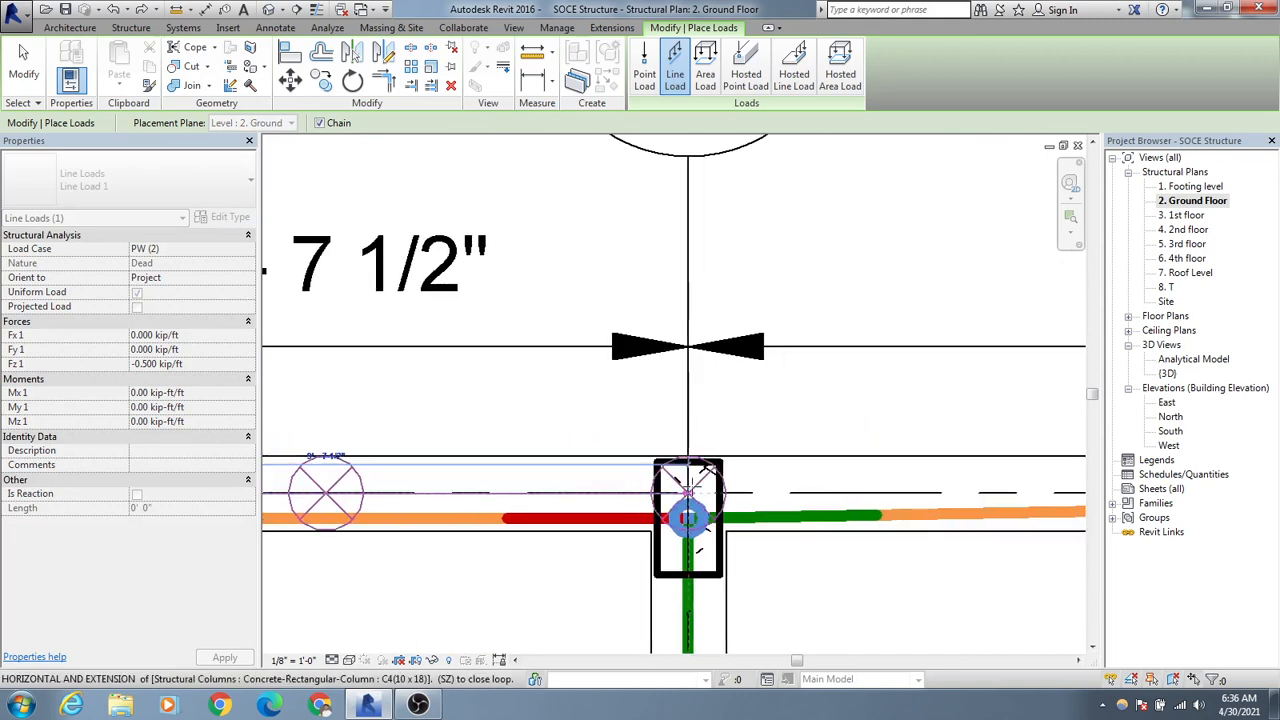
pyautogui.click(688, 518)
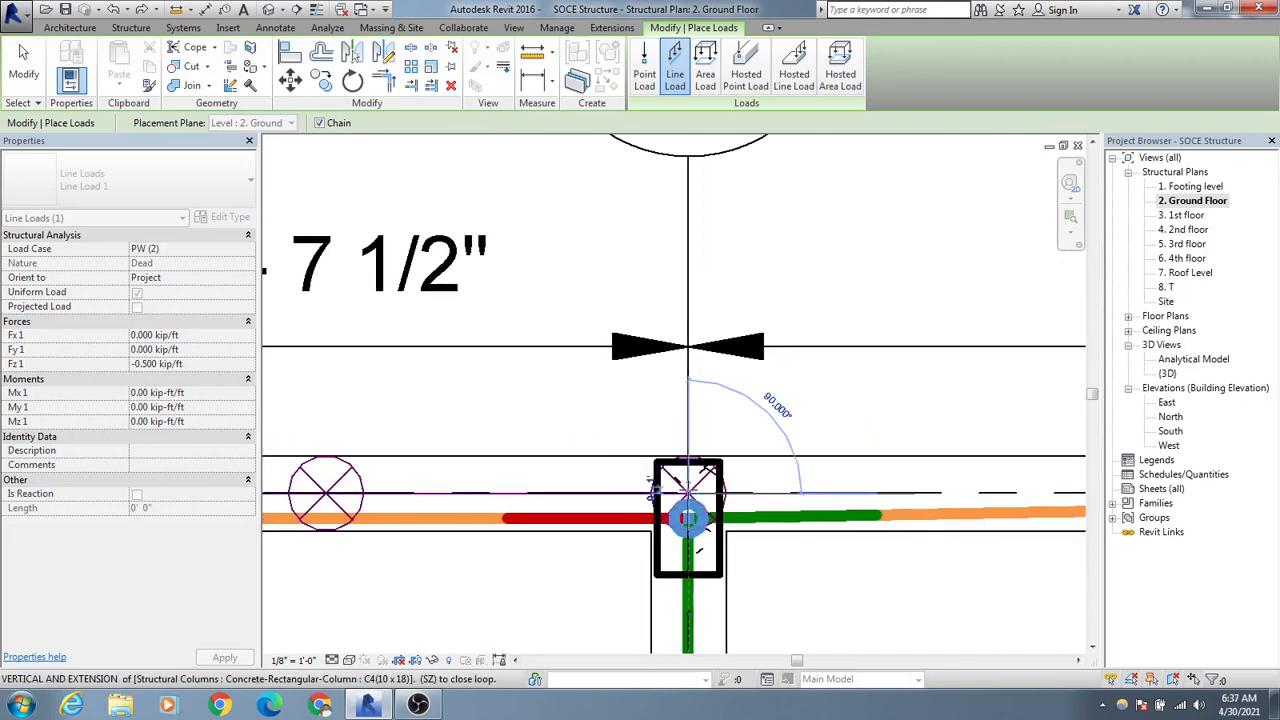
pyautogui.scroll(2, 315, 497)
pyautogui.scroll(3, 315, 497)
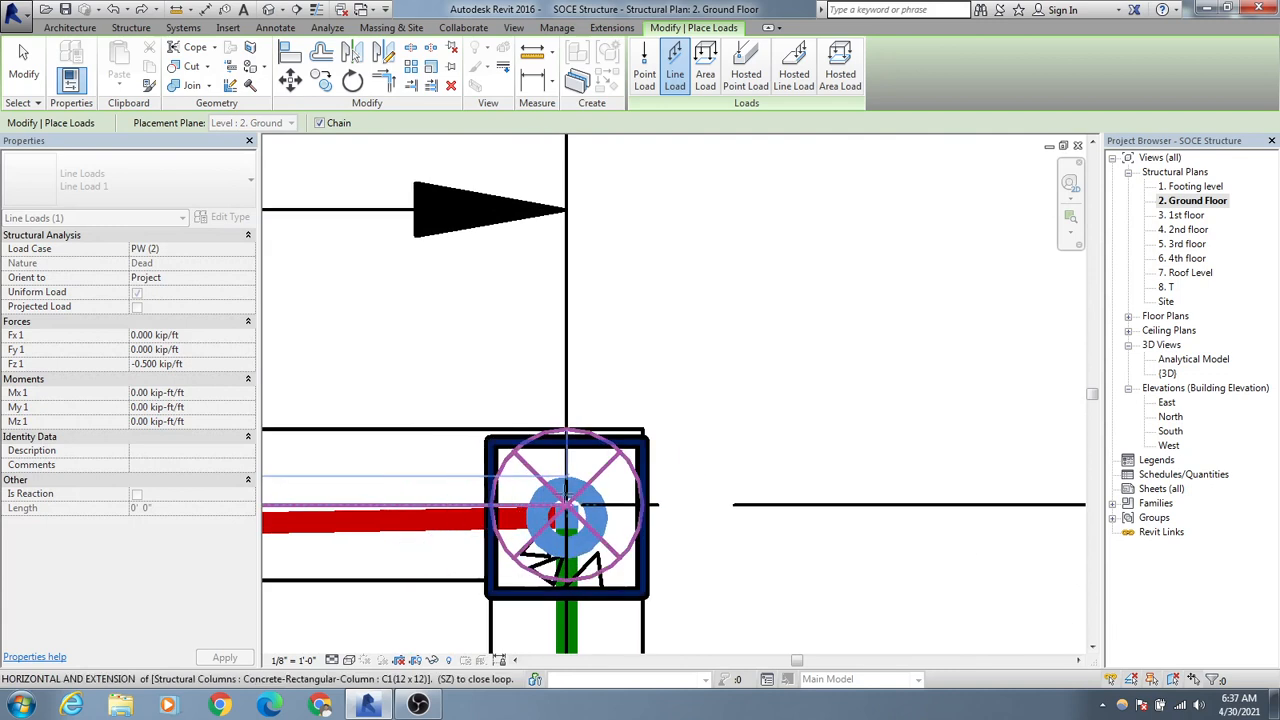
pyautogui.scroll(-5, 566, 510)
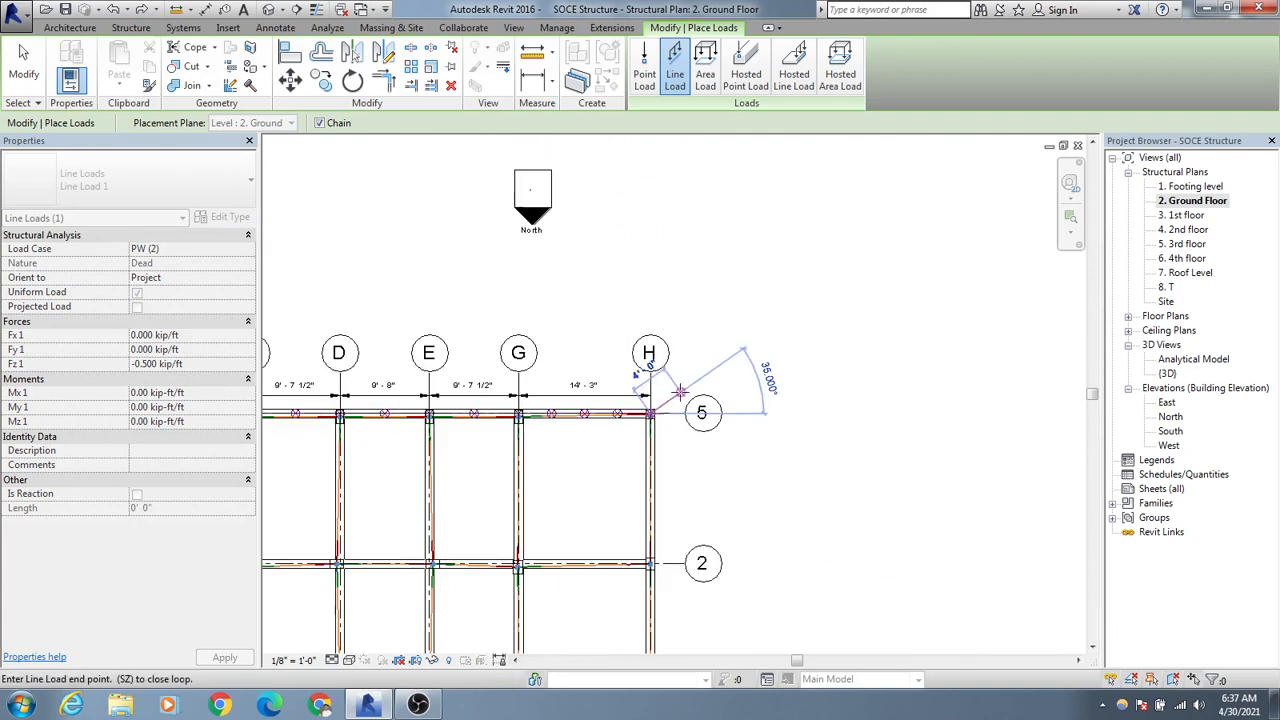
# - Continue the chained line load along the grid H beam from grid 5 to the grid 2 column
pyautogui.scroll(-2, 621, 512)
pyautogui.scroll(5, 878, 420)
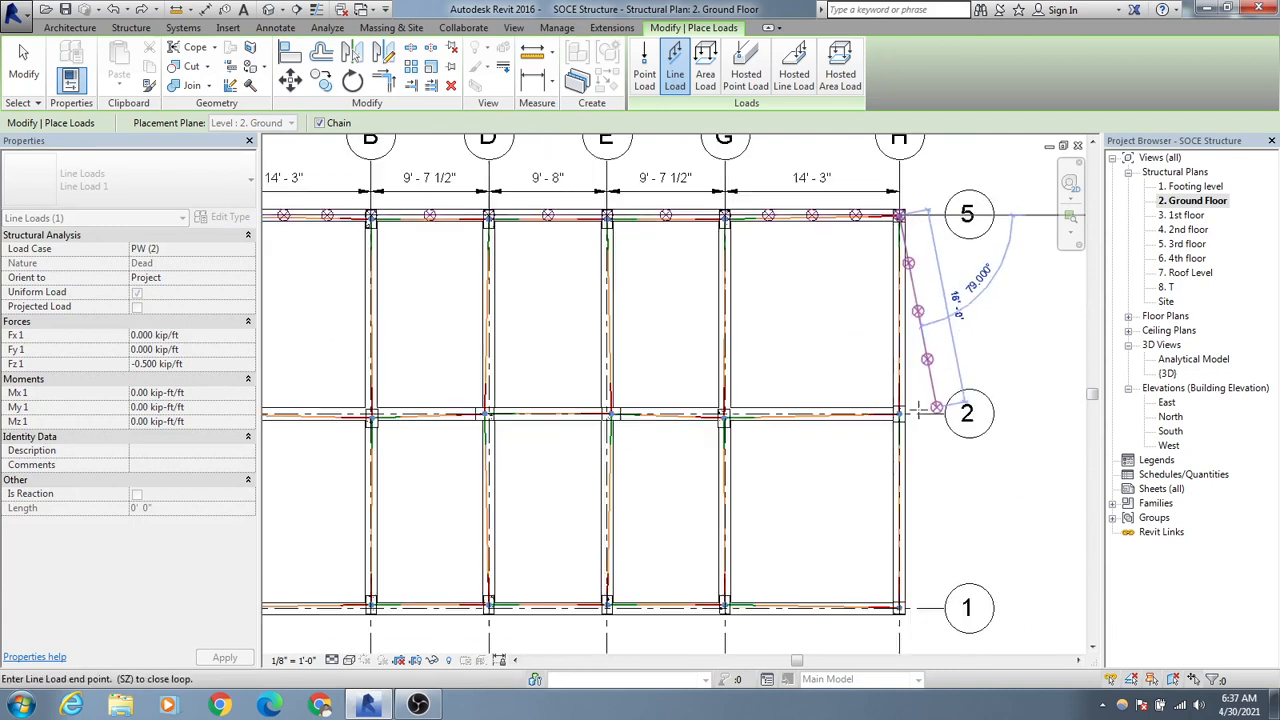
pyautogui.scroll(4, 875, 422)
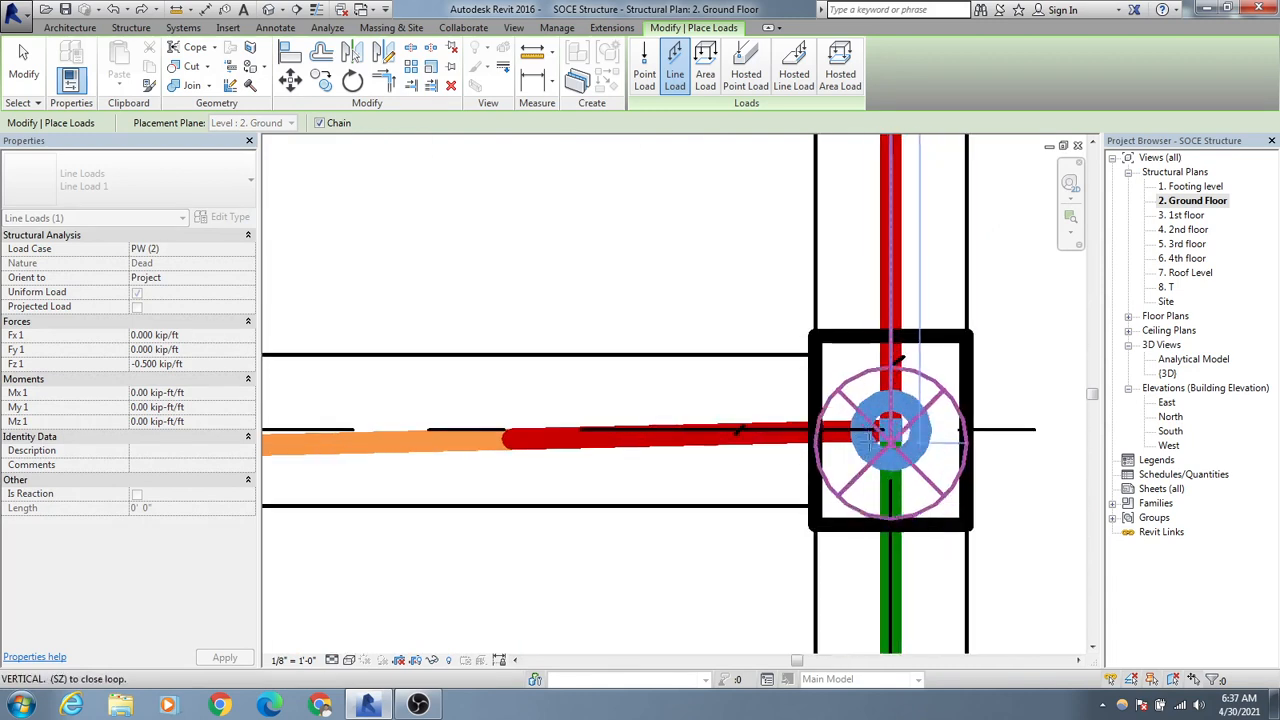
pyautogui.click(889, 430)
pyautogui.scroll(-2, 875, 433)
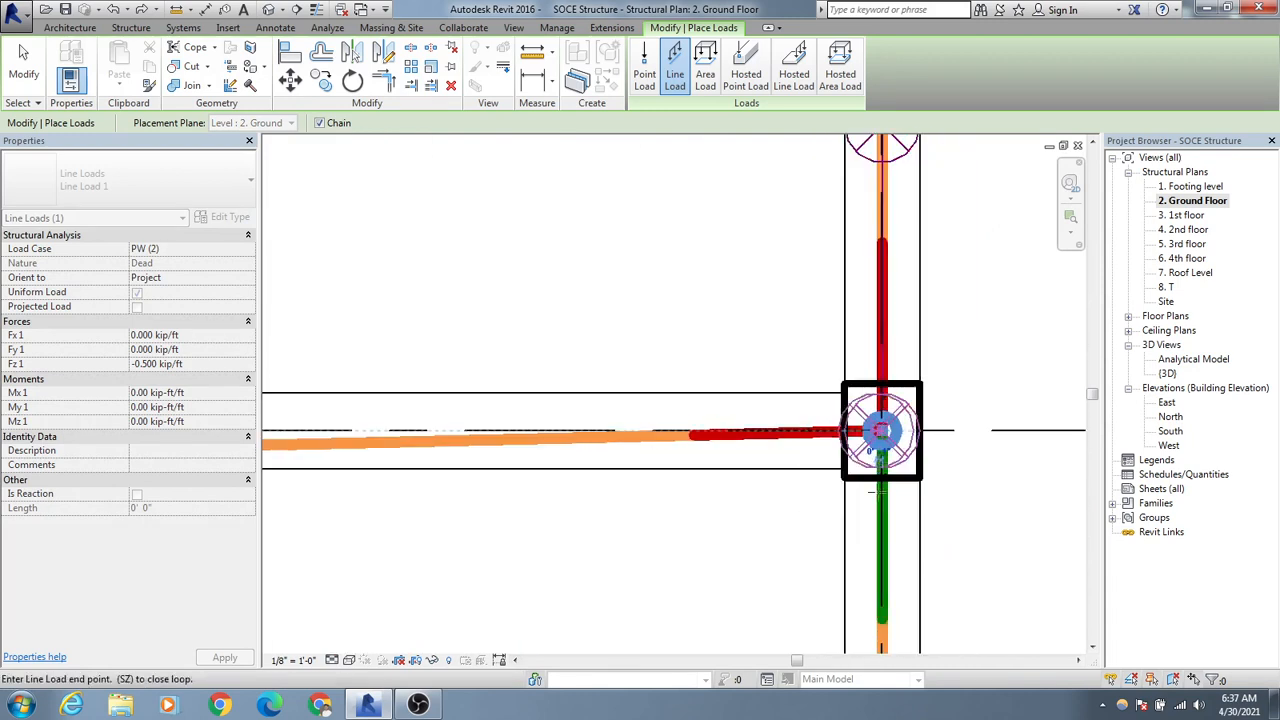
# - Extend the chained line load along grid H from the grid 2 column to the grid 1 corner column
pyautogui.moveTo(878, 494); pyautogui.dragTo(835, 175, button='middle')
pyautogui.moveTo(836, 585); pyautogui.dragTo(803, 194, button='middle')
pyautogui.moveTo(820, 560); pyautogui.dragTo(820, 223, button='middle')
pyautogui.scroll(-2, 814, 247)
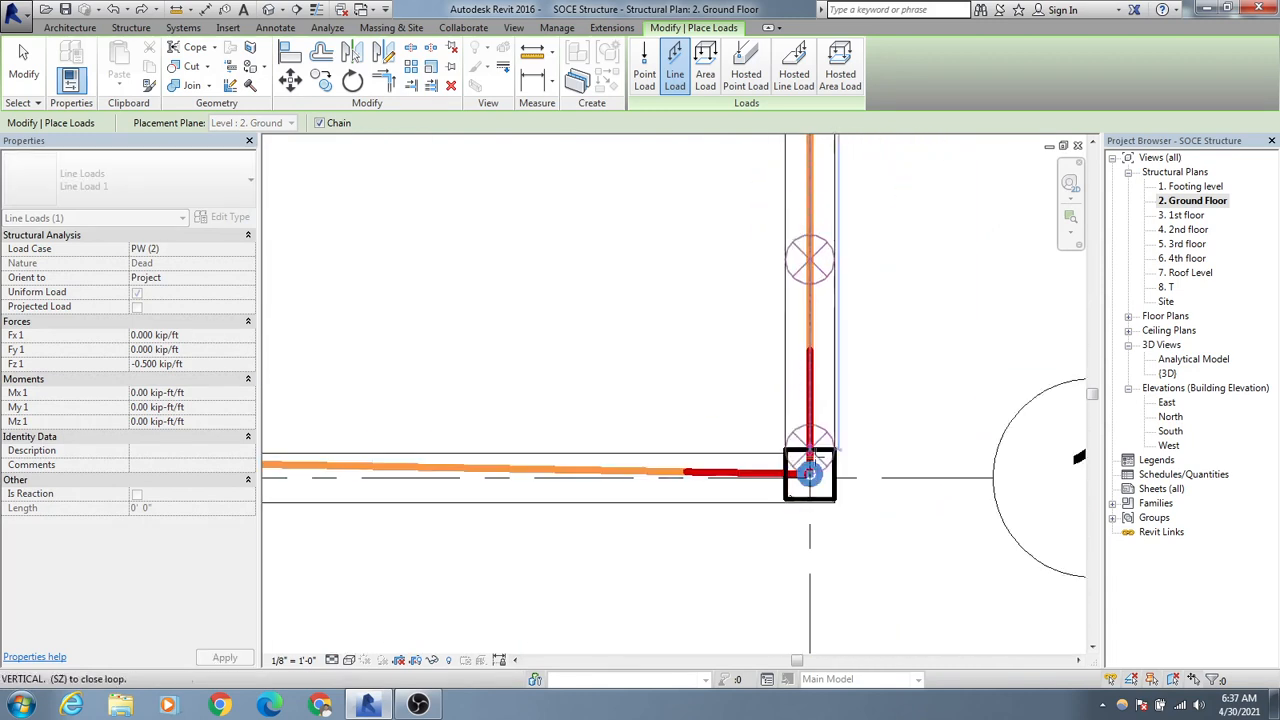
pyautogui.scroll(3, 809, 482)
pyautogui.scroll(2, 808, 468)
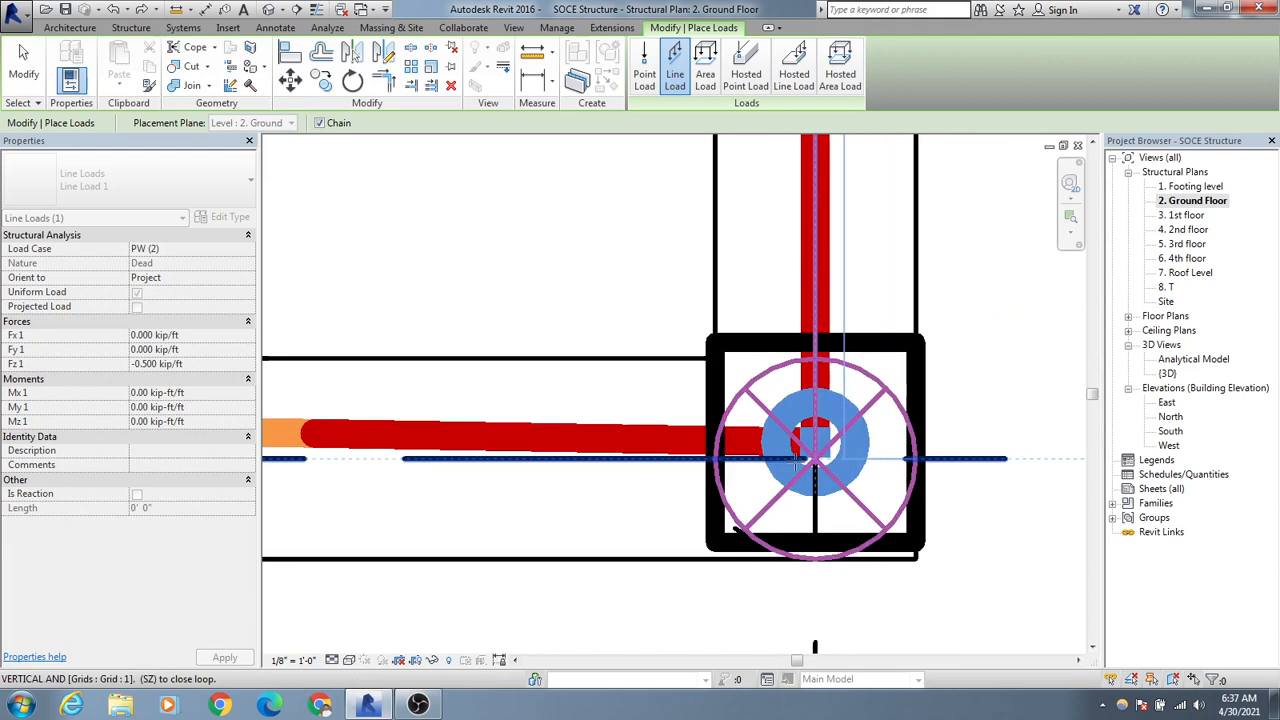
pyautogui.click(812, 462)
# - Continue the chained line load along the grid 1 beams from grid H through G to the grid E column
pyautogui.scroll(-4, 812, 462)
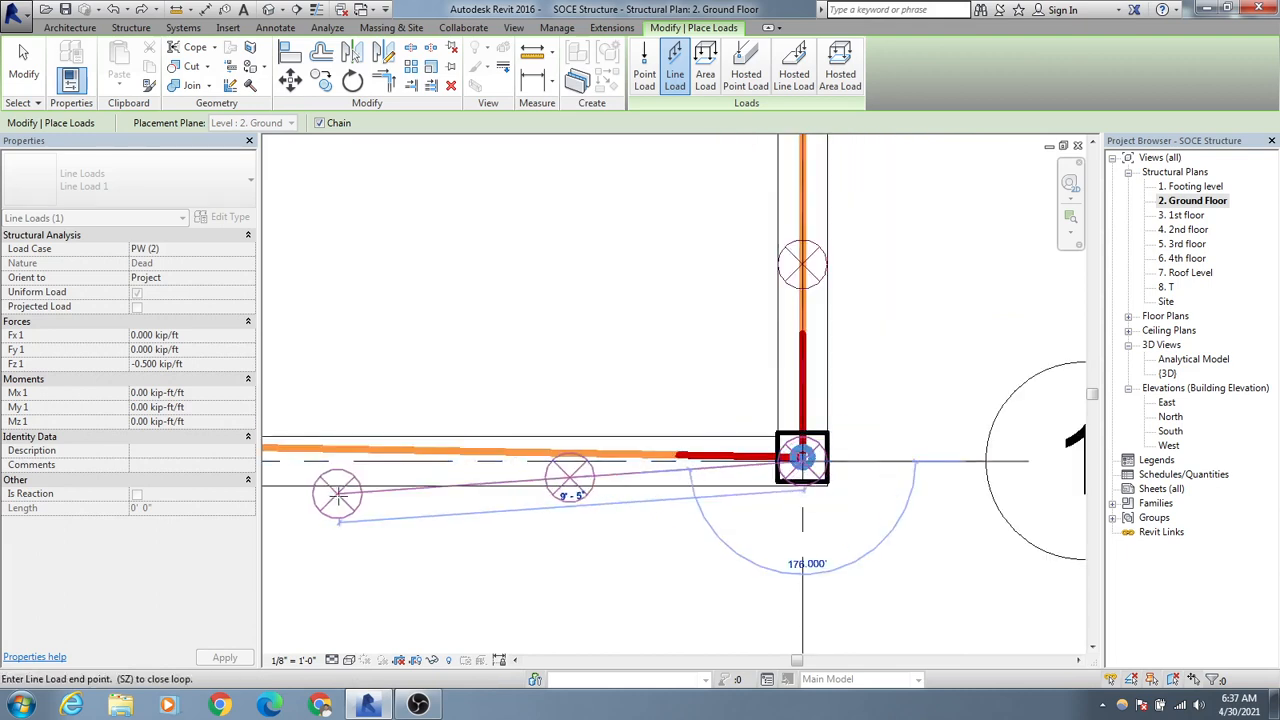
pyautogui.moveTo(338, 493); pyautogui.dragTo(1134, 508, button='middle')
pyautogui.scroll(2, 871, 466)
pyautogui.scroll(2, 840, 475)
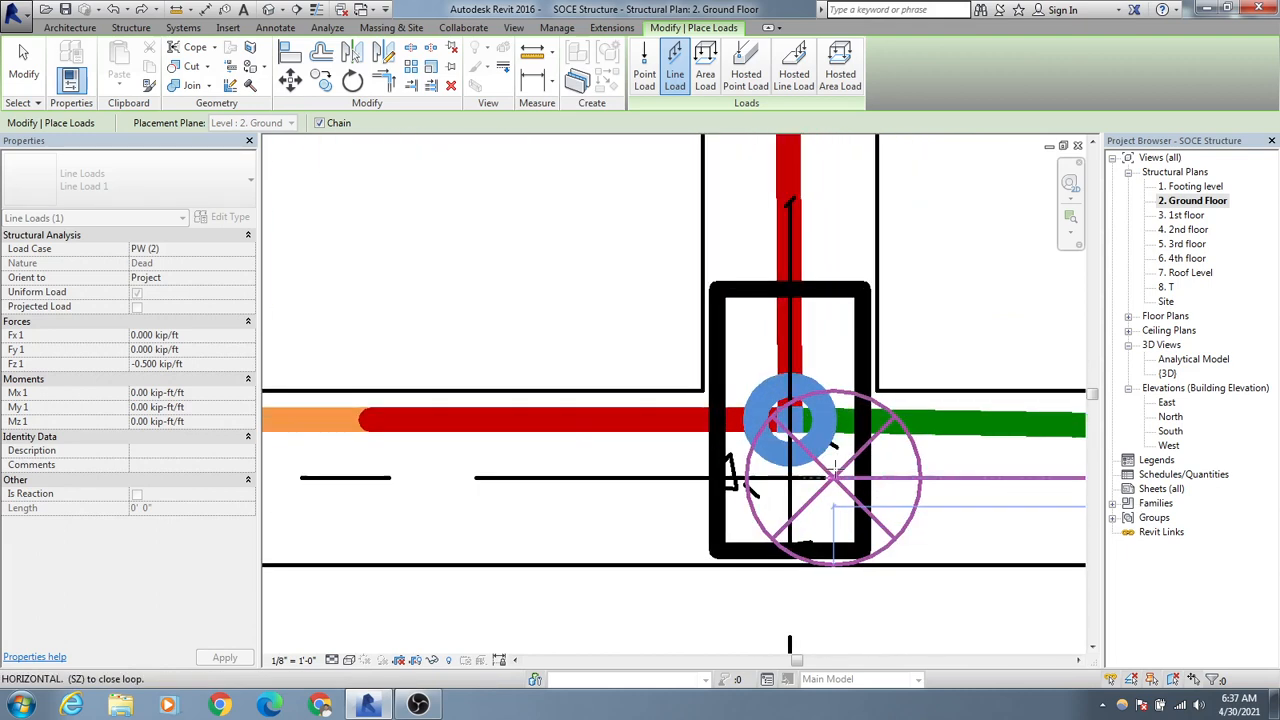
pyautogui.click(790, 478)
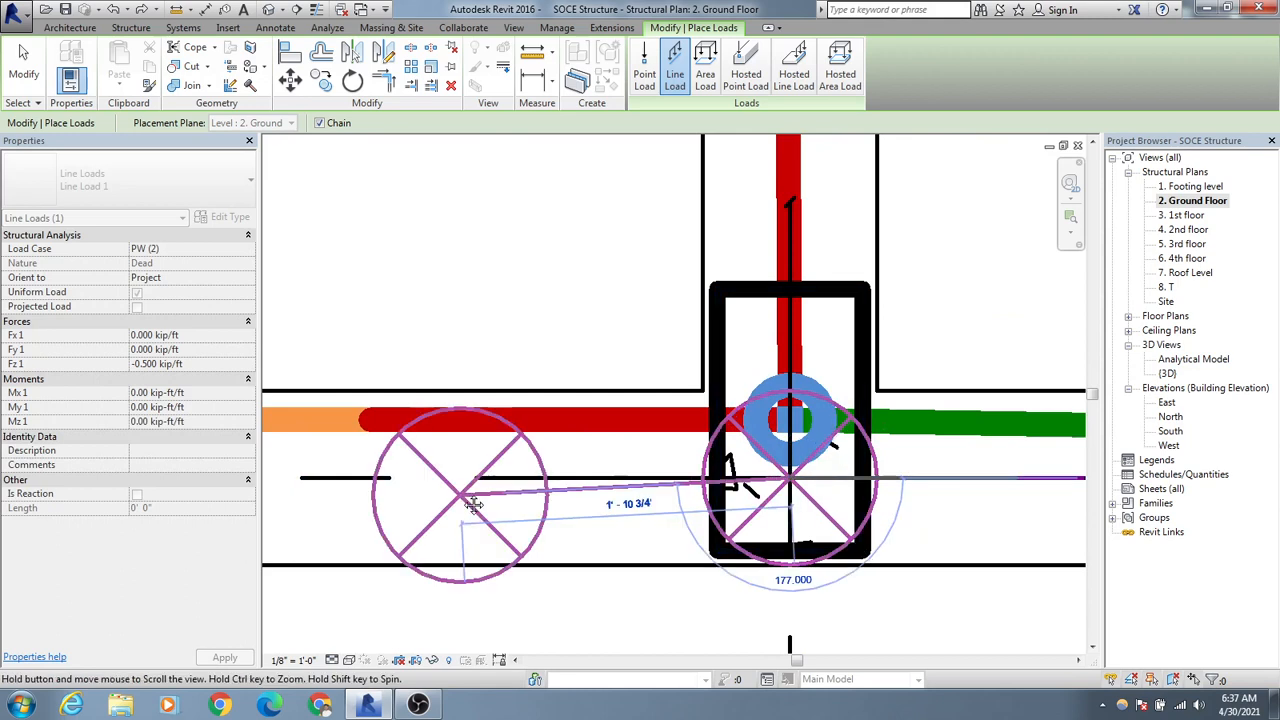
pyautogui.moveTo(474, 505); pyautogui.dragTo(817, 491, button='middle')
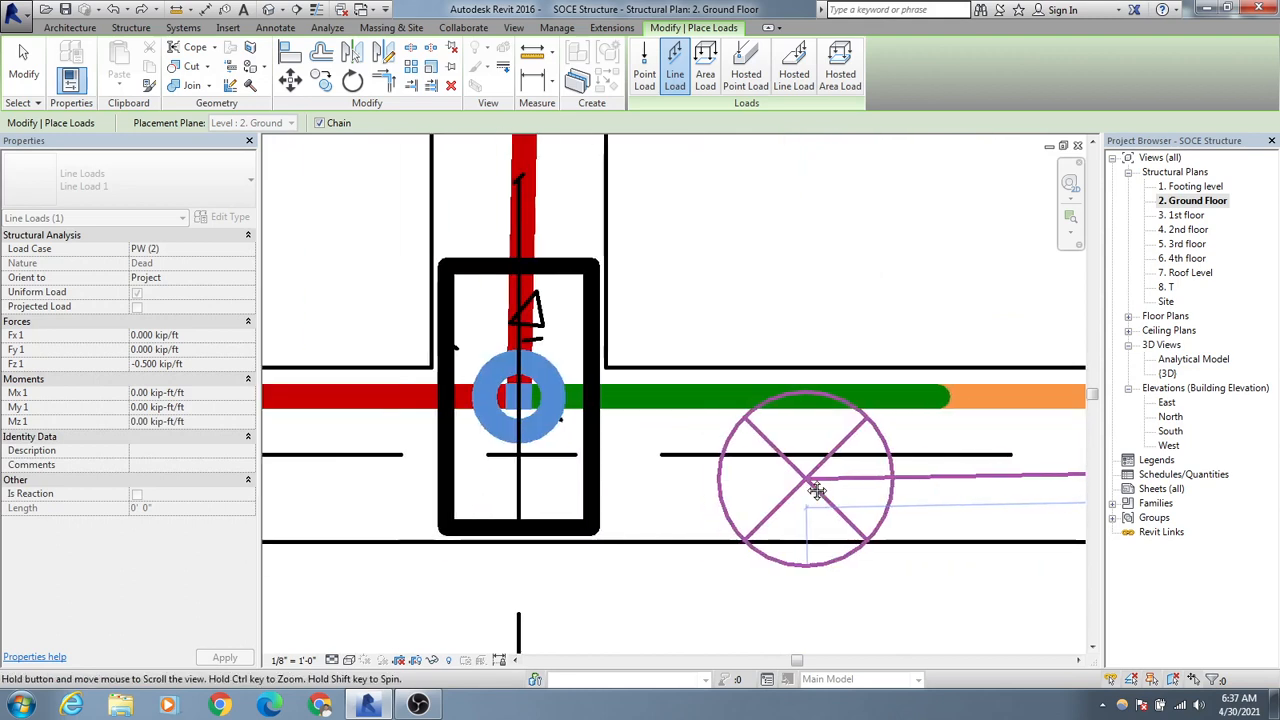
pyautogui.scroll(3, 470, 478)
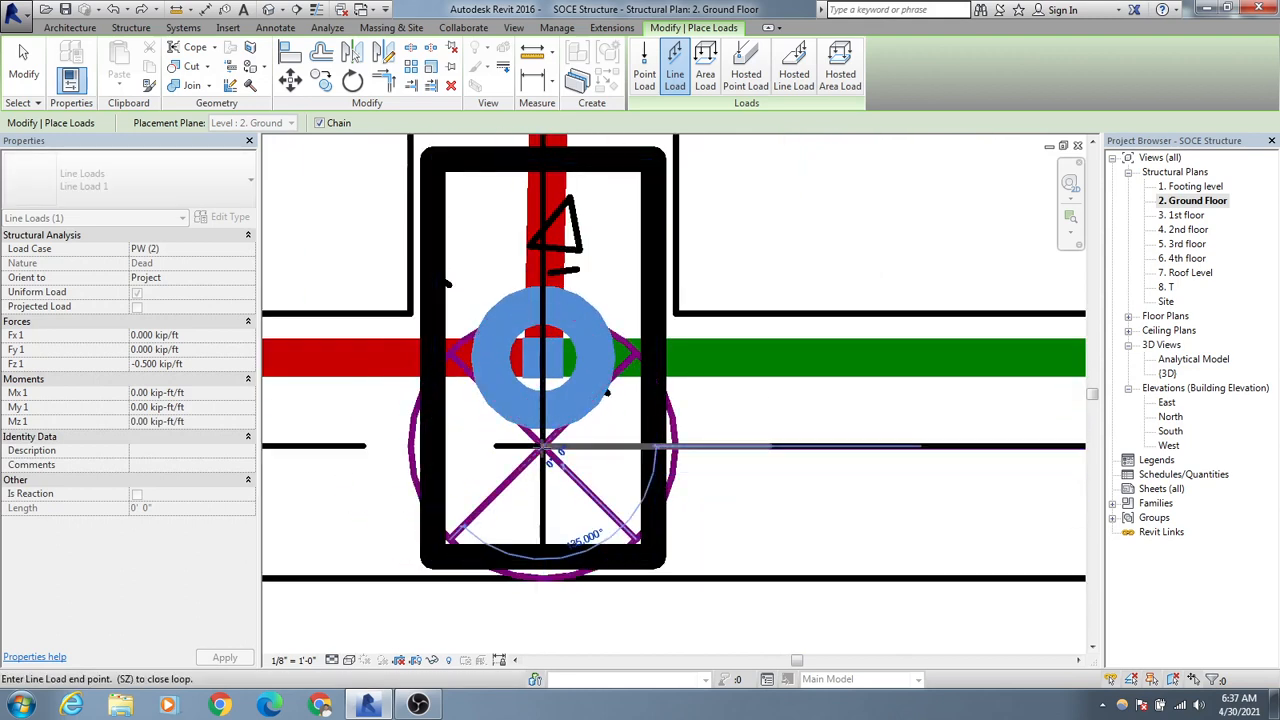
# - Extend the chained line load along the grid 1 beams from grid E through D to the grid B column
pyautogui.moveTo(478, 447); pyautogui.dragTo(862, 438, button='middle')
pyautogui.scroll(-2, 864, 438)
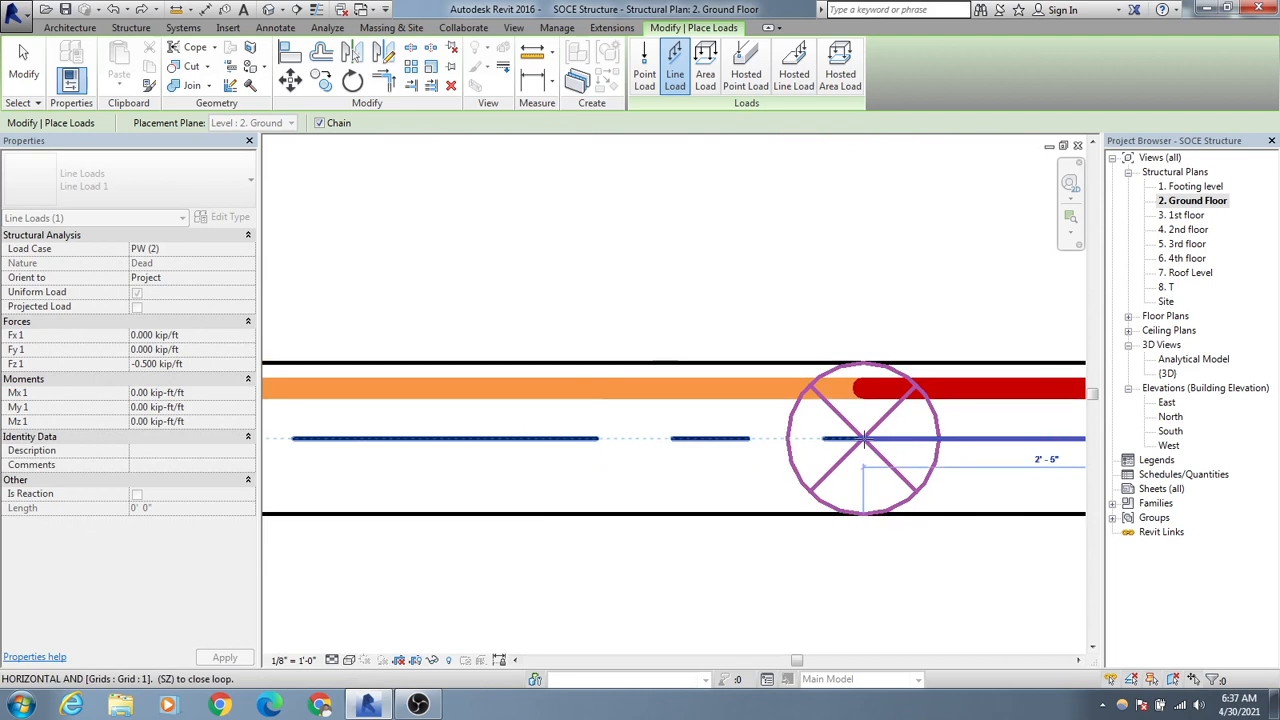
pyautogui.scroll(-2, 522, 440)
pyautogui.moveTo(422, 449); pyautogui.dragTo(953, 446, button='middle')
pyautogui.scroll(2, 596, 430)
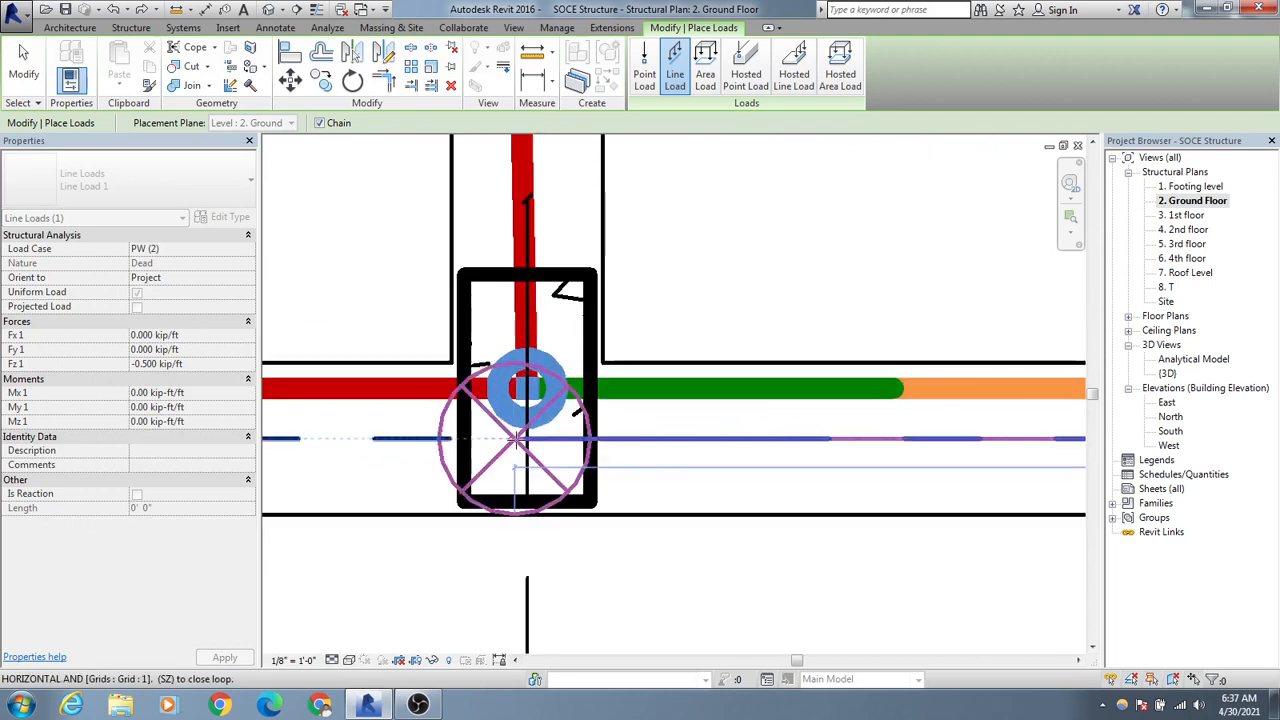
pyautogui.click(525, 438)
pyautogui.moveTo(340, 457); pyautogui.dragTo(1270, 428, button='middle')
pyautogui.scroll(-2, 672, 409)
pyautogui.moveTo(545, 434); pyautogui.dragTo(983, 434, button='middle')
pyautogui.scroll(2, 762, 386)
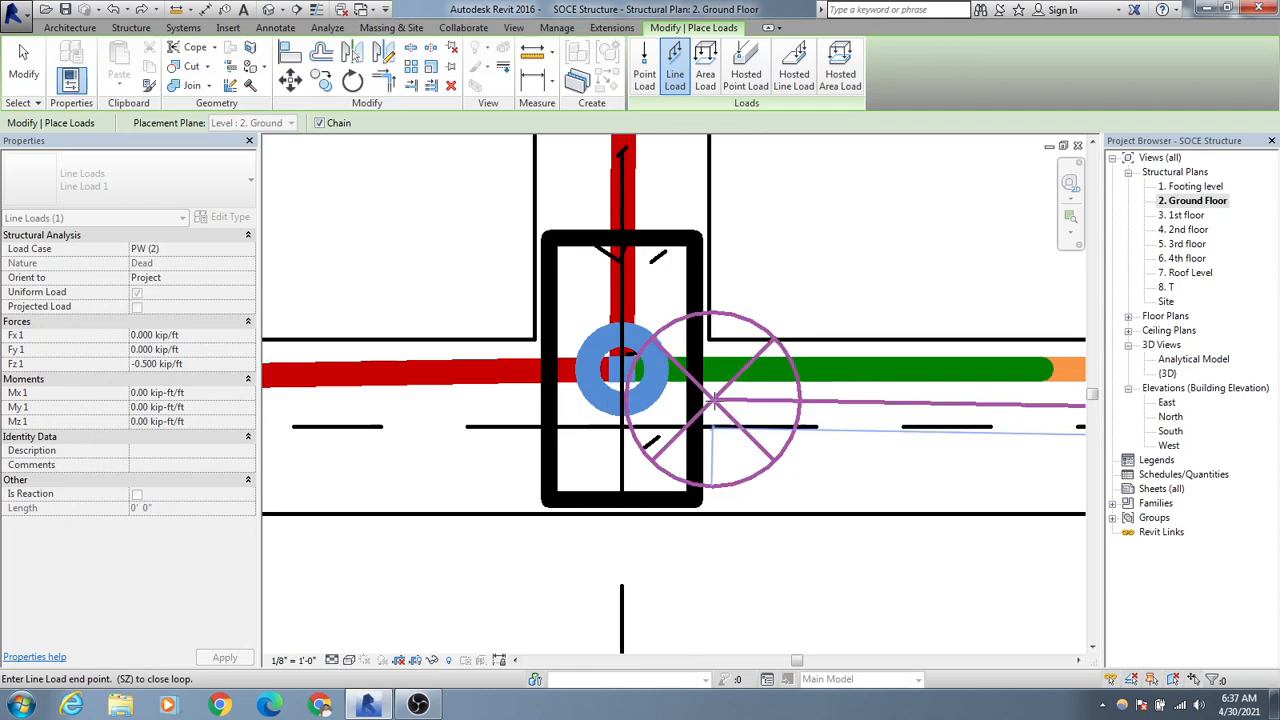
pyautogui.click(623, 428)
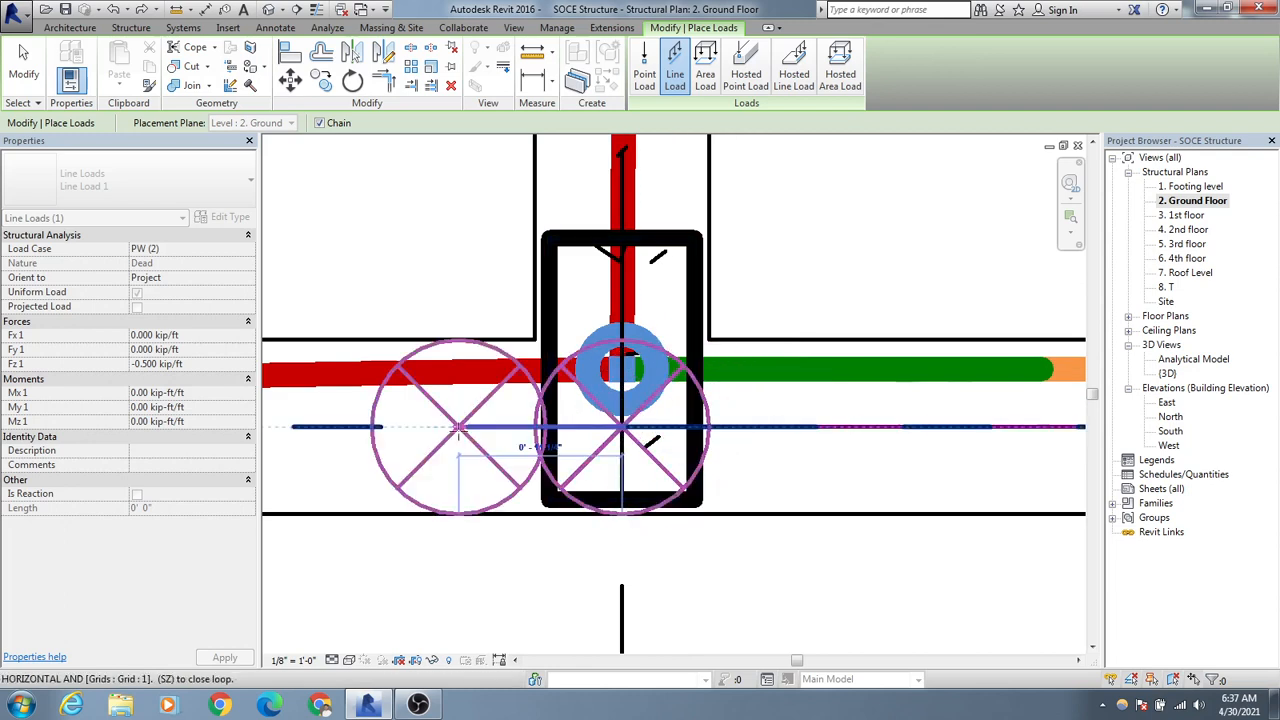
# - Place the chained line load on the last grid 1 beam, from grid B to the grid A corner column
pyautogui.moveTo(457, 440); pyautogui.dragTo(1212, 443, button='middle')
pyautogui.moveTo(645, 432); pyautogui.dragTo(1266, 388, button='middle')
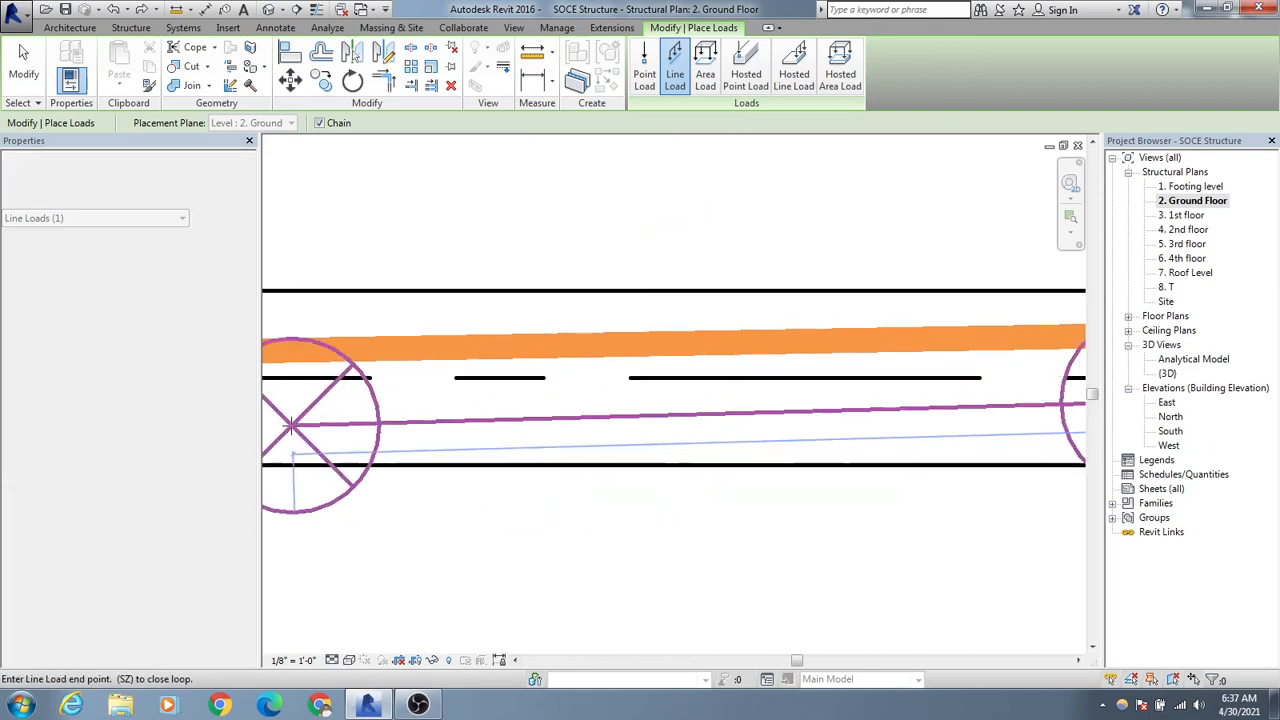
pyautogui.moveTo(291, 428); pyautogui.dragTo(1271, 434, button='middle')
pyautogui.scroll(1, 500, 372)
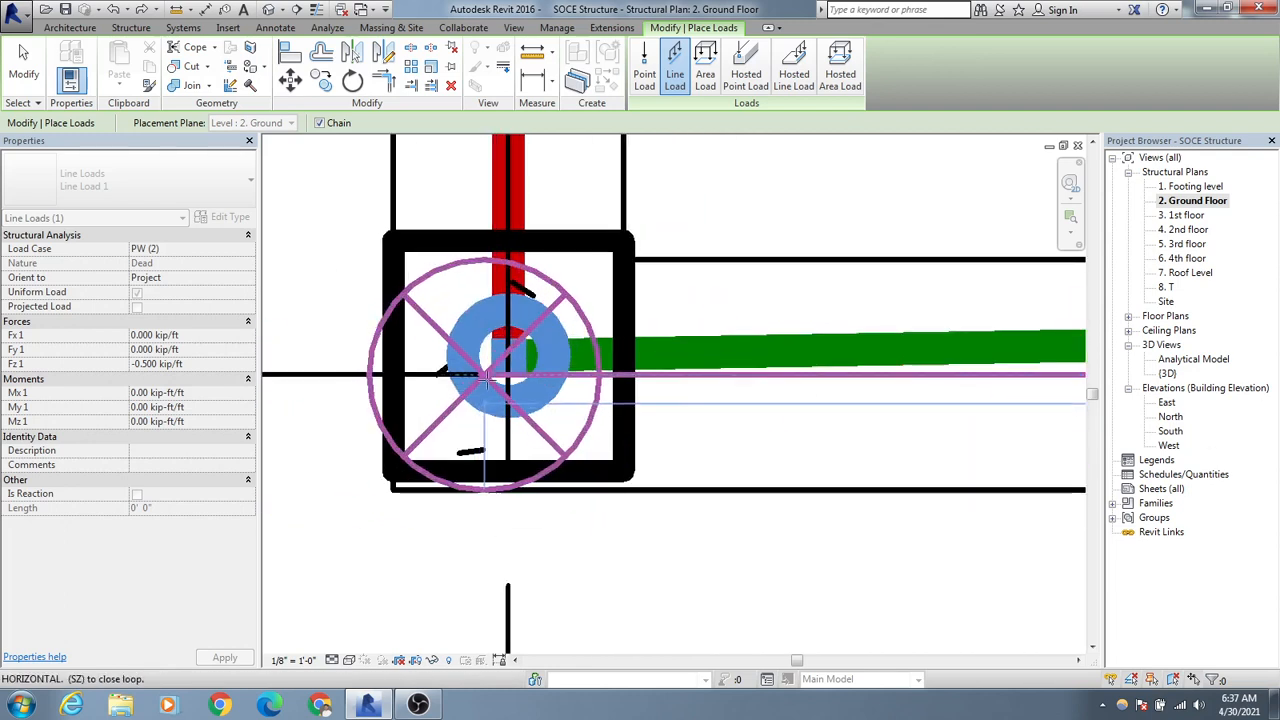
pyautogui.click(508, 374)
# - Continue the chained line load along the grid A beam from grid 1 to the grid 2 column
pyautogui.scroll(-4, 508, 374)
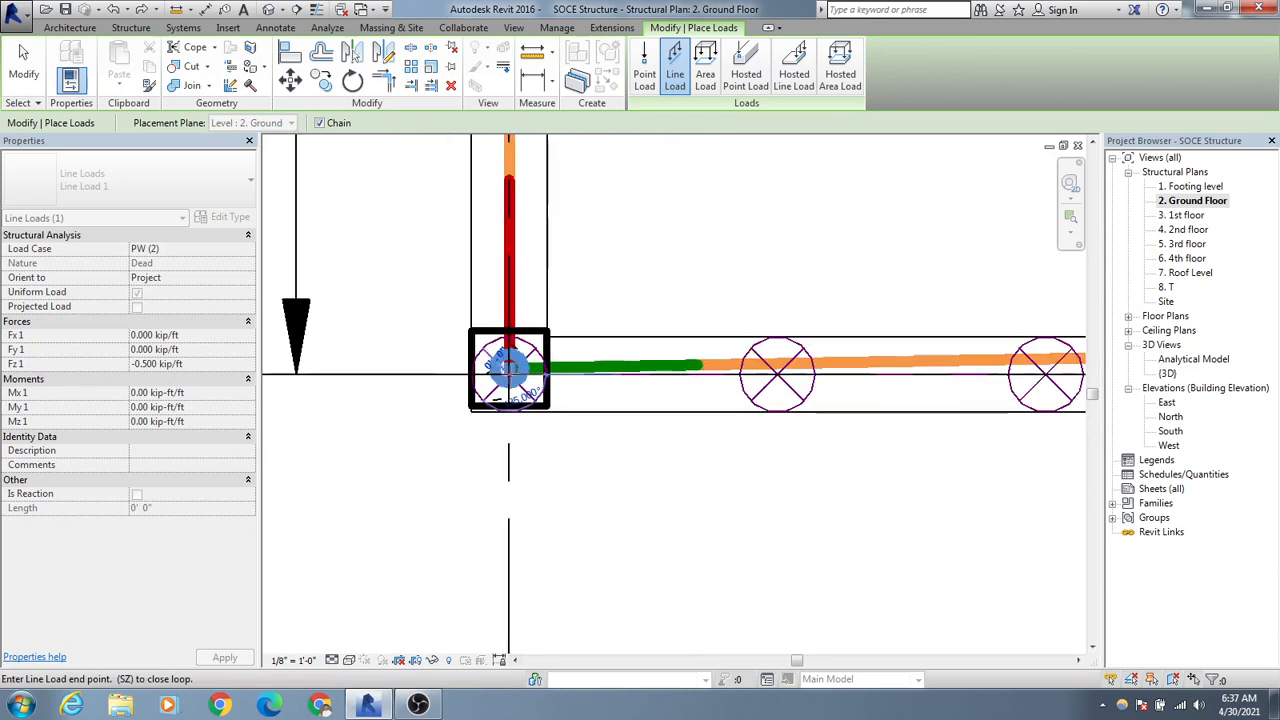
pyautogui.moveTo(529, 377); pyautogui.dragTo(506, 672, button='middle')
pyautogui.moveTo(483, 337); pyautogui.dragTo(483, 640, button='middle')
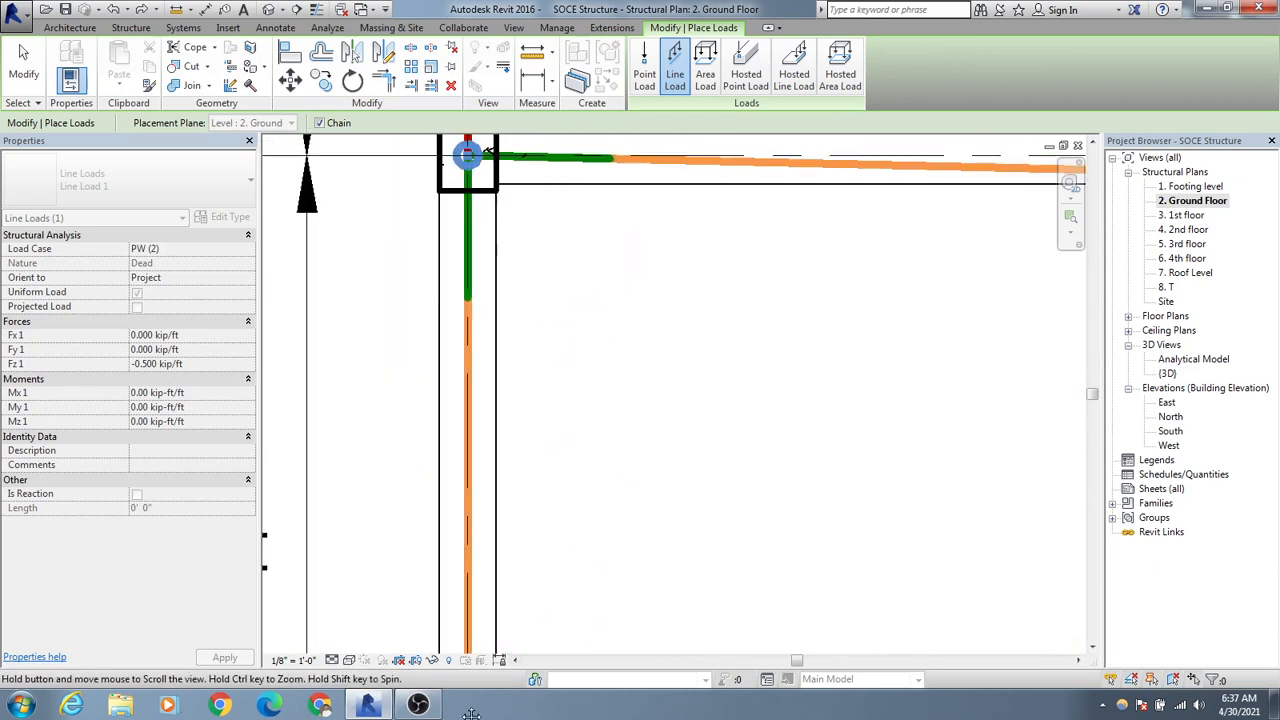
pyautogui.moveTo(489, 314); pyautogui.dragTo(485, 641, button='middle')
pyautogui.scroll(2, 474, 434)
pyautogui.scroll(4, 465, 505)
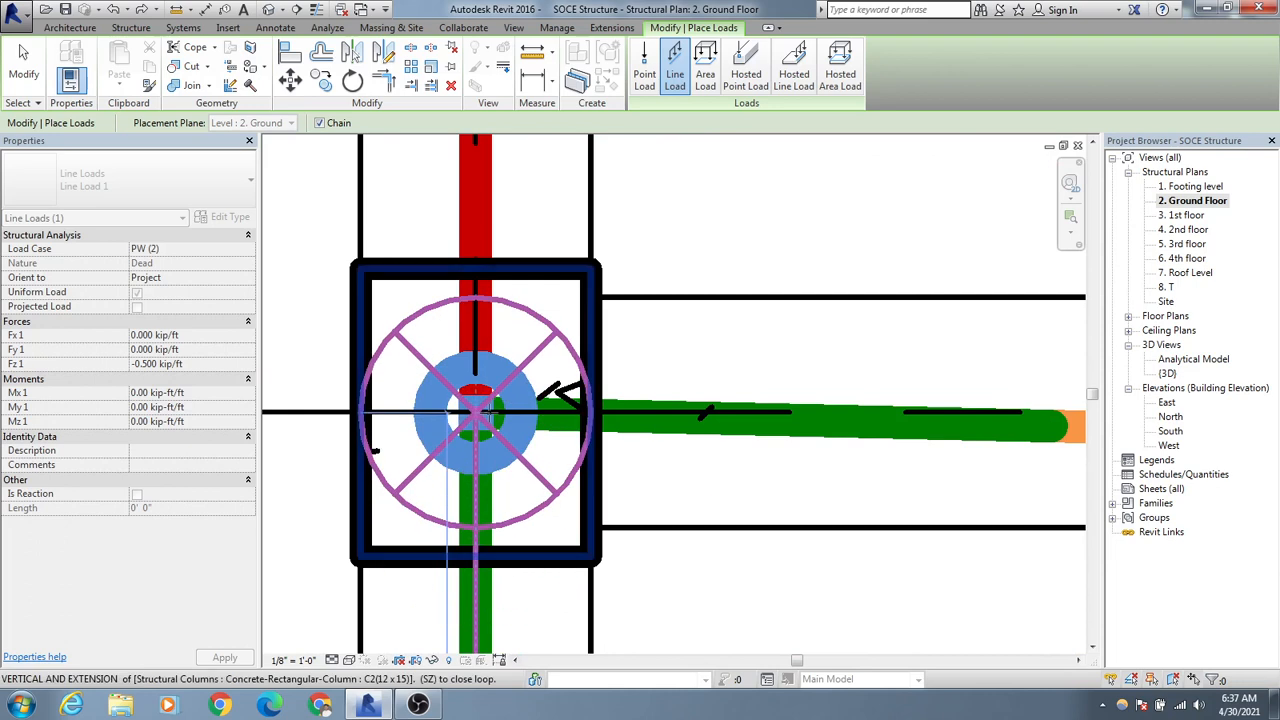
# - Close the perimeter load loop along grid A from grid 2 to the grid 5 corner column and end the chain
pyautogui.scroll(-8, 476, 422)
pyautogui.scroll(-3, 488, 413)
pyautogui.moveTo(511, 260); pyautogui.dragTo(503, 597, button='middle')
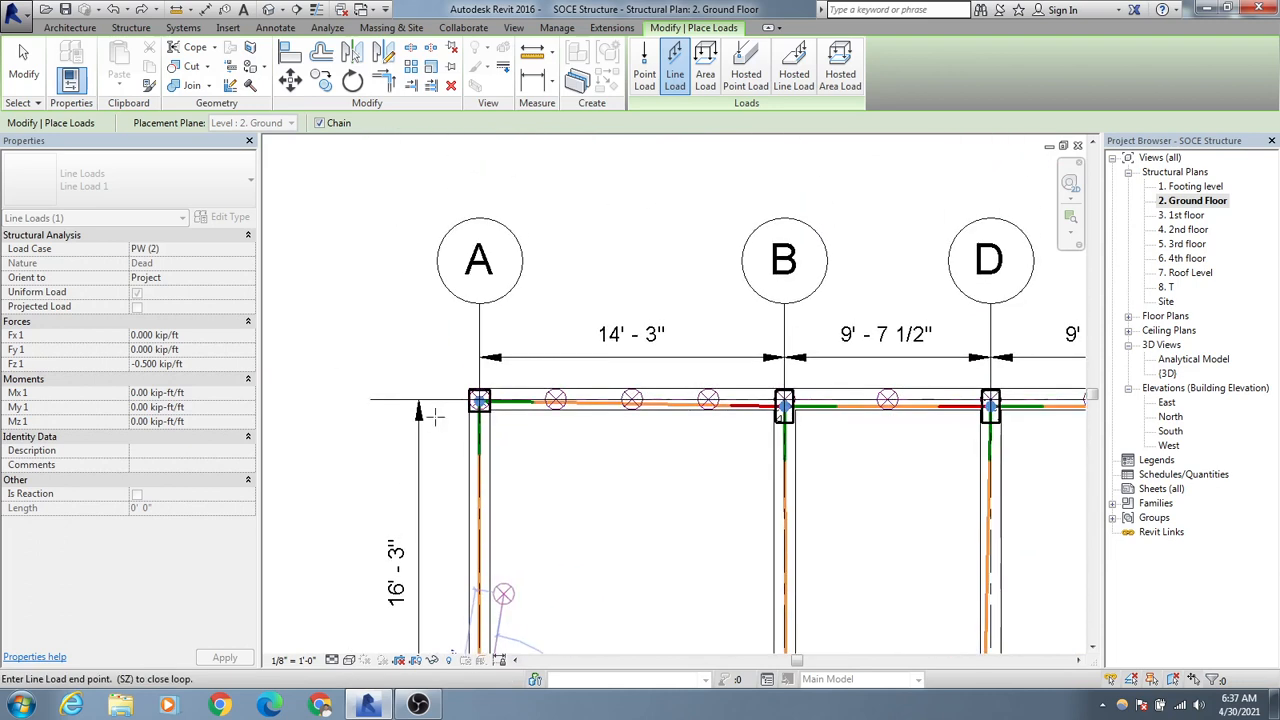
pyautogui.scroll(7, 445, 413)
pyautogui.scroll(5, 533, 385)
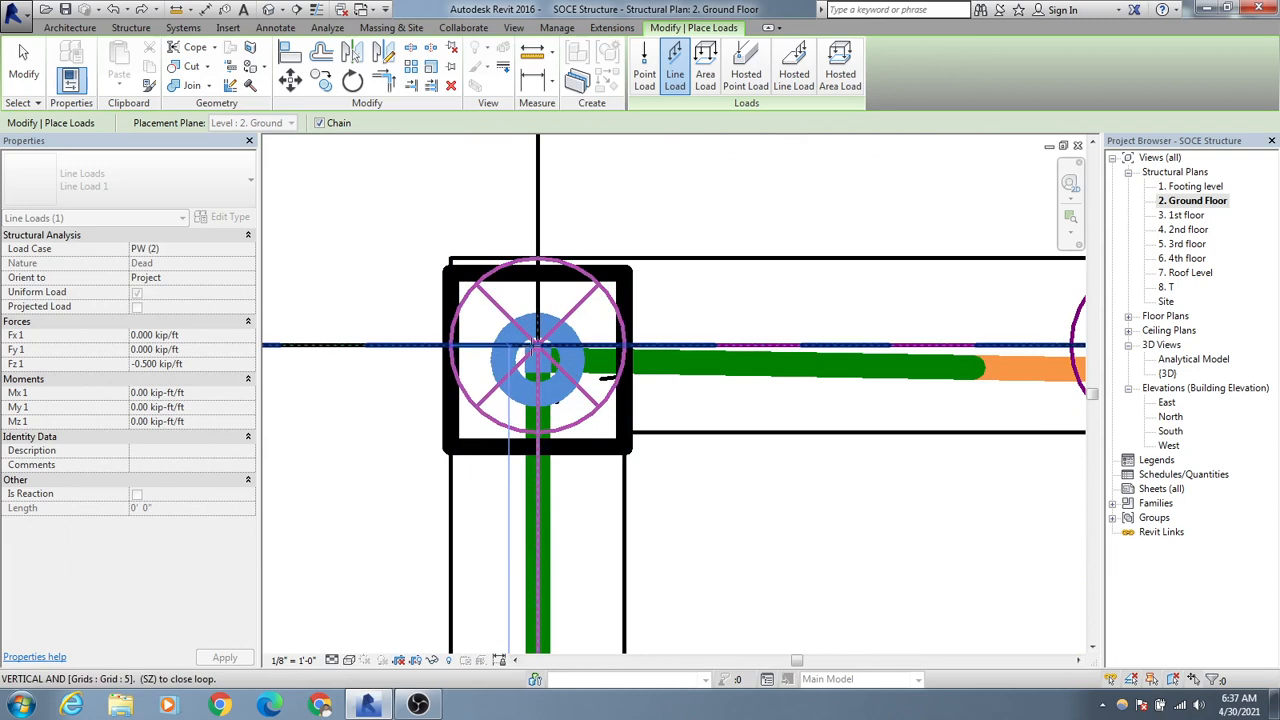
pyautogui.scroll(-3, 535, 348)
pyautogui.scroll(-3, 591, 392)
pyautogui.moveTo(720, 460); pyautogui.dragTo(249, 257, button='middle')
pyautogui.press('Escape')
pyautogui.moveTo(452, 343); pyautogui.dragTo(566, 406, button='middle')
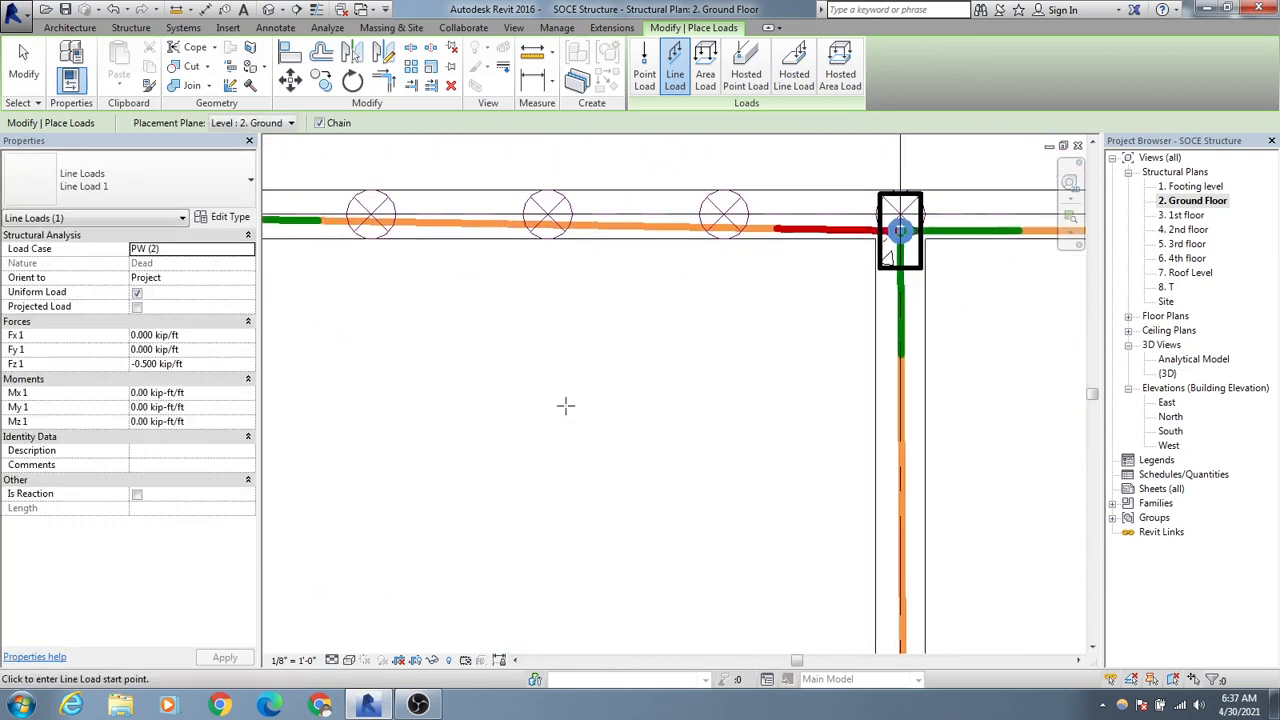
pyautogui.scroll(-3, 566, 406)
pyautogui.moveTo(580, 452); pyautogui.dragTo(487, 262, button='middle')
pyautogui.scroll(-3, 497, 311)
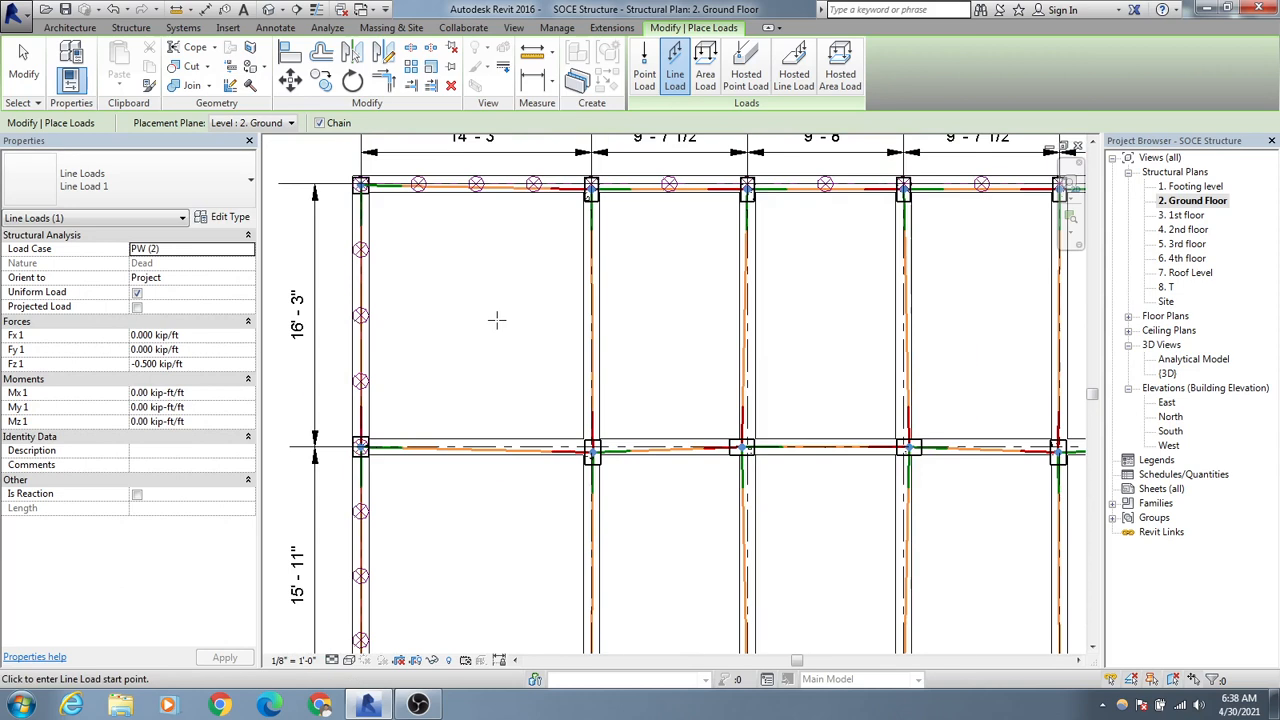
# - Start a new chained line load at the grid A column on grid 2 and place it to the grid B column
pyautogui.moveTo(489, 319); pyautogui.dragTo(466, 317, button='middle')
pyautogui.scroll(-2, 466, 316)
pyautogui.scroll(-1, 570, 323)
pyautogui.moveTo(592, 337); pyautogui.dragTo(542, 347, button='middle')
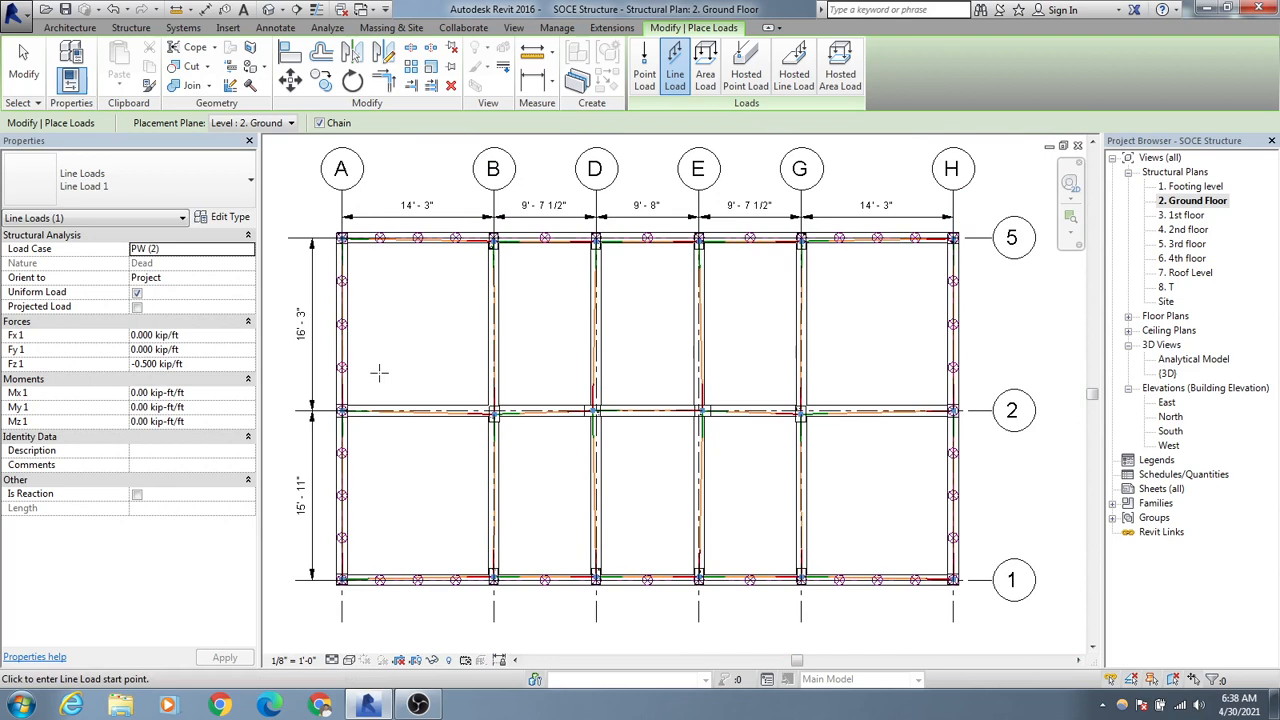
pyautogui.scroll(8, 342, 411)
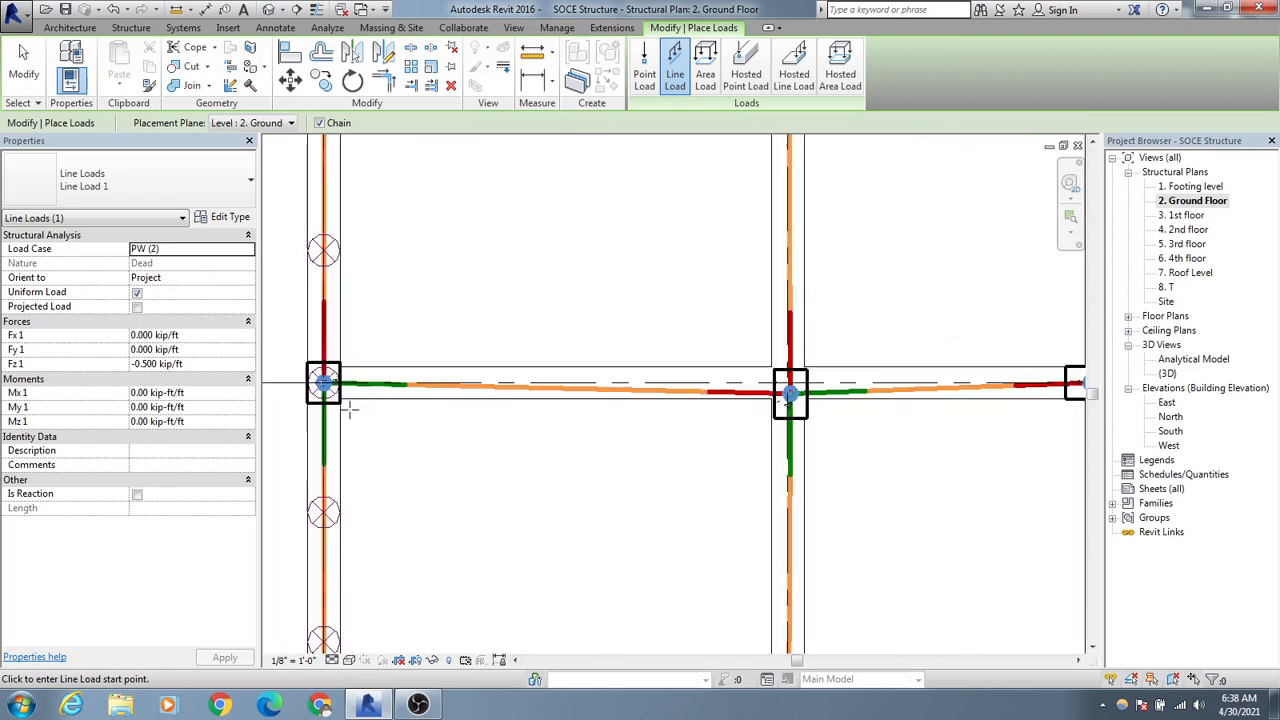
pyautogui.scroll(2, 346, 370)
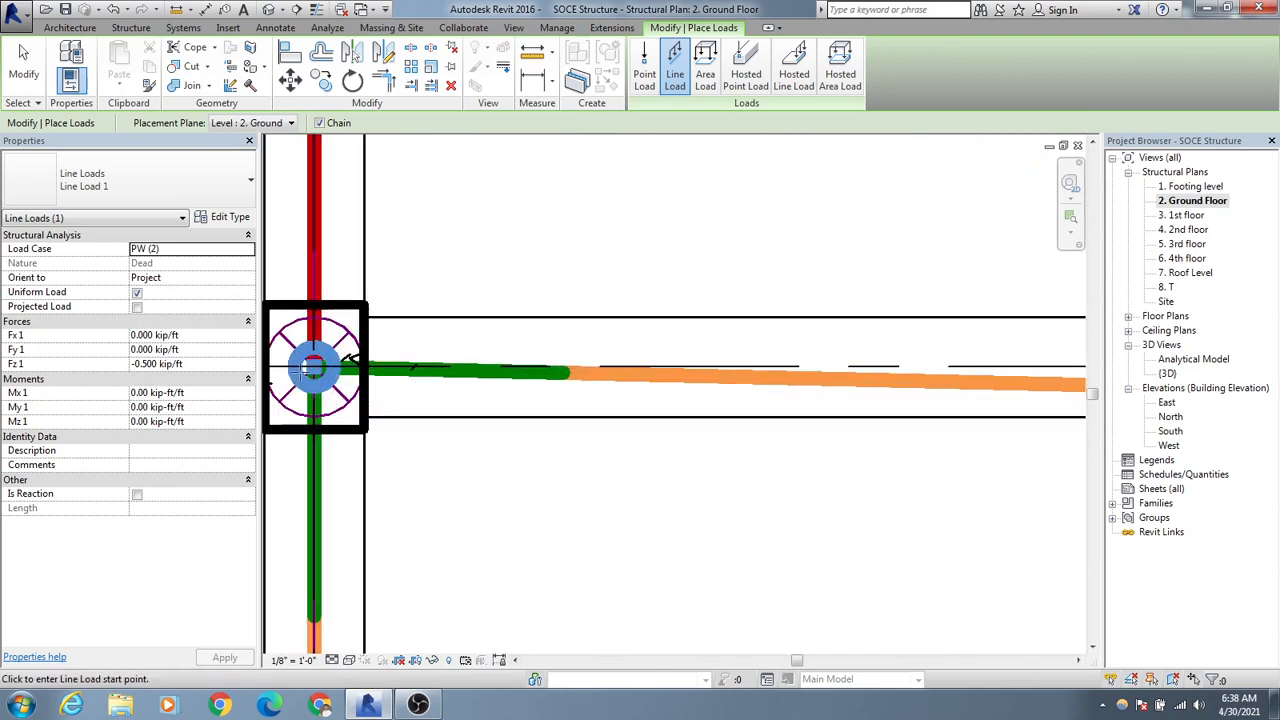
pyautogui.click(313, 367)
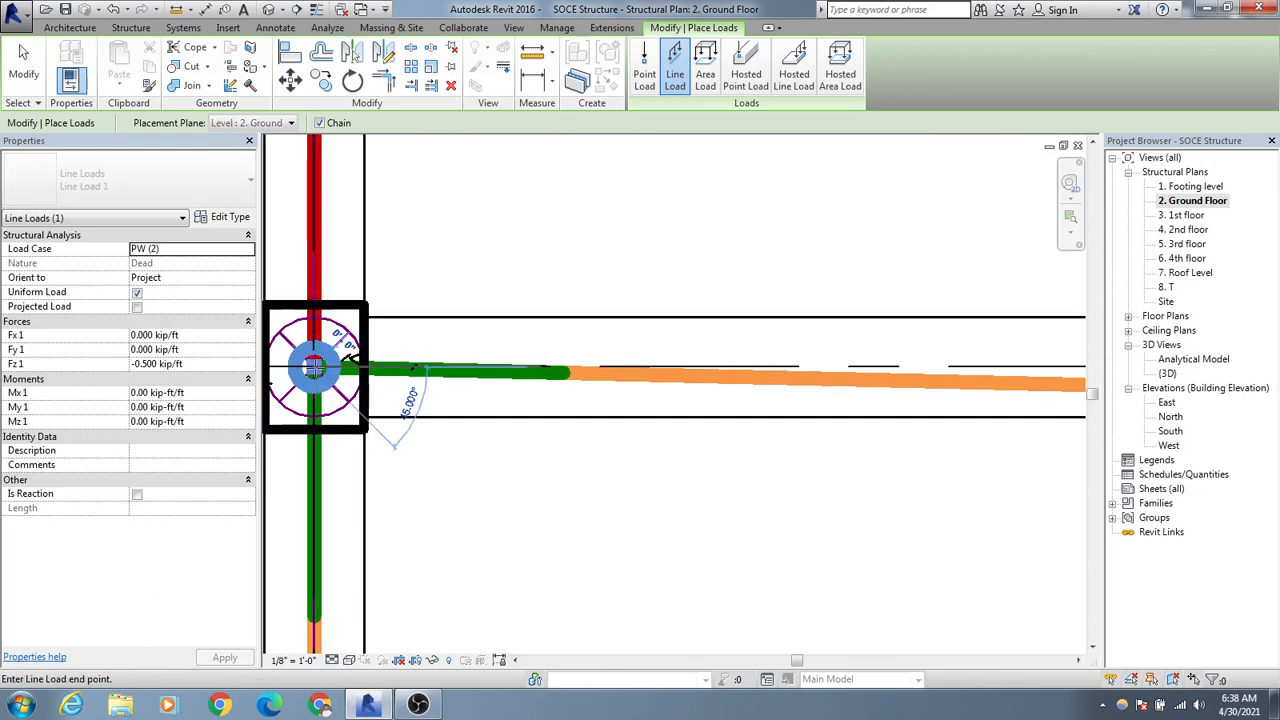
pyautogui.moveTo(923, 461); pyautogui.dragTo(323, 529, button='middle')
pyautogui.scroll(1, 892, 388)
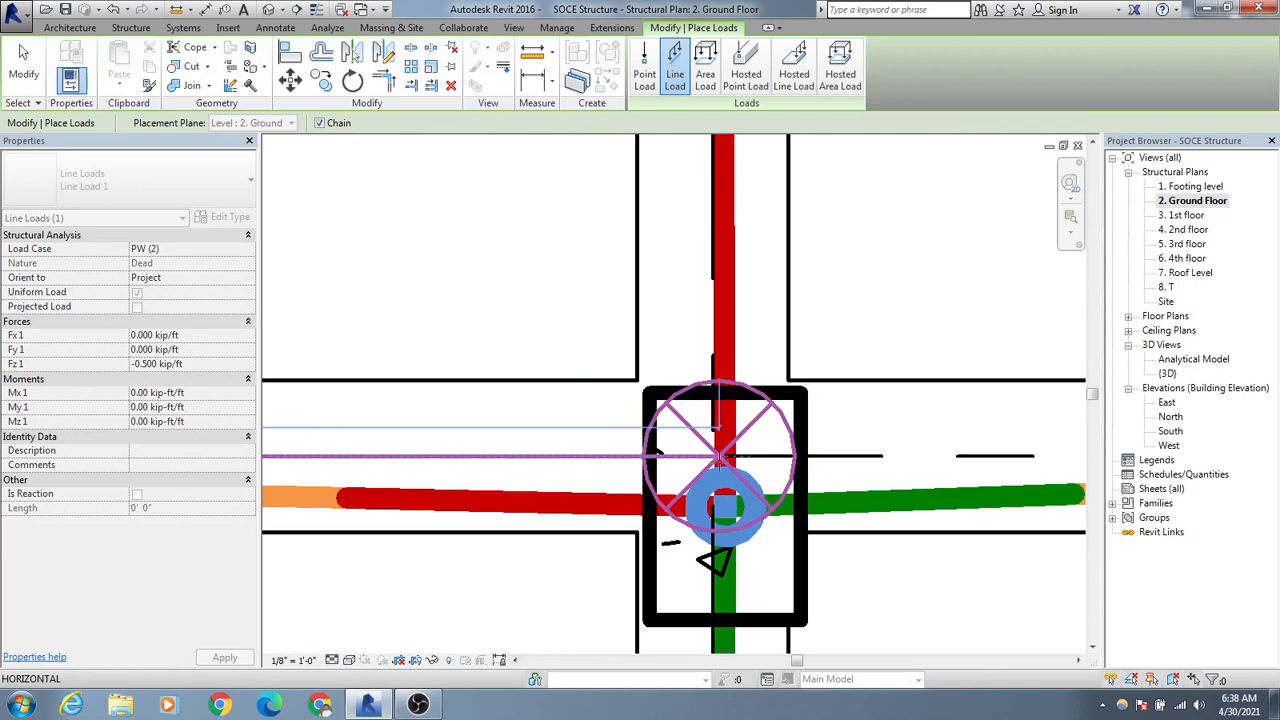
pyautogui.click(719, 456)
# - Extend the chained line load along the grid 2 beam from grid B to the grid D column
pyautogui.moveTo(984, 477); pyautogui.dragTo(100, 477, button='middle')
pyautogui.scroll(-1, 757, 469)
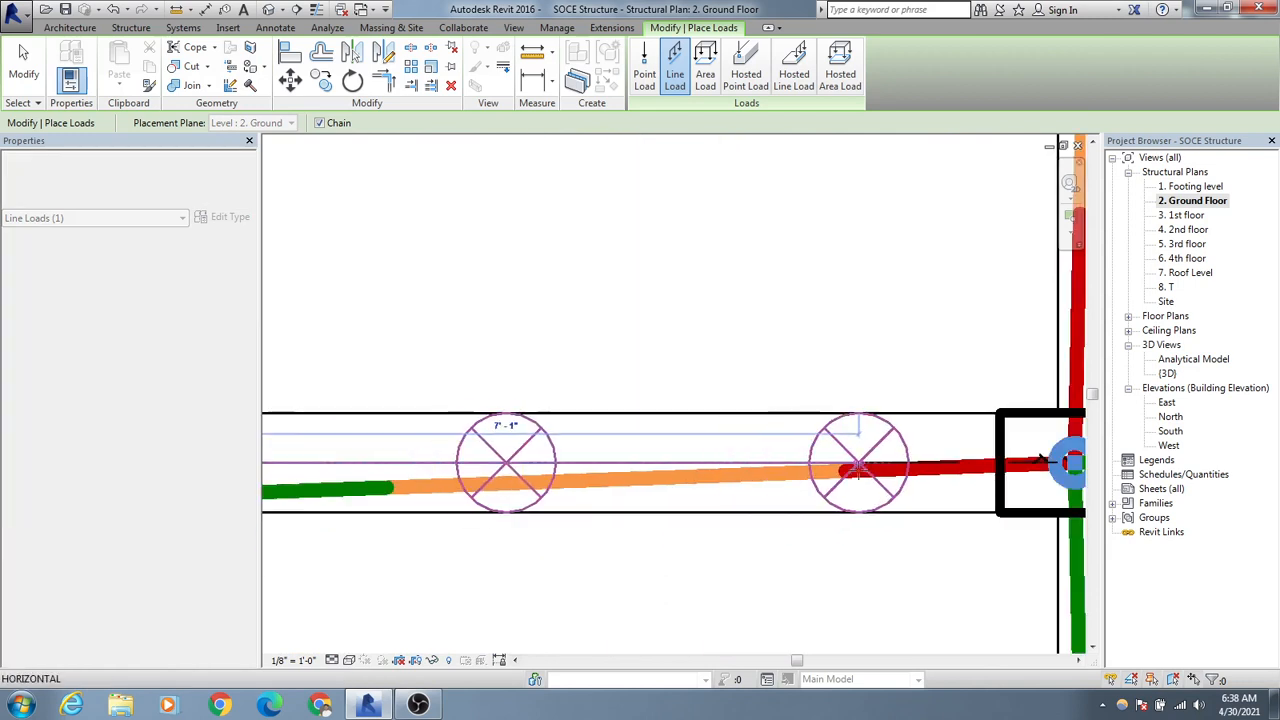
pyautogui.scroll(-3, 846, 470)
pyautogui.moveTo(820, 478); pyautogui.dragTo(597, 480, button='middle')
pyautogui.scroll(7, 730, 460)
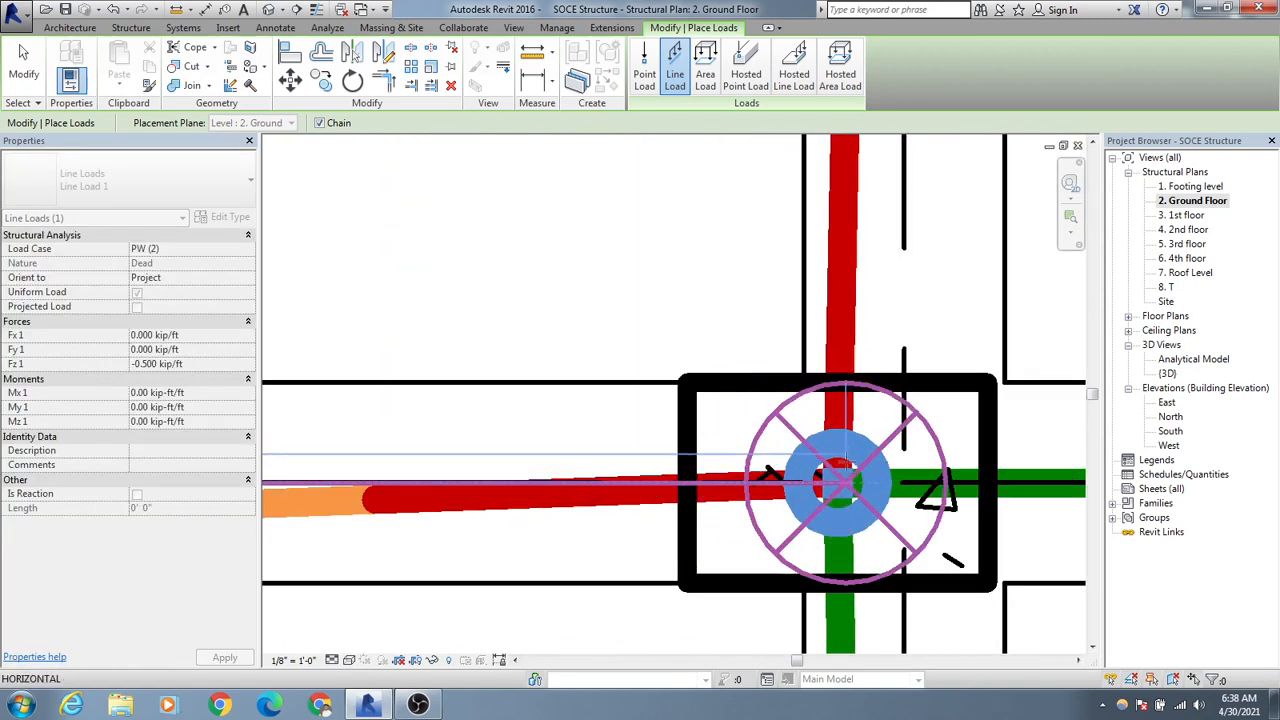
pyautogui.click(843, 478)
# - Continue the chained line load along grid 2 from grid D past grid E to the grid G column
pyautogui.scroll(-6, 846, 474)
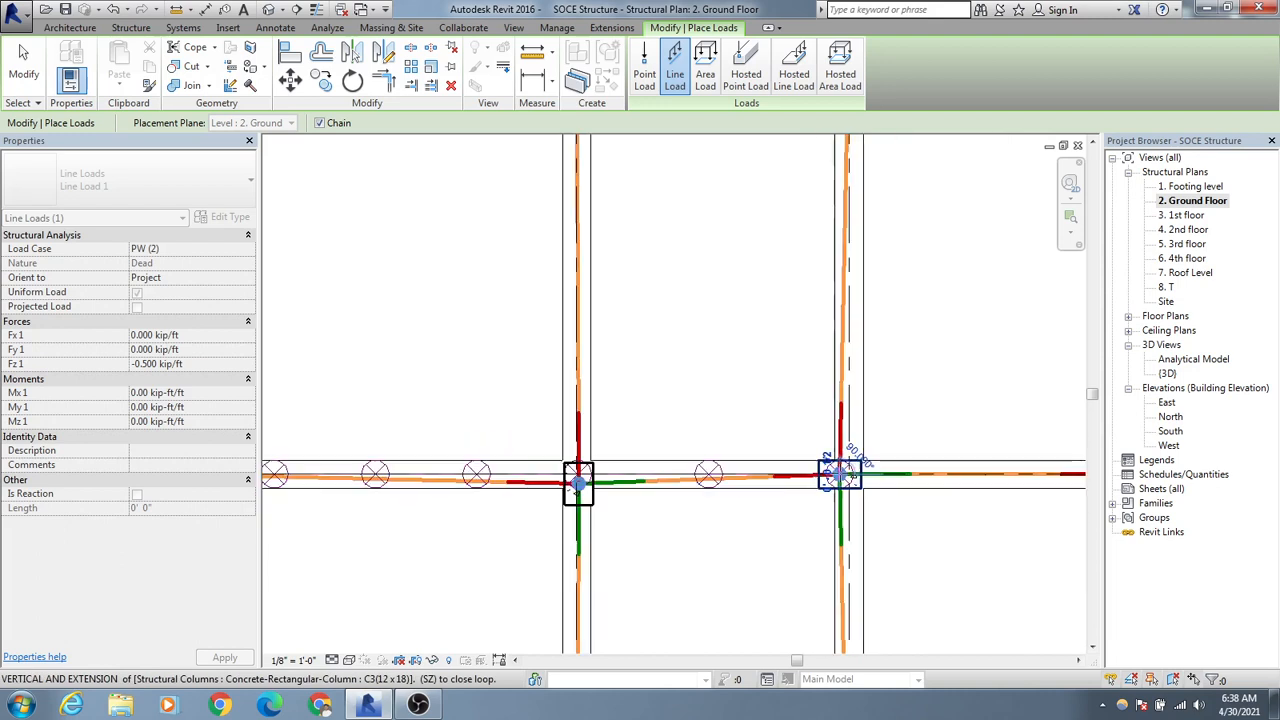
pyautogui.moveTo(932, 488); pyautogui.dragTo(50, 490, button='middle')
pyautogui.scroll(4, 417, 494)
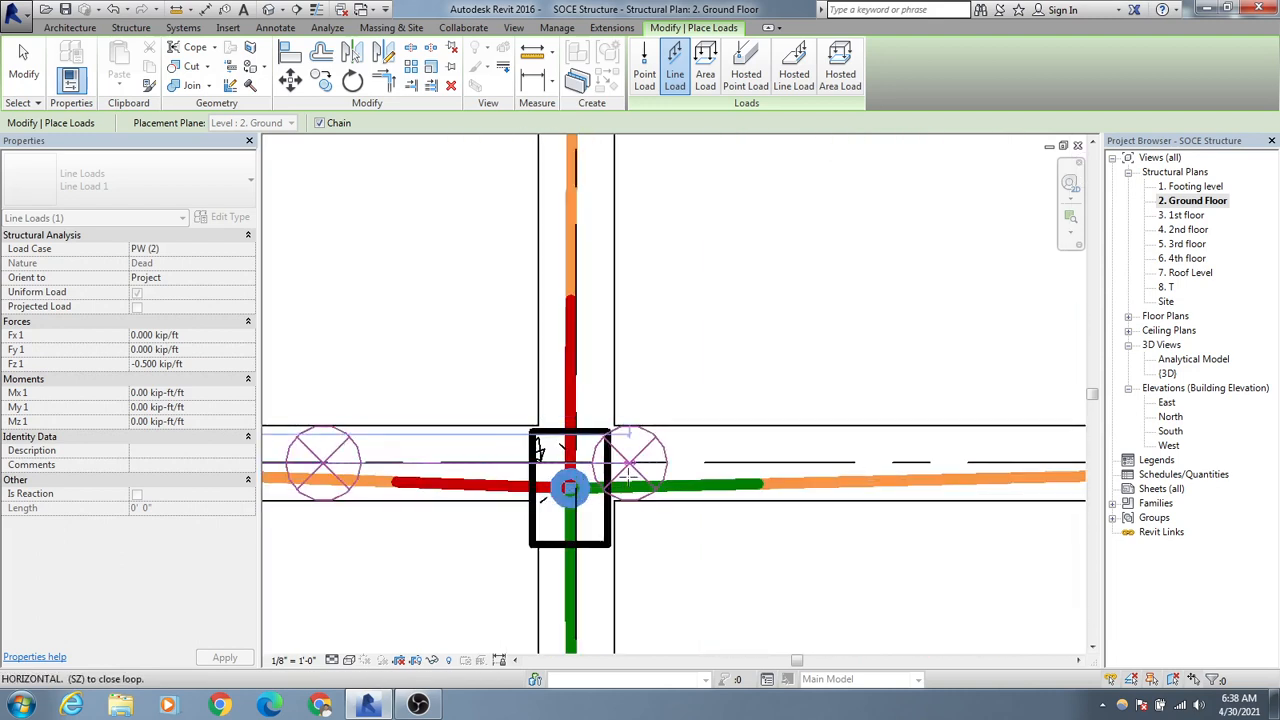
pyautogui.scroll(1, 629, 460)
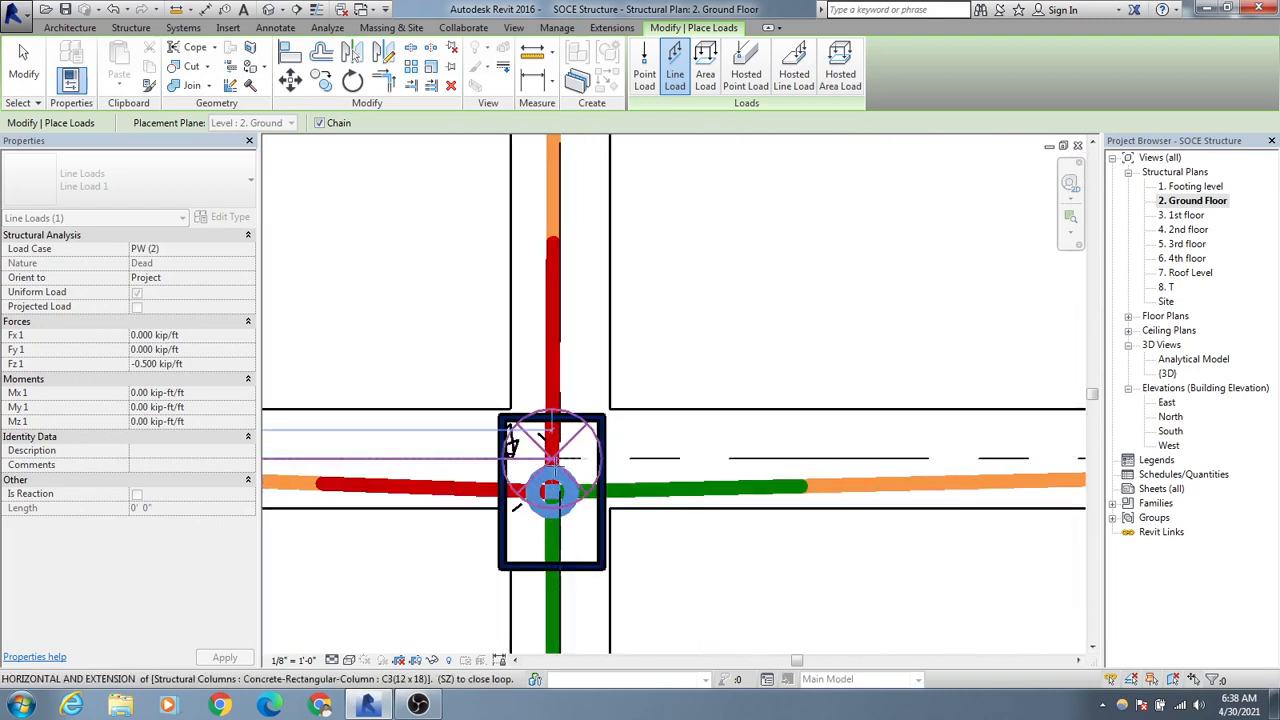
pyautogui.click(552, 459)
# - Place the last grid 2 line load from grid G to the grid H column and end the chain
pyautogui.moveTo(871, 472); pyautogui.dragTo(237, 475, button='middle')
pyautogui.moveTo(943, 475); pyautogui.dragTo(333, 474, button='middle')
pyautogui.scroll(2, 716, 460)
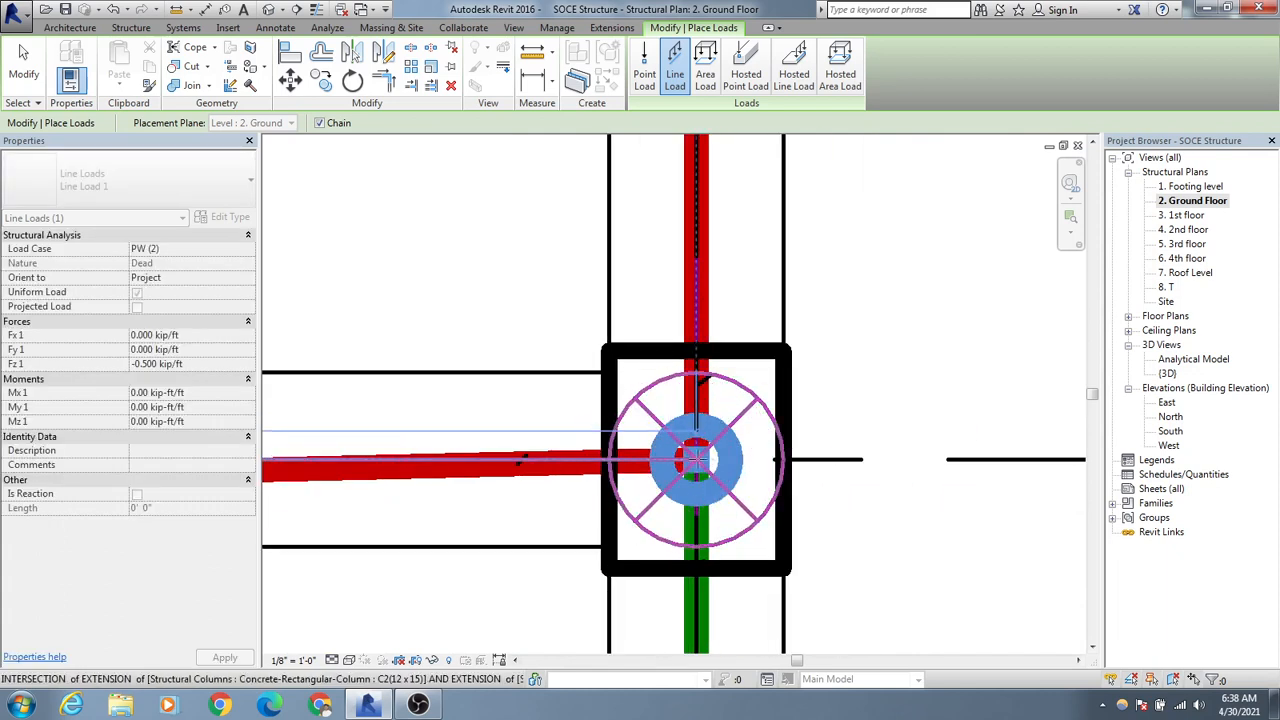
pyautogui.click(716, 460)
pyautogui.scroll(-5, 697, 458)
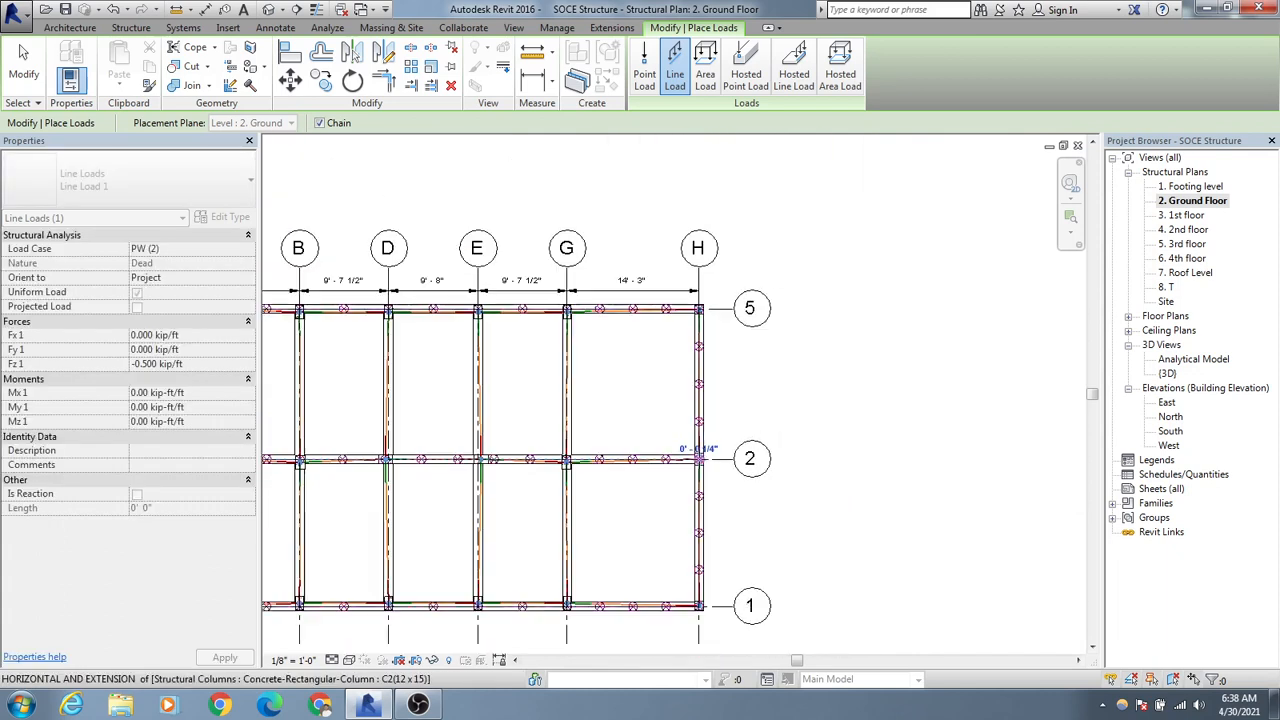
pyautogui.press('Escape')
pyautogui.moveTo(629, 377); pyautogui.dragTo(751, 403, button='middle')
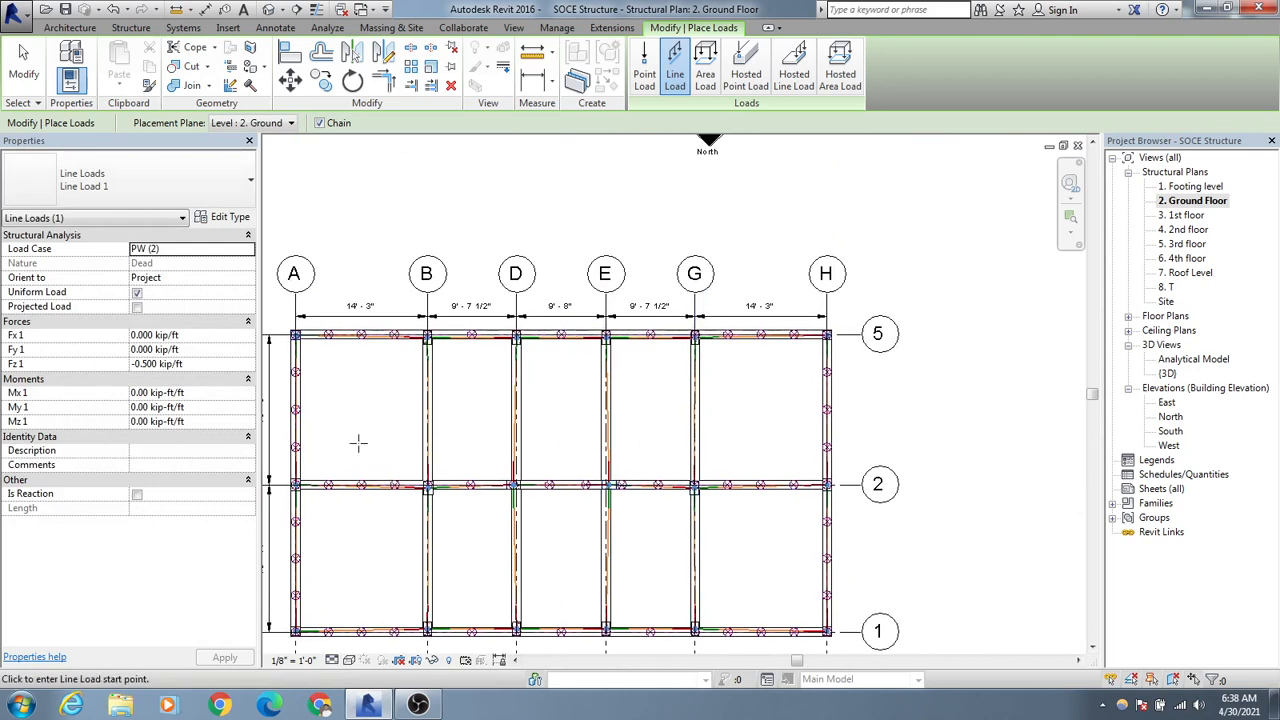
pyautogui.moveTo(458, 510); pyautogui.dragTo(475, 511, button='middle')
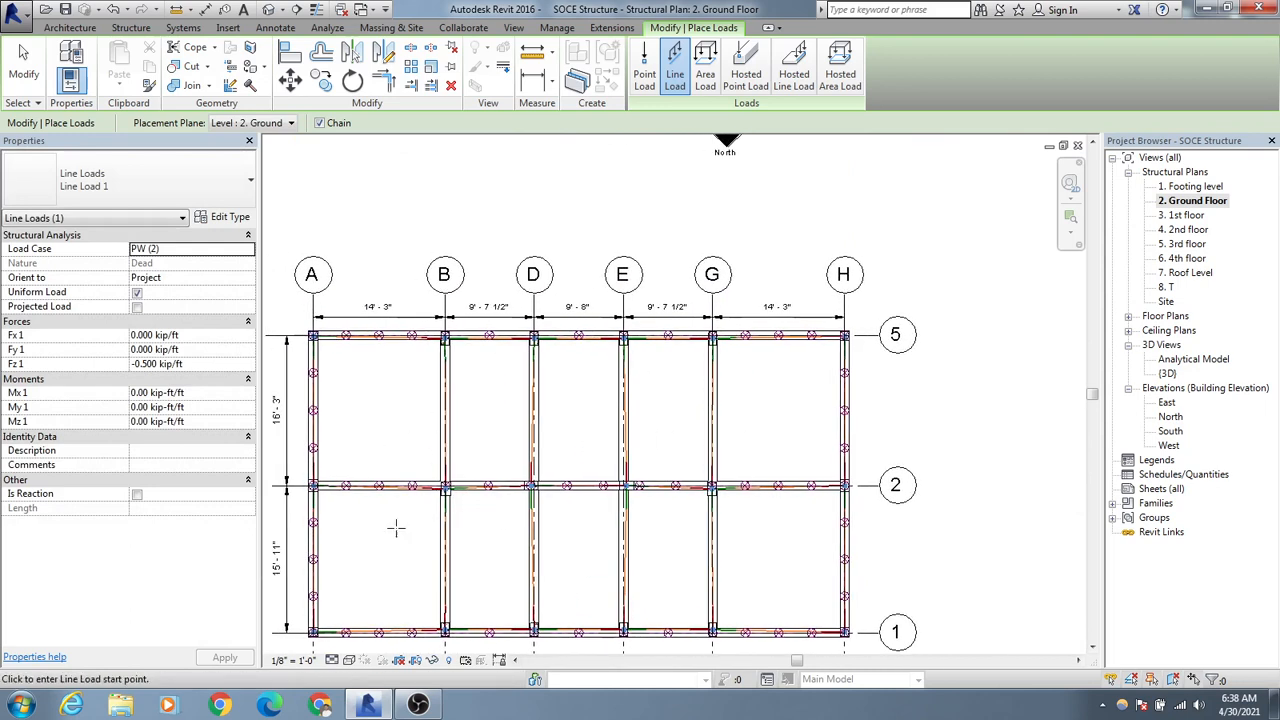
pyautogui.moveTo(396, 528); pyautogui.dragTo(460, 503, button='middle')
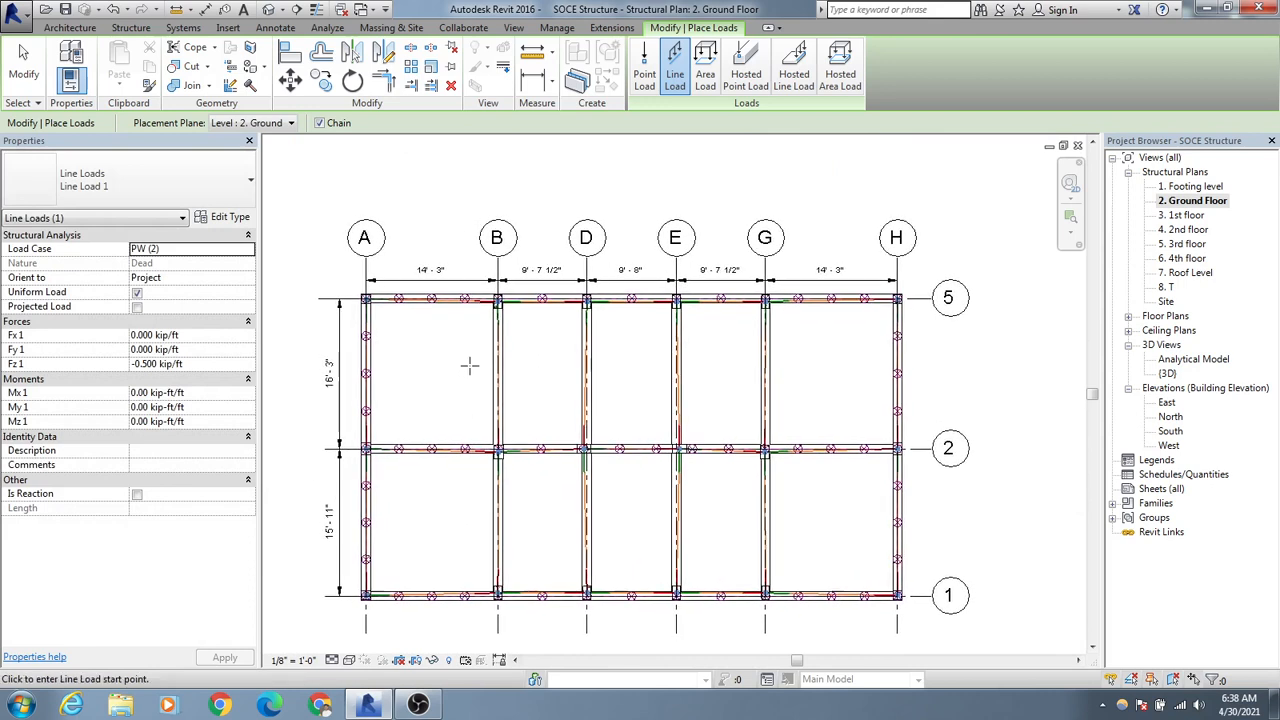
pyautogui.moveTo(458, 378); pyautogui.dragTo(468, 351, button='middle')
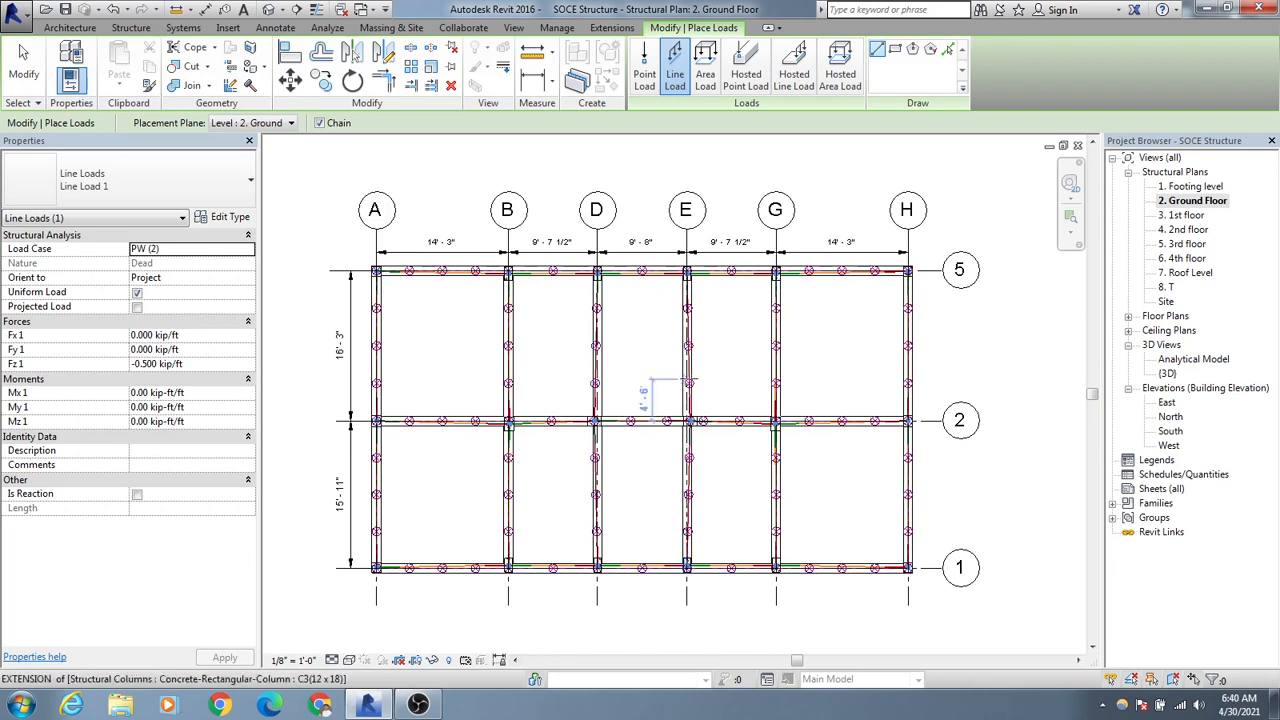
pyautogui.moveTo(632, 375); pyautogui.dragTo(674, 383, button='middle')
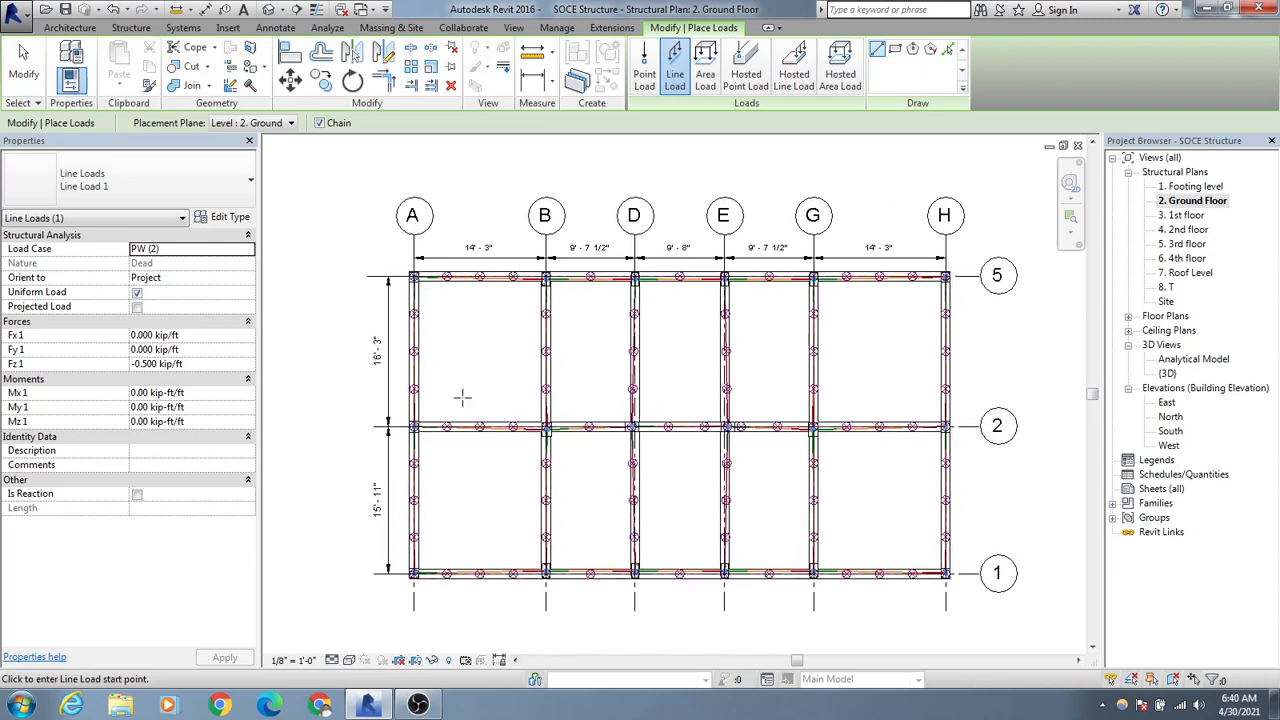
pyautogui.moveTo(498, 340); pyautogui.dragTo(507, 323, button='middle')
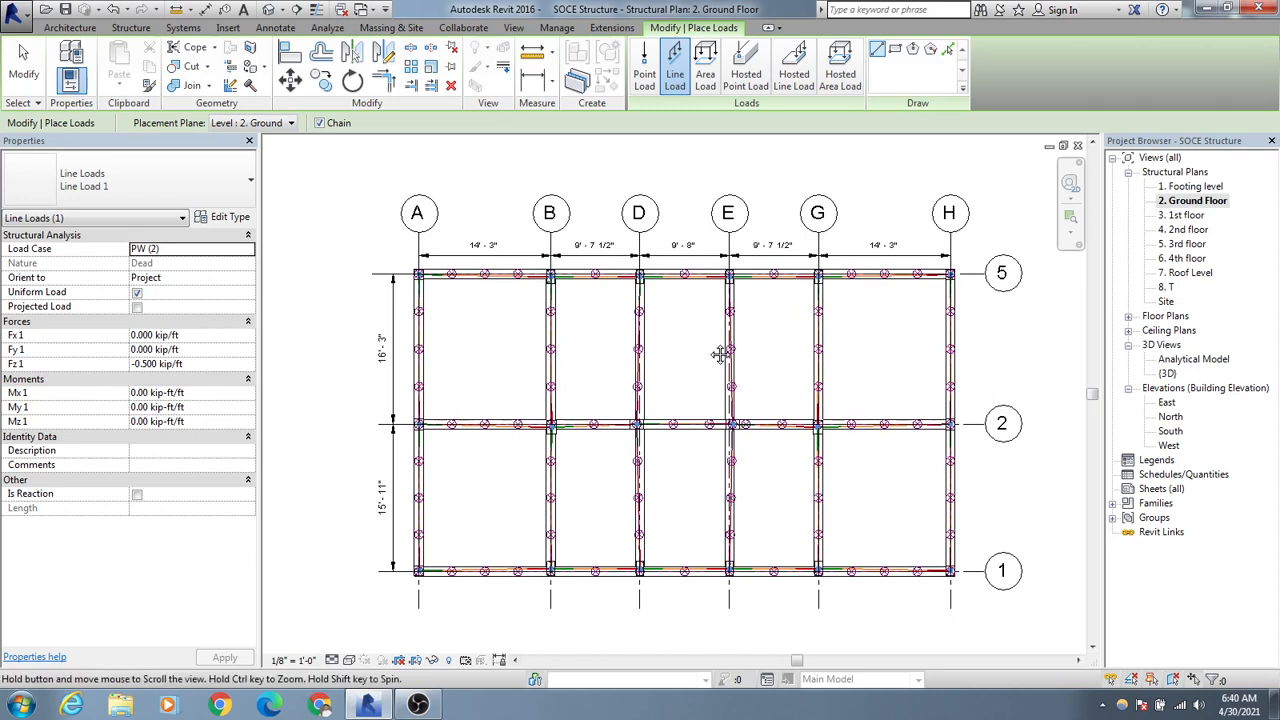
pyautogui.moveTo(720, 354); pyautogui.dragTo(708, 345, button='middle')
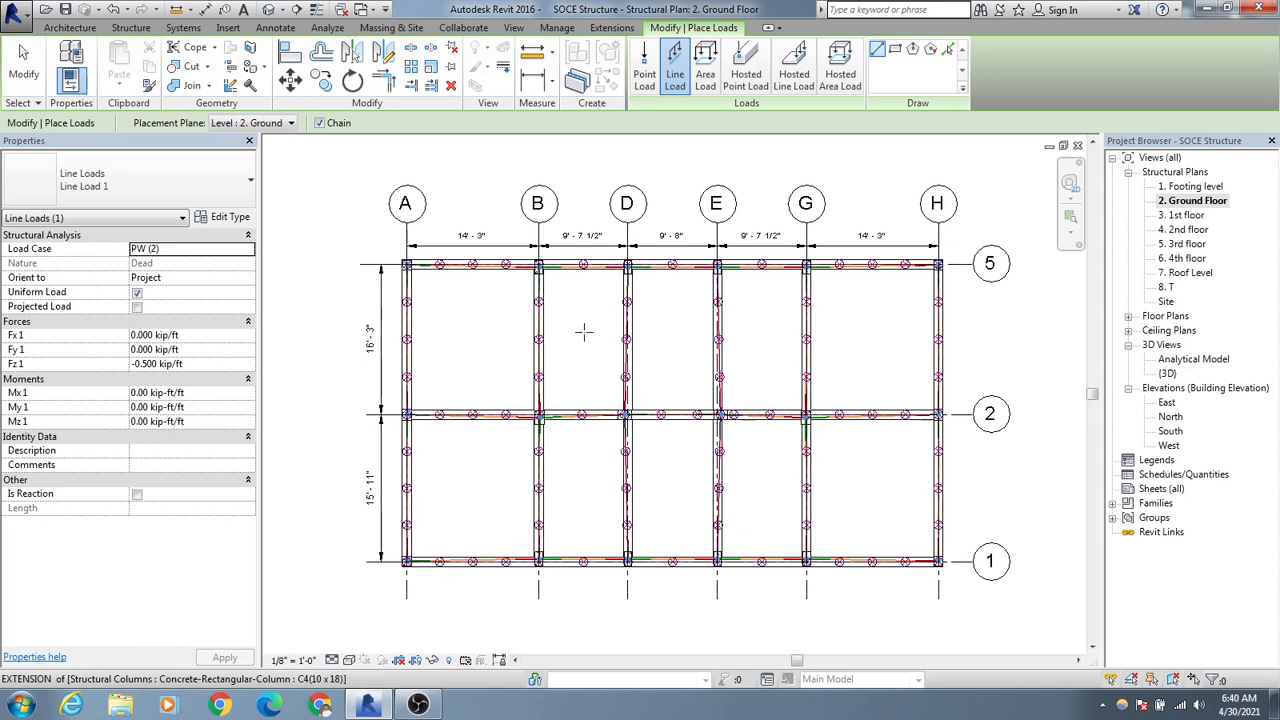
# - Open the 3. 1st floor structural plan and bring up its view template selection
pyautogui.doubleClick(1188, 216)
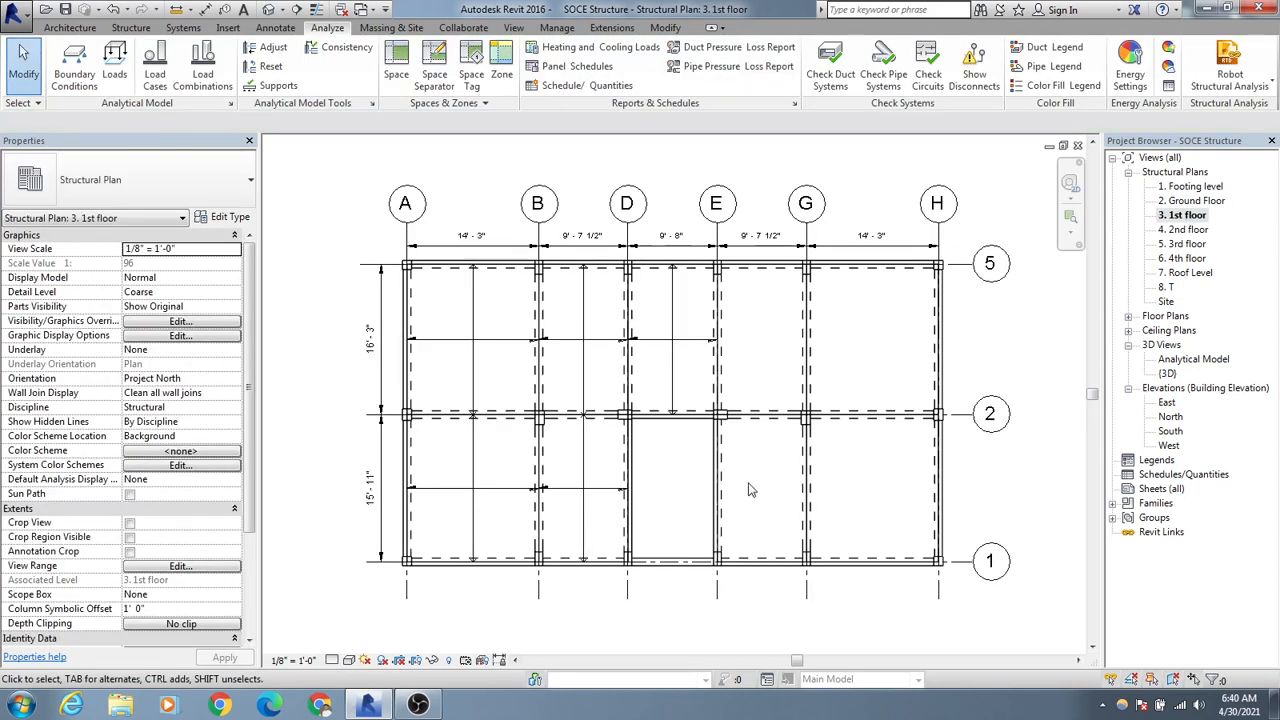
pyautogui.moveTo(654, 471); pyautogui.dragTo(663, 475, button='middle')
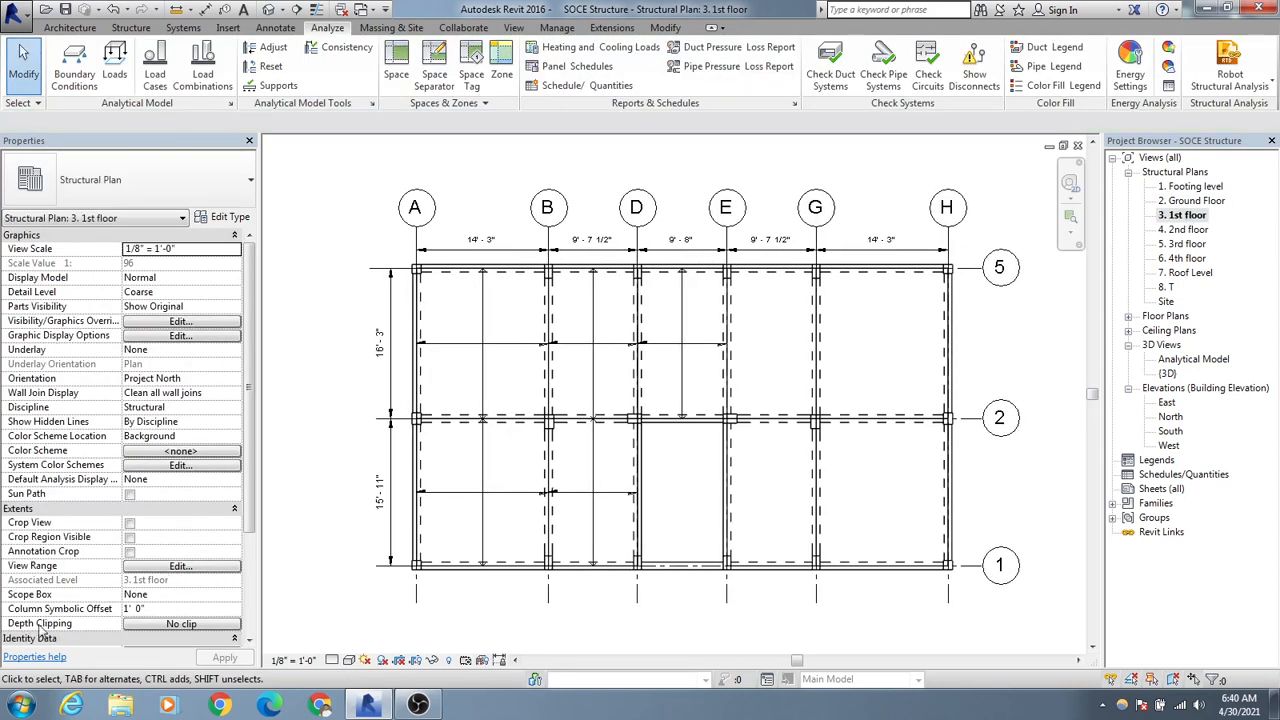
pyautogui.moveTo(252, 426); pyautogui.dragTo(243, 519)
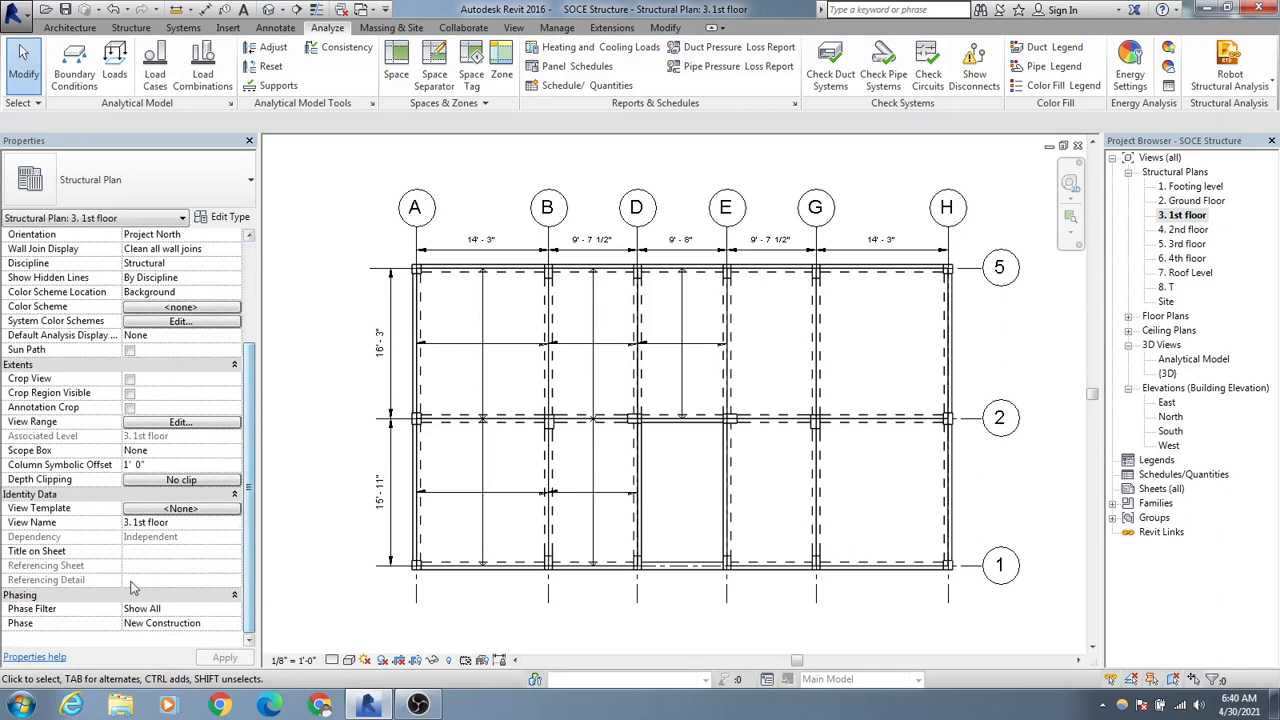
pyautogui.click(170, 510)
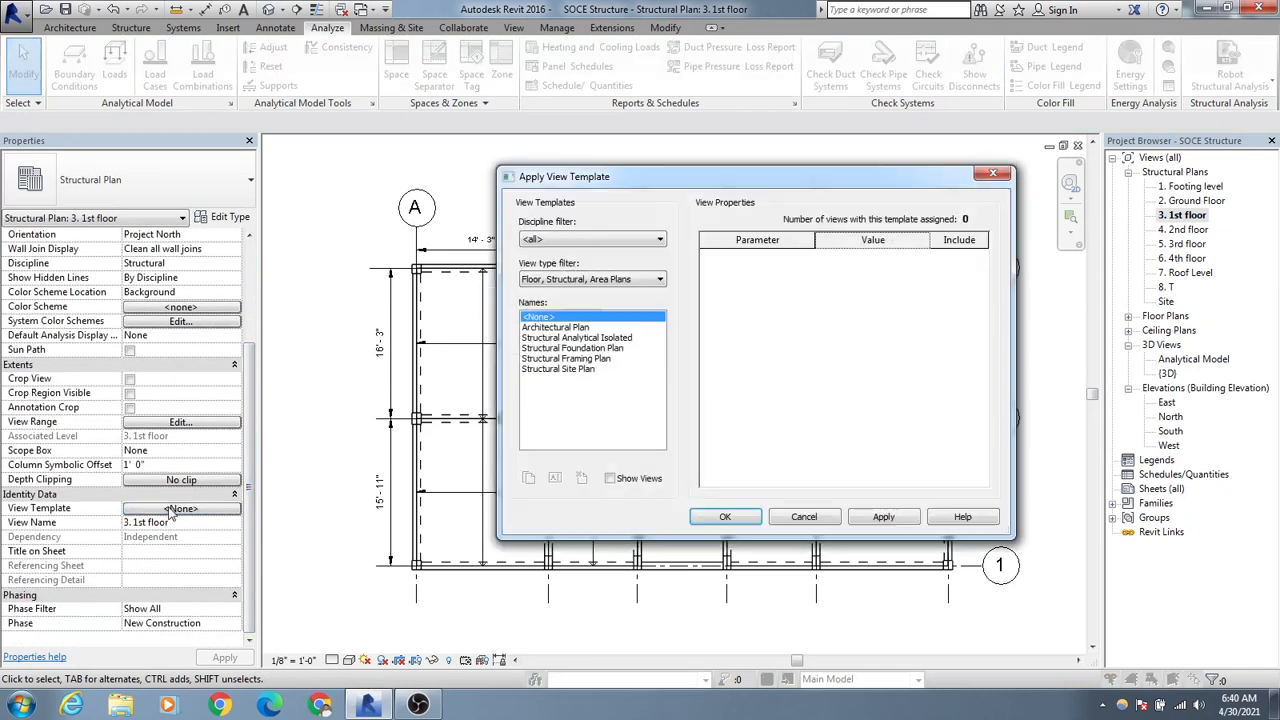
# - Filter the templates to the Structural discipline and all view types, and apply Structural Model & Analytical Combined to the 1st floor plan
pyautogui.click(560, 242)
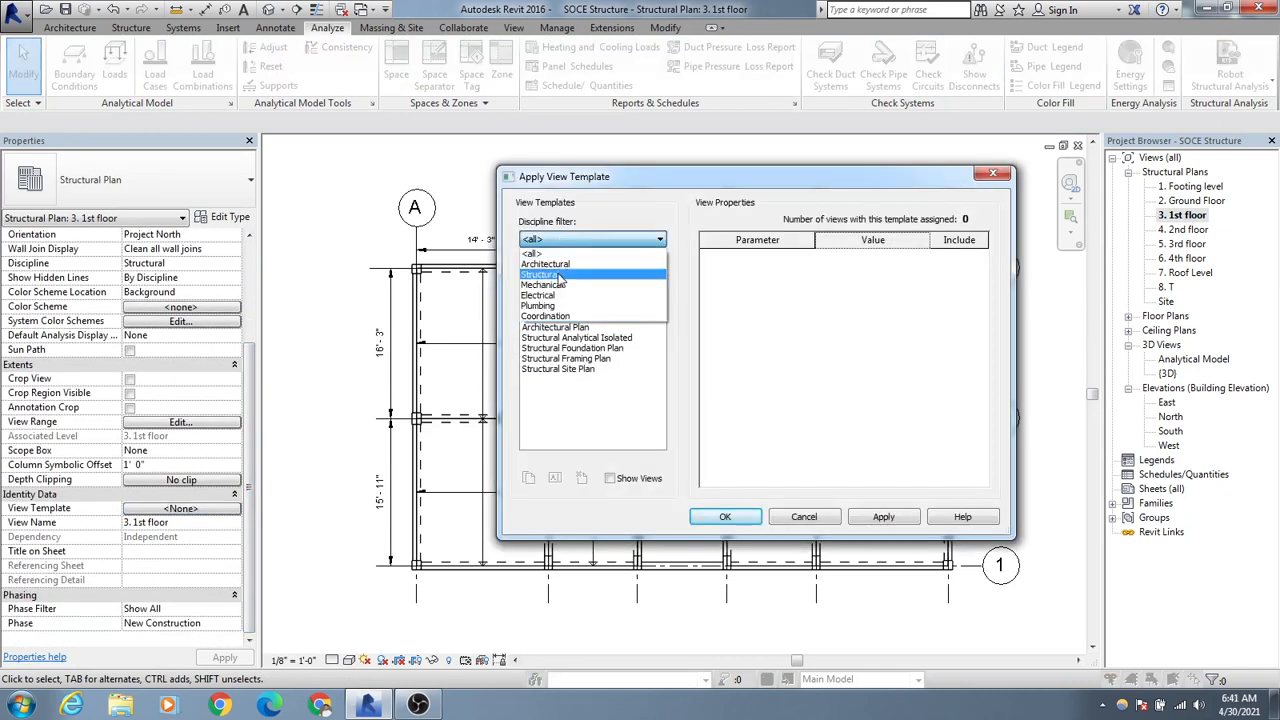
pyautogui.click(560, 274)
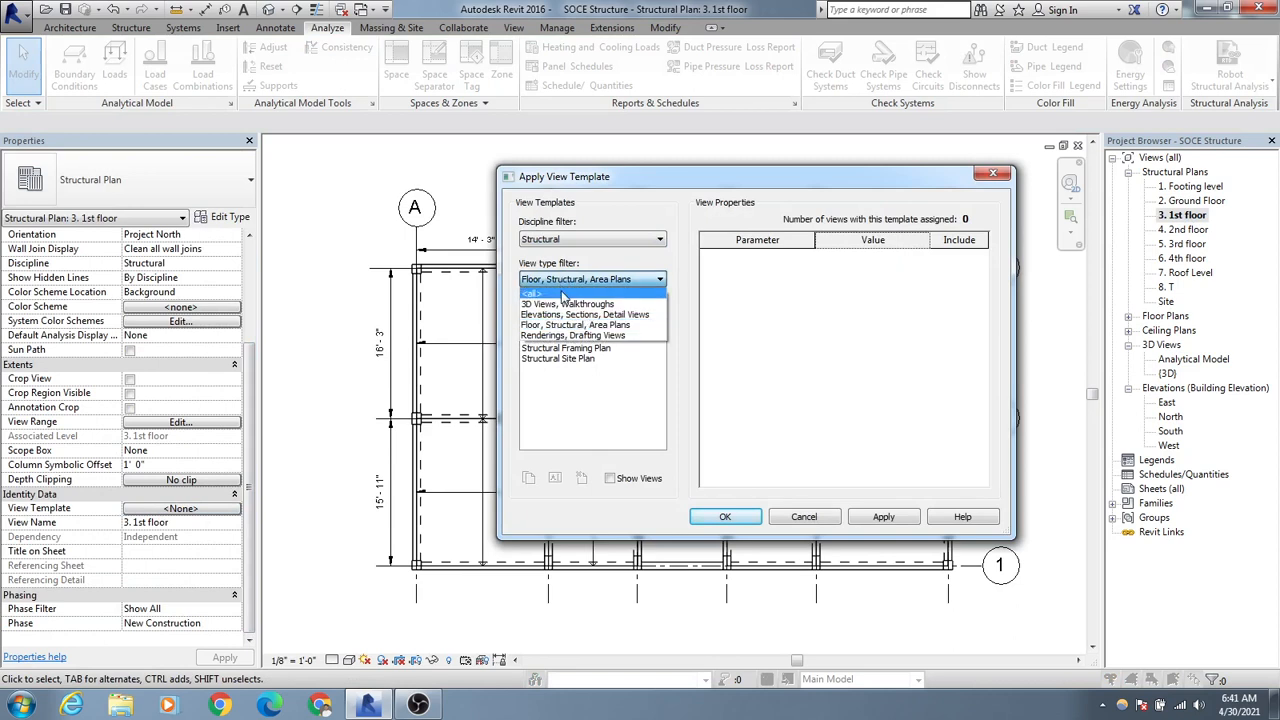
pyautogui.click(563, 292)
pyautogui.click(585, 422)
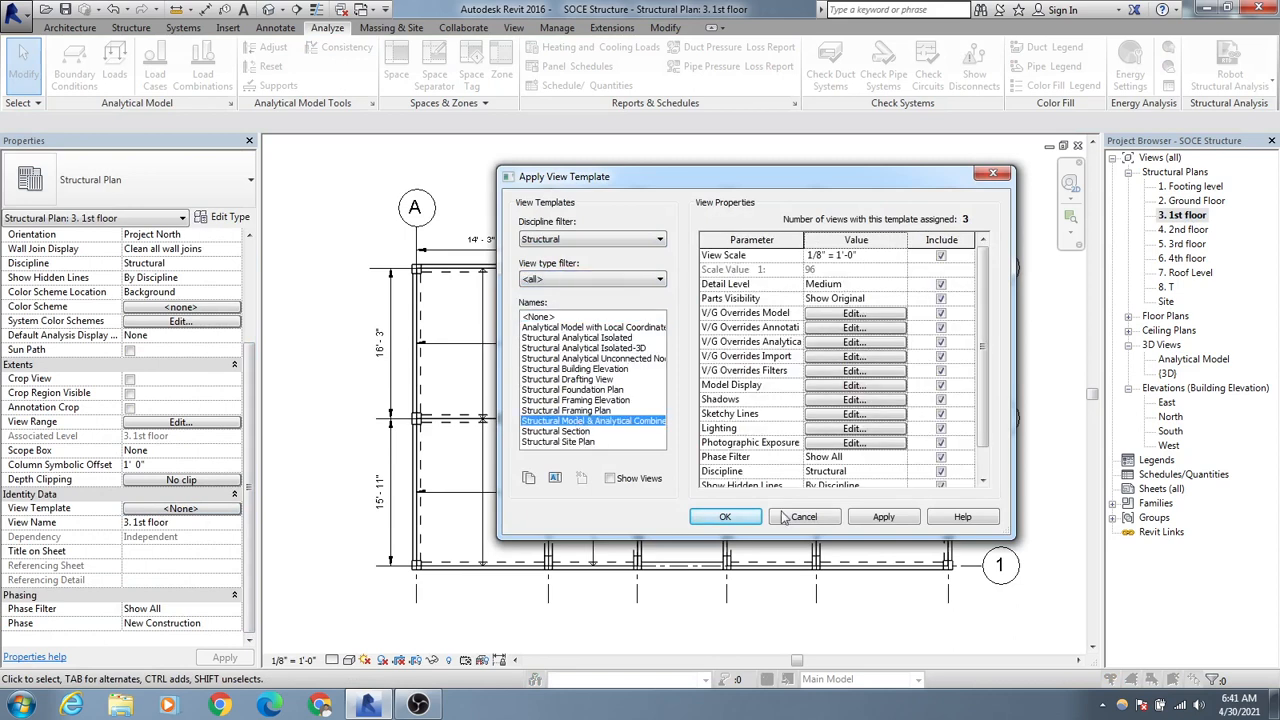
pyautogui.click(880, 518)
pyautogui.click(725, 517)
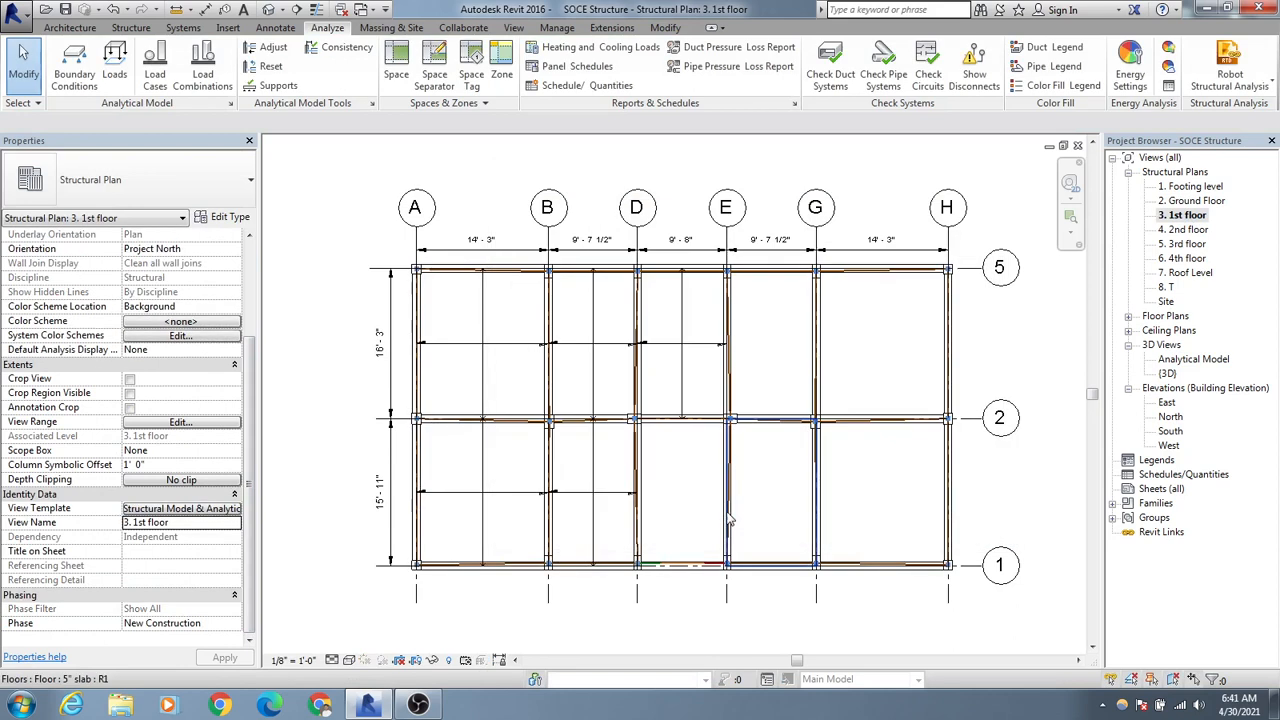
# - Start an area load on the 1st floor plan and choose a rectangular boundary for it
pyautogui.scroll(1, 660, 399)
pyautogui.scroll(1, 656, 399)
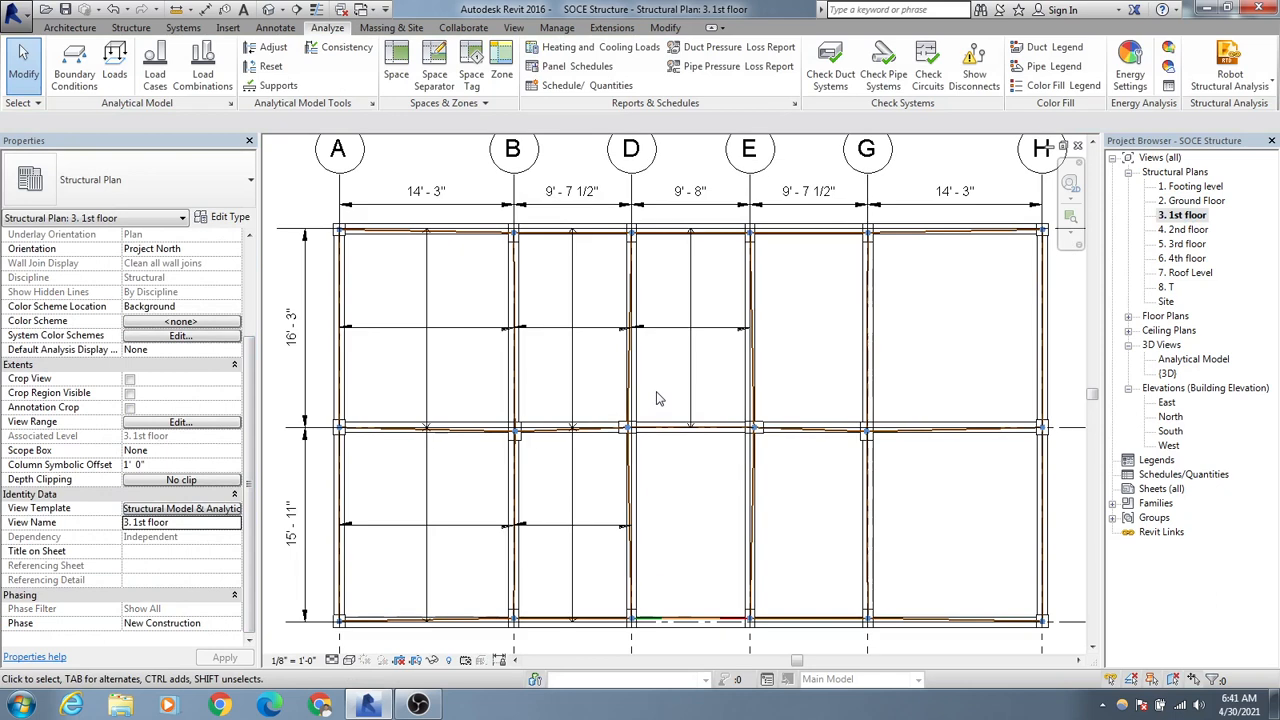
pyautogui.moveTo(668, 403); pyautogui.dragTo(656, 387, button='middle')
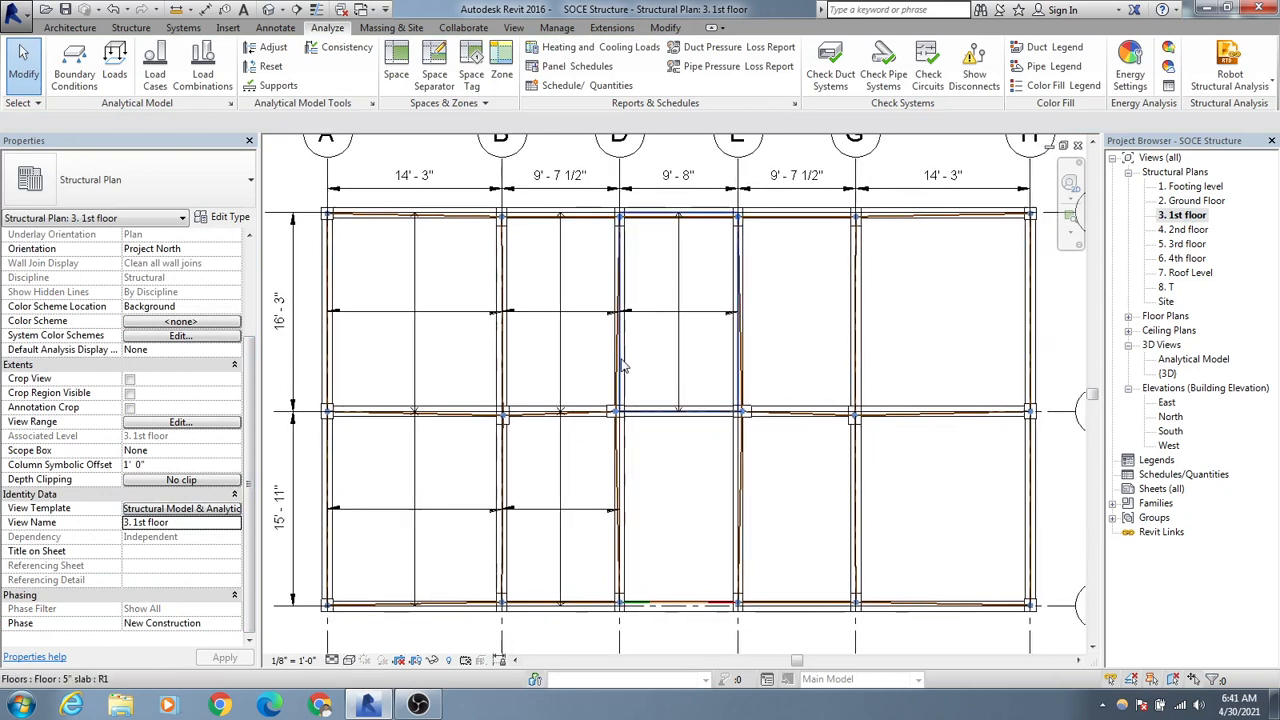
pyautogui.click(117, 62)
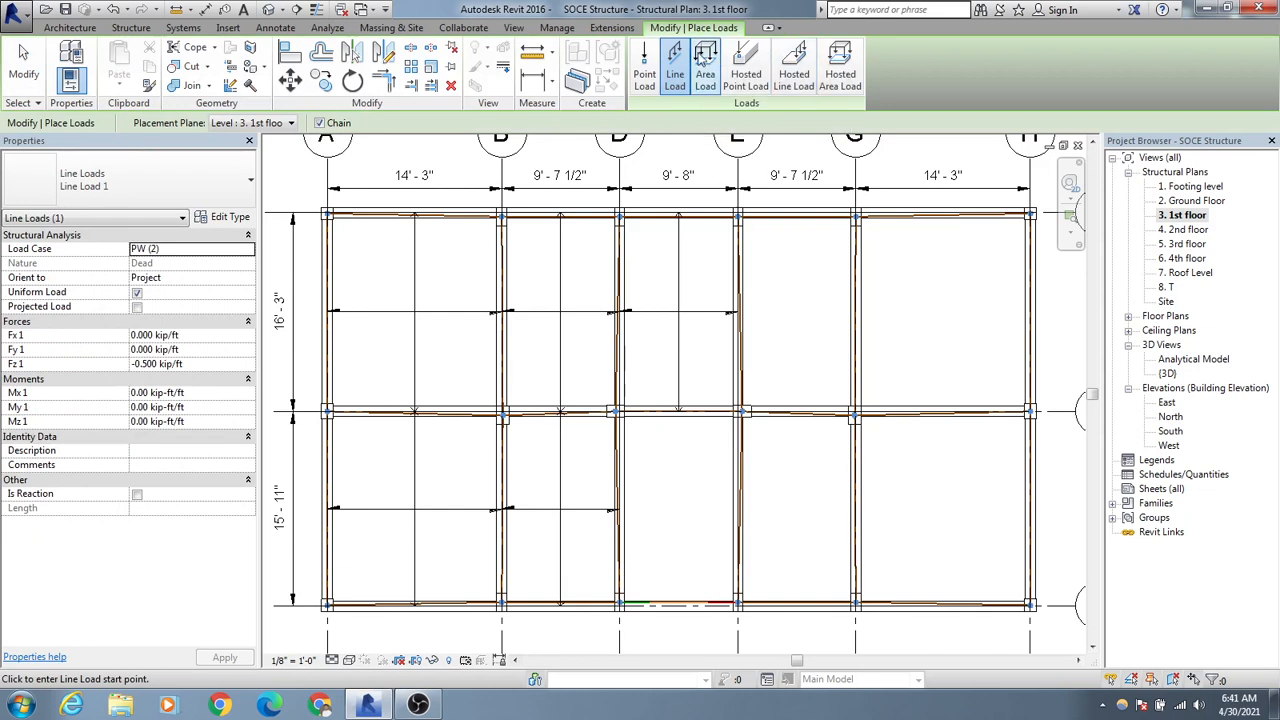
pyautogui.click(706, 62)
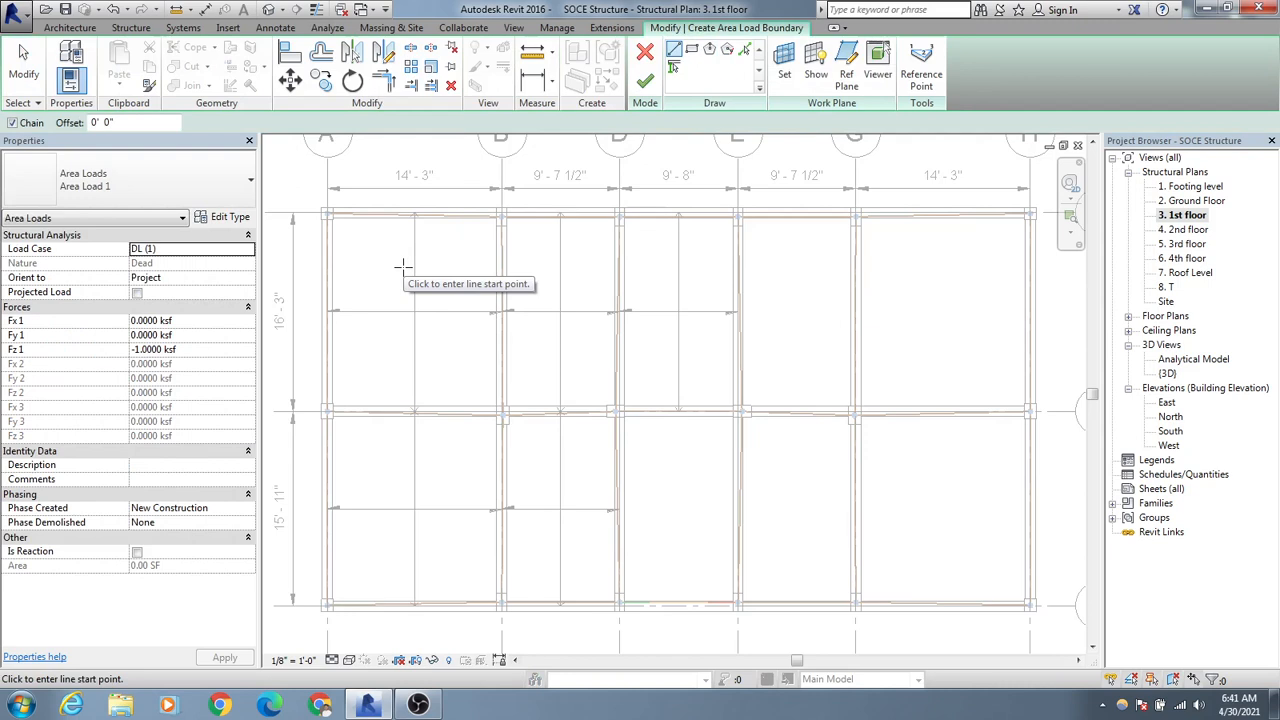
pyautogui.click(691, 52)
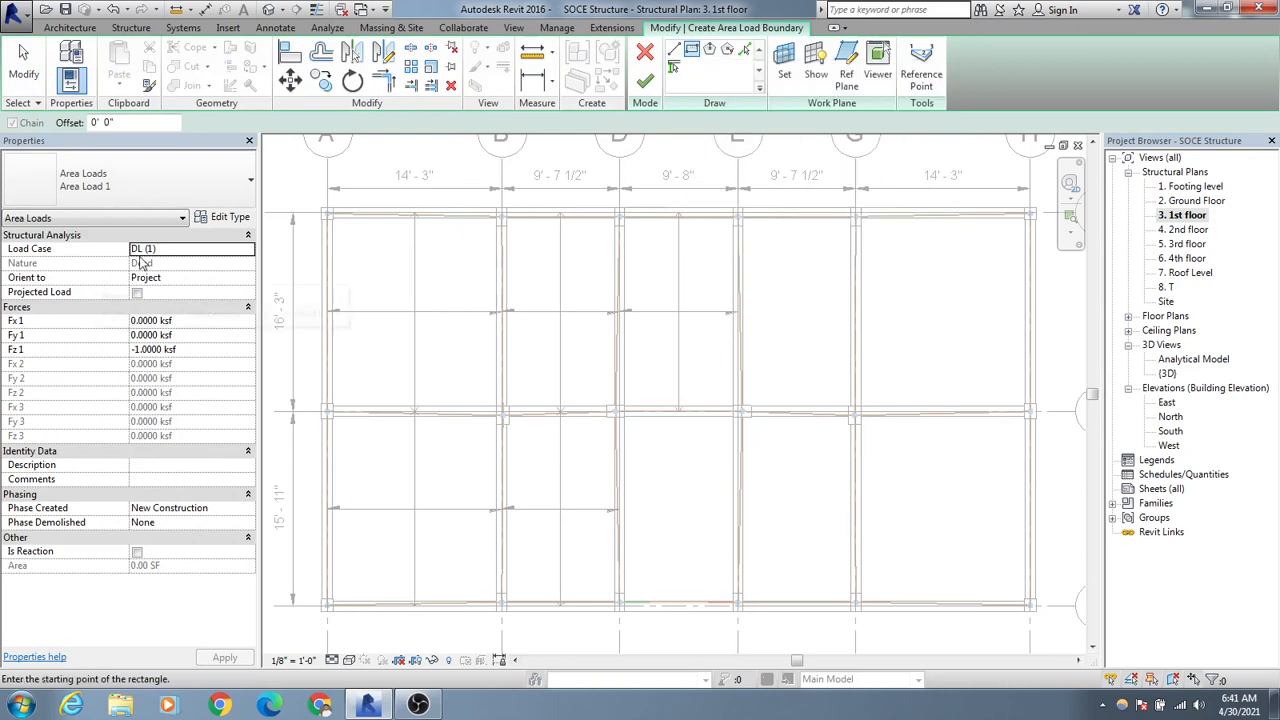
# - Assign the area load to load case FF (3) and edit its Fz 1 force
pyautogui.click(185, 253)
pyautogui.click(247, 249)
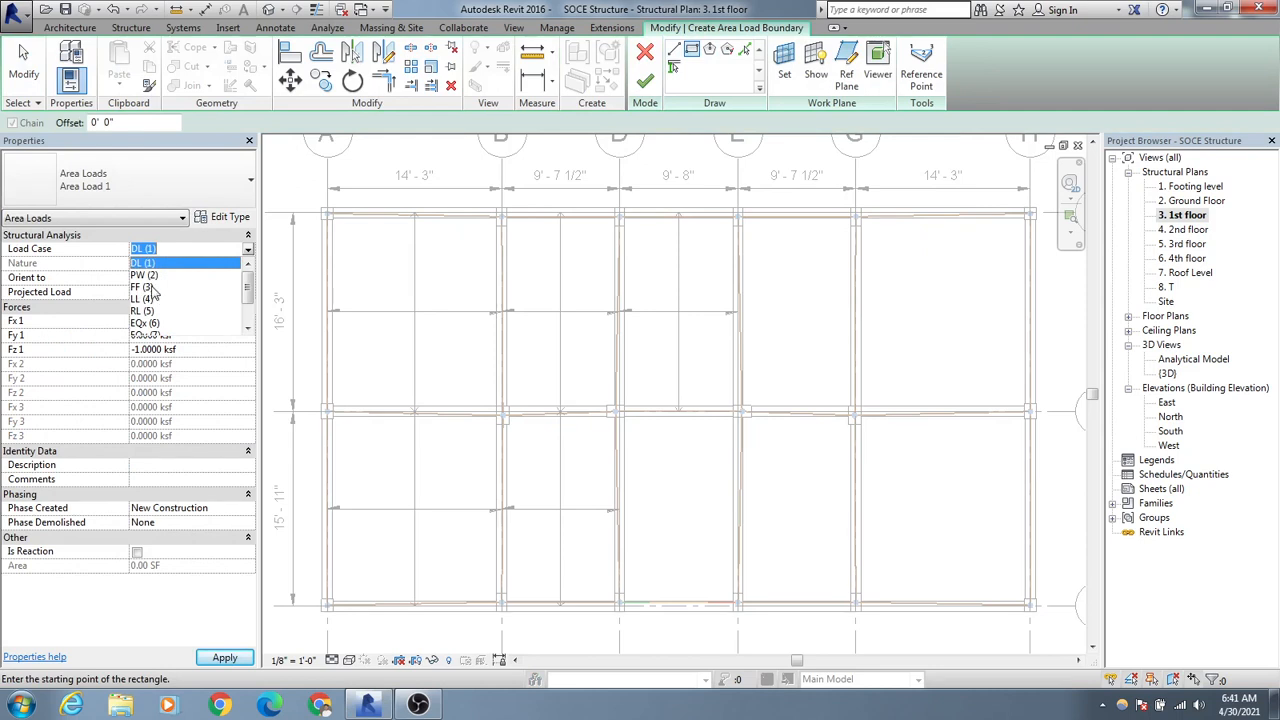
pyautogui.click(145, 287)
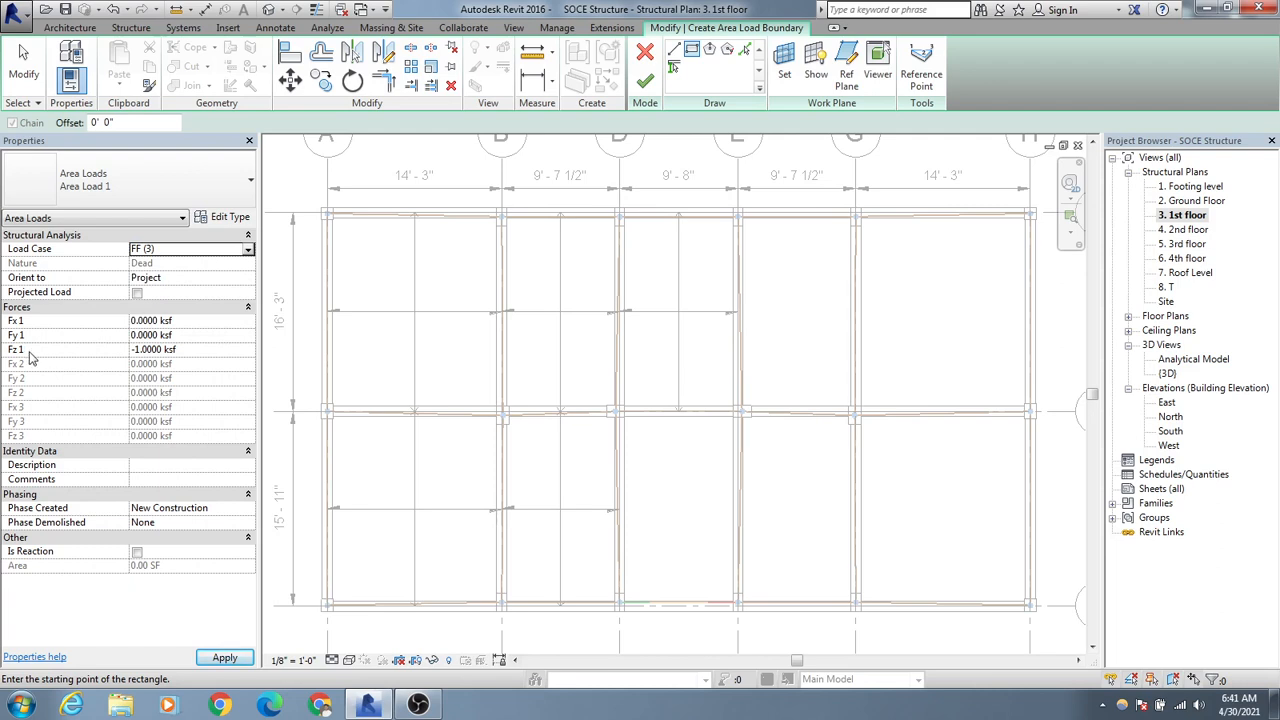
pyautogui.click(138, 349)
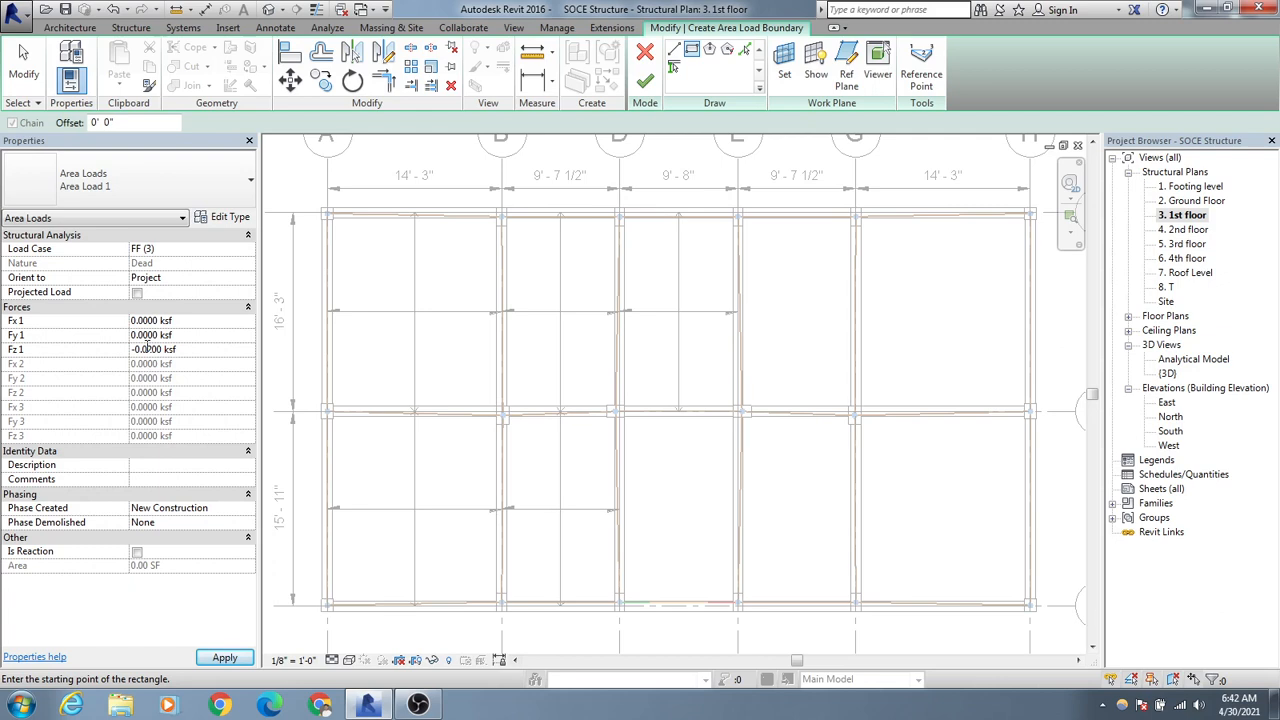
# - Set the Fz 1 force to -0.0250 ksf and create the rectangular area load over the bay between grids A–B and 5–2
pyautogui.write('5')
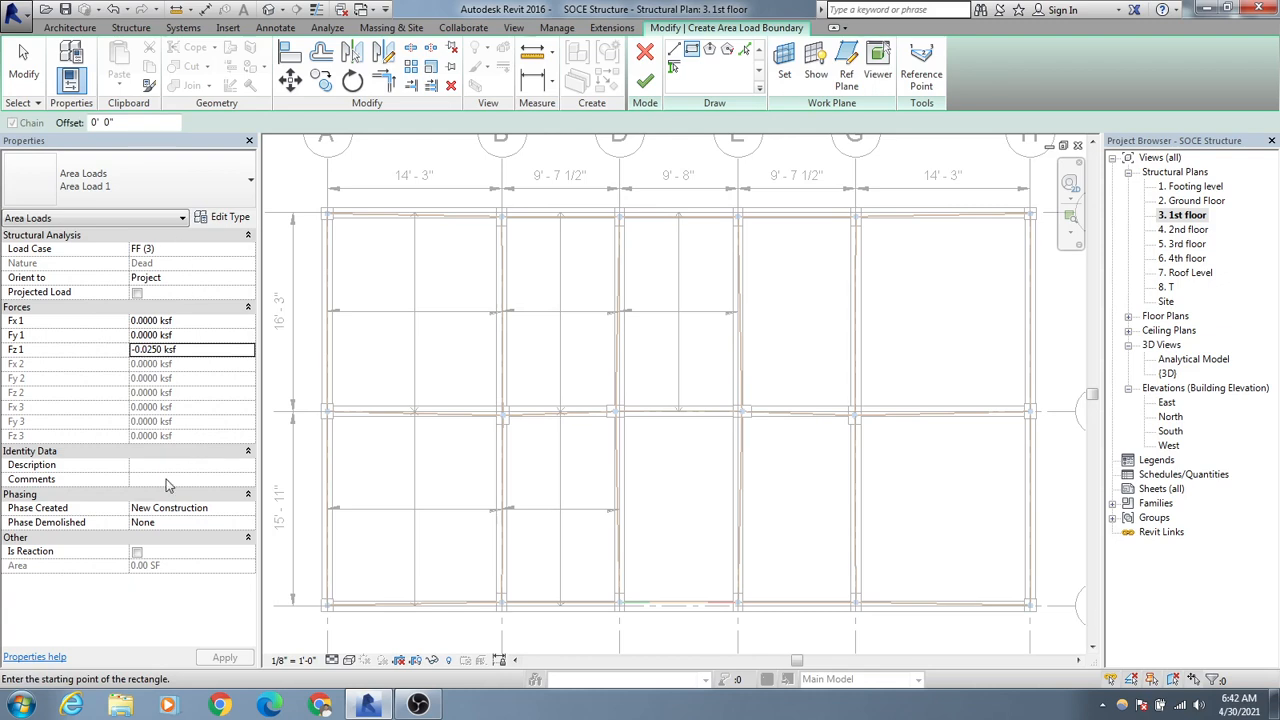
pyautogui.click(326, 217)
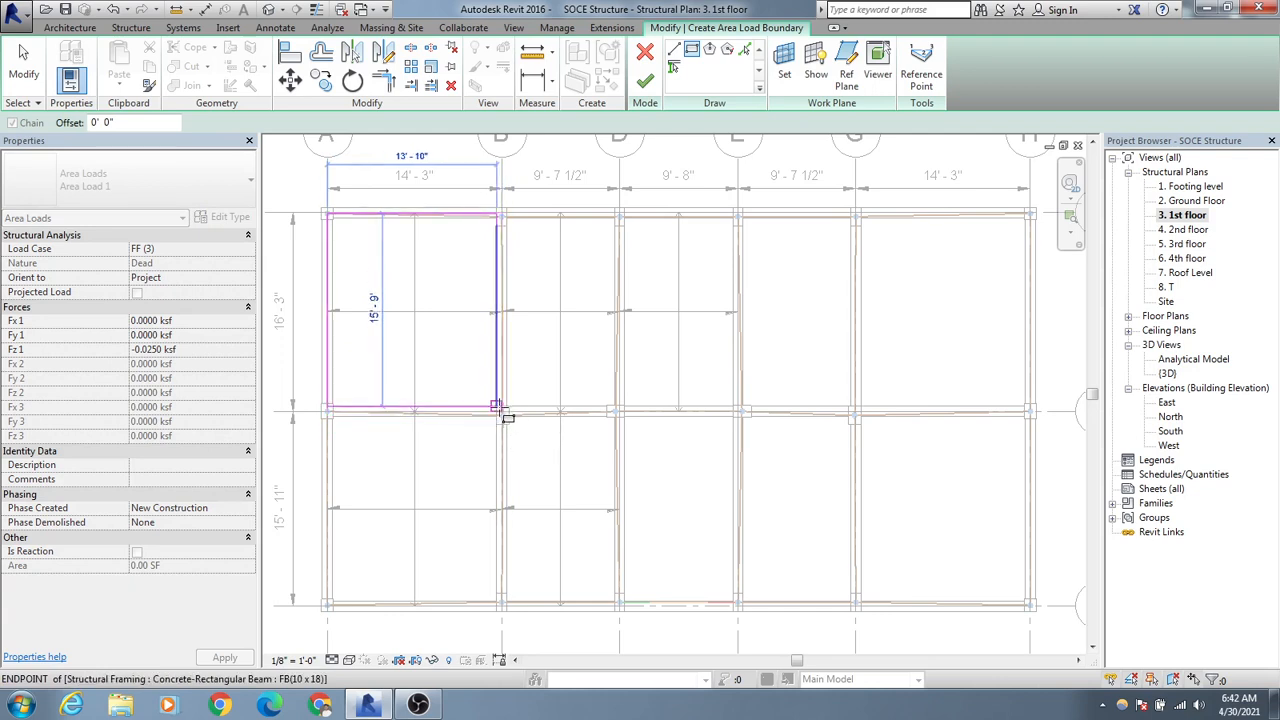
pyautogui.scroll(5, 506, 418)
pyautogui.scroll(2, 498, 438)
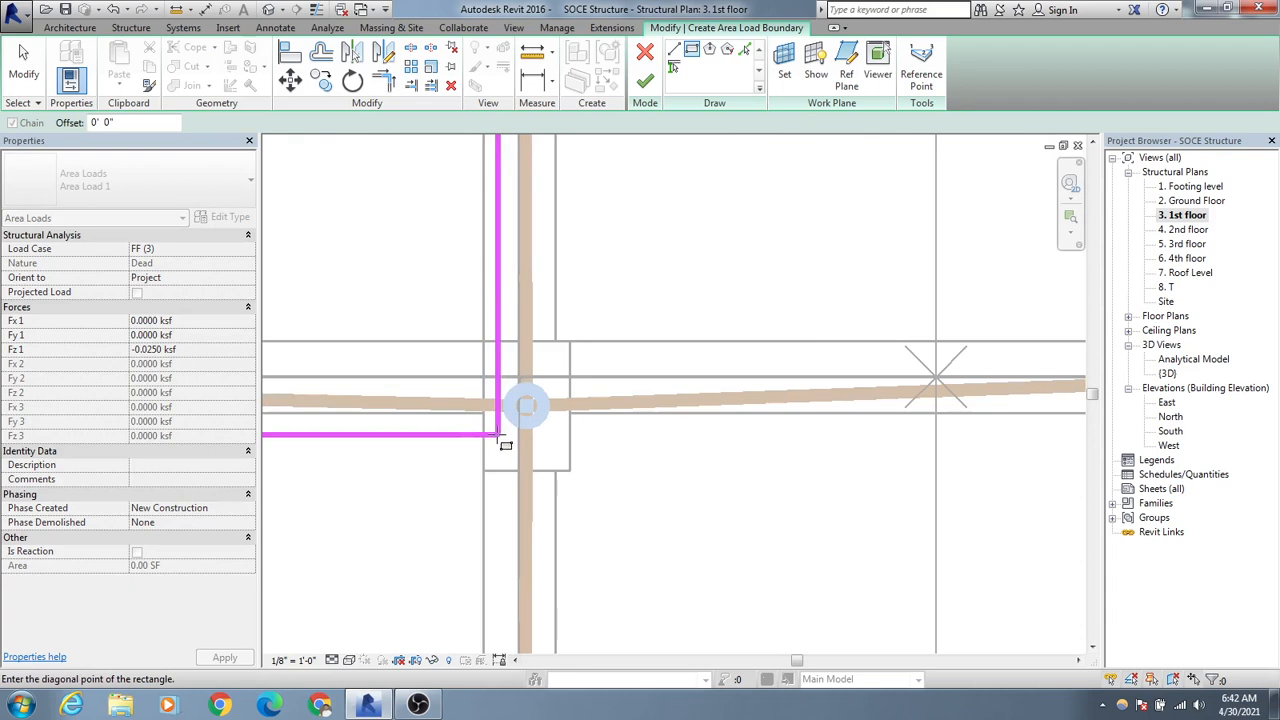
pyautogui.click(519, 378)
pyautogui.scroll(-4, 519, 378)
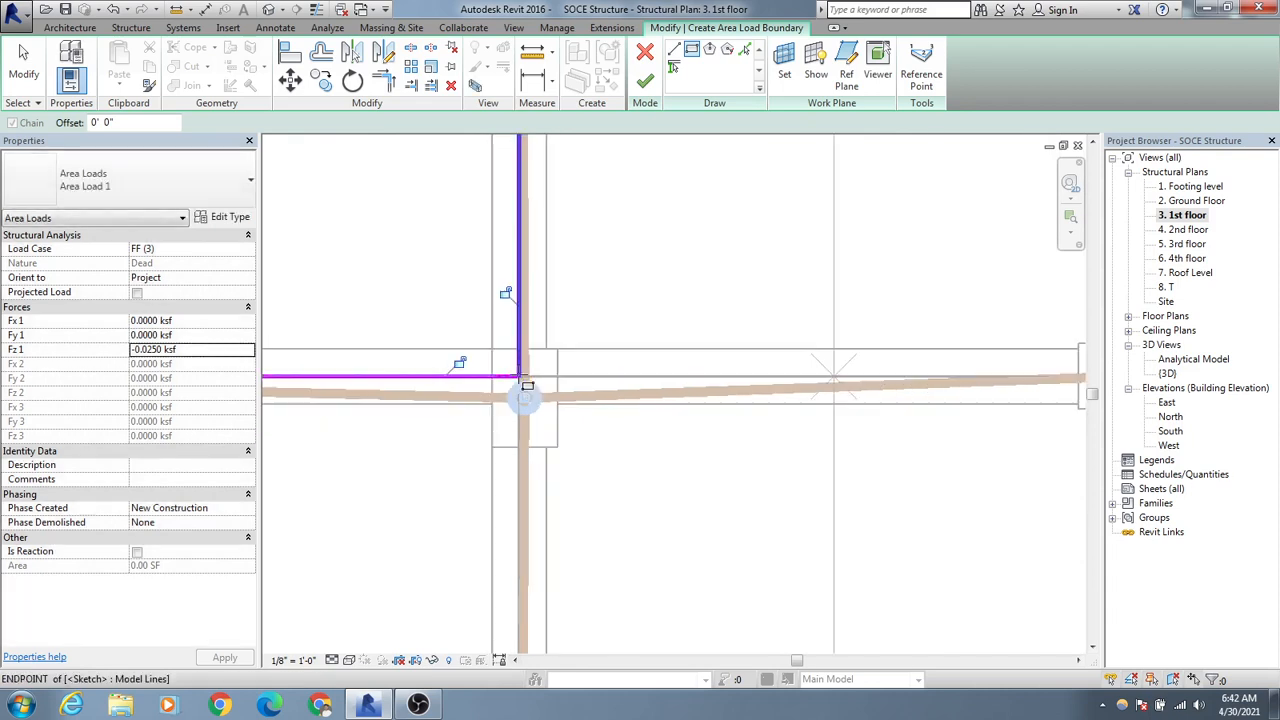
pyautogui.click(644, 81)
# - Start another FF (3) area load for the bay between grids B and D, and choose a rectangular boundary for it
pyautogui.moveTo(579, 326); pyautogui.dragTo(553, 393, button='middle')
pyautogui.scroll(-2, 540, 386)
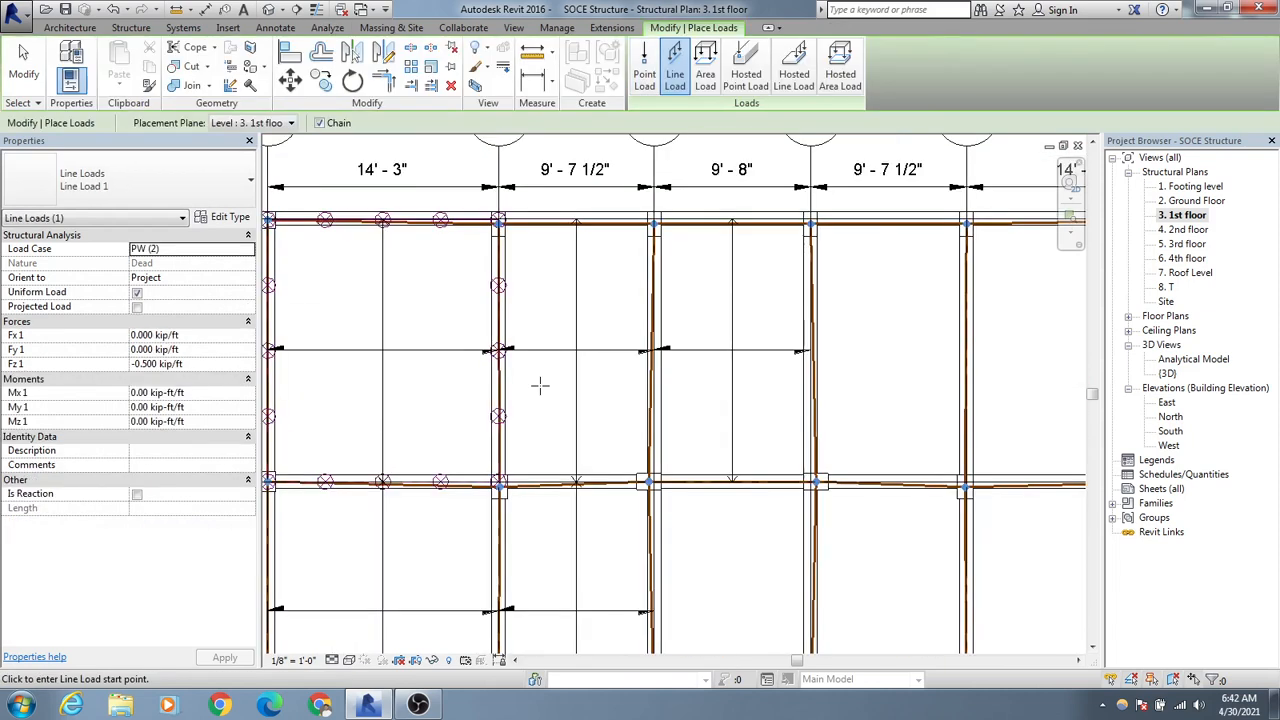
pyautogui.scroll(-1, 352, 299)
pyautogui.moveTo(373, 317); pyautogui.dragTo(381, 319, button='middle')
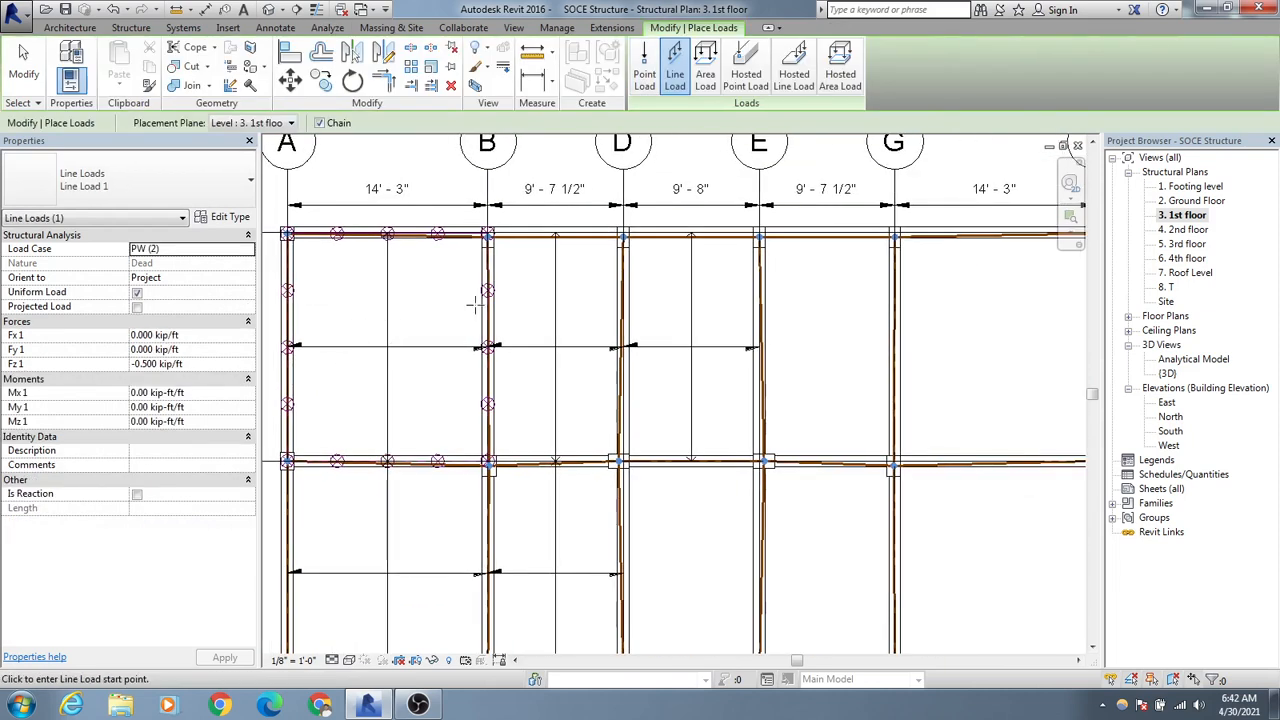
pyautogui.scroll(4, 474, 306)
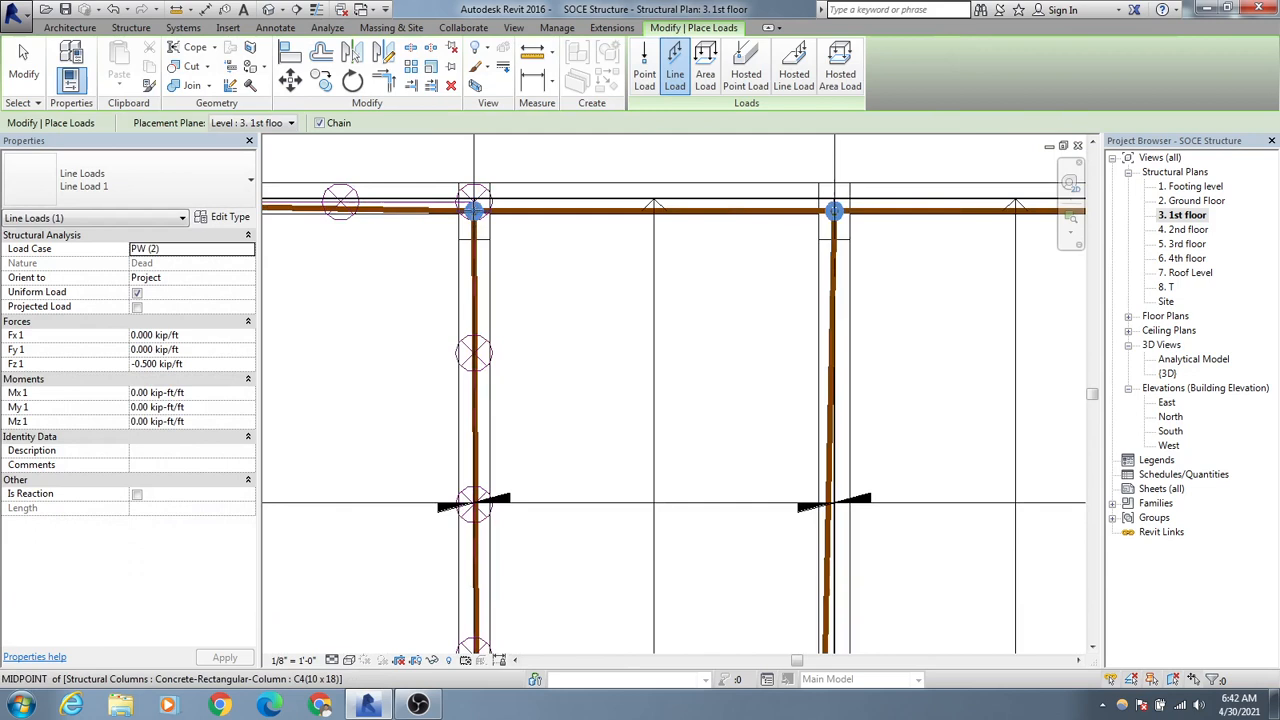
pyautogui.scroll(3, 474, 210)
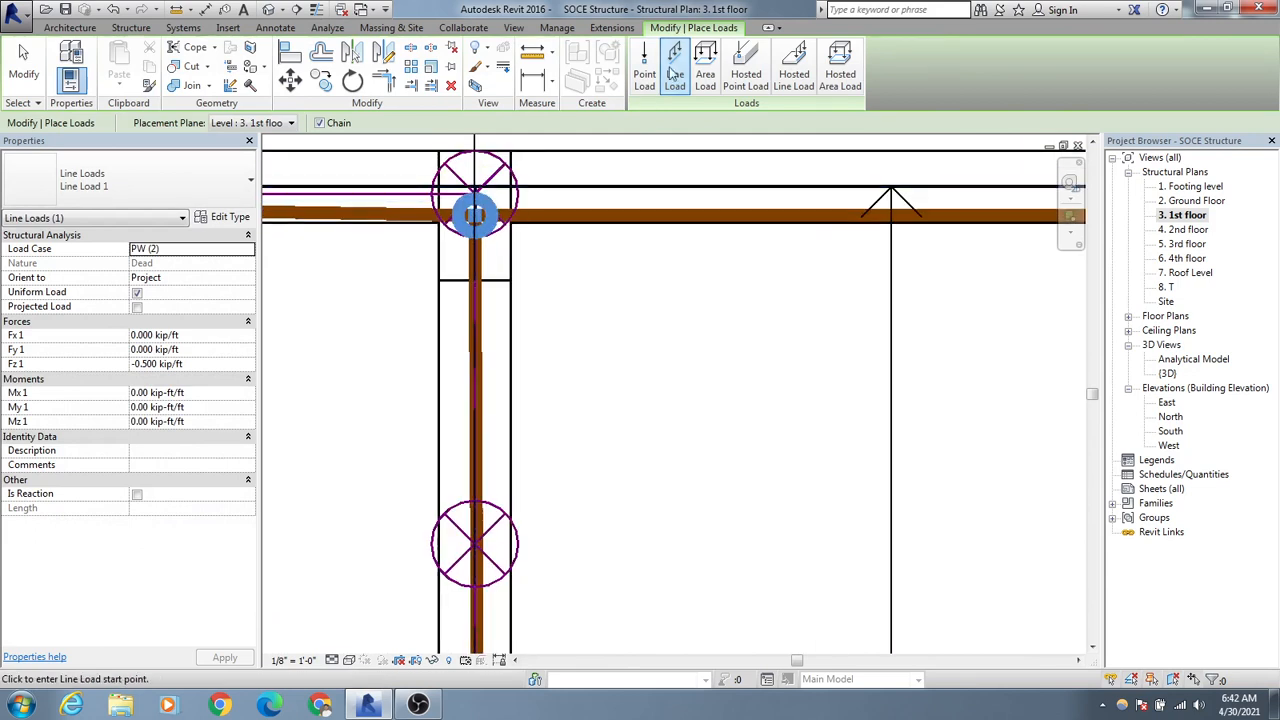
pyautogui.click(706, 70)
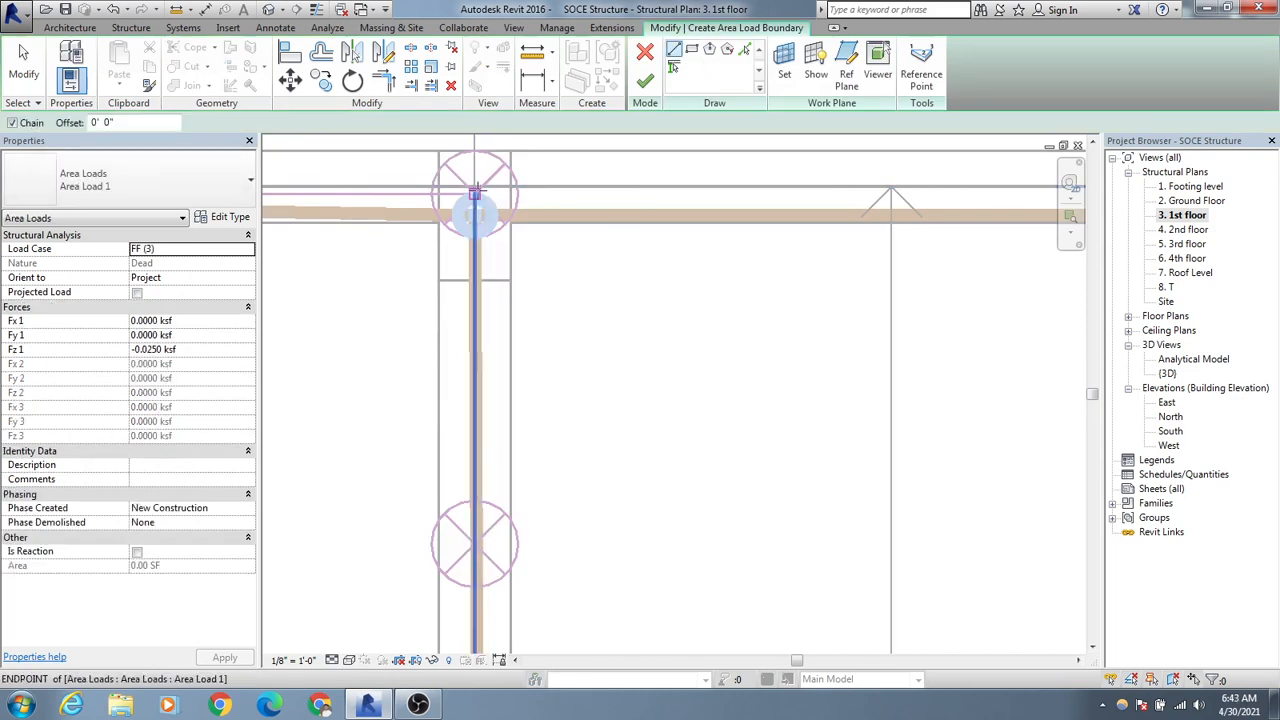
pyautogui.click(476, 185)
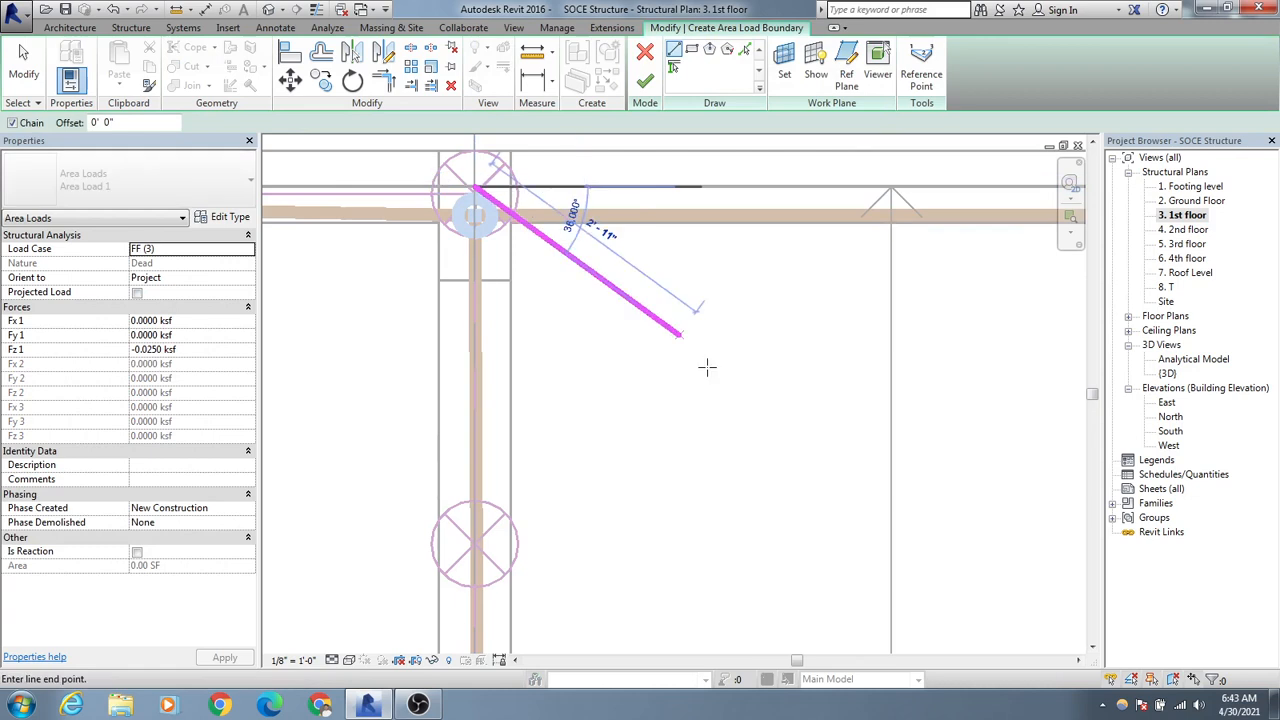
pyautogui.scroll(-1, 780, 420)
pyautogui.click(691, 50)
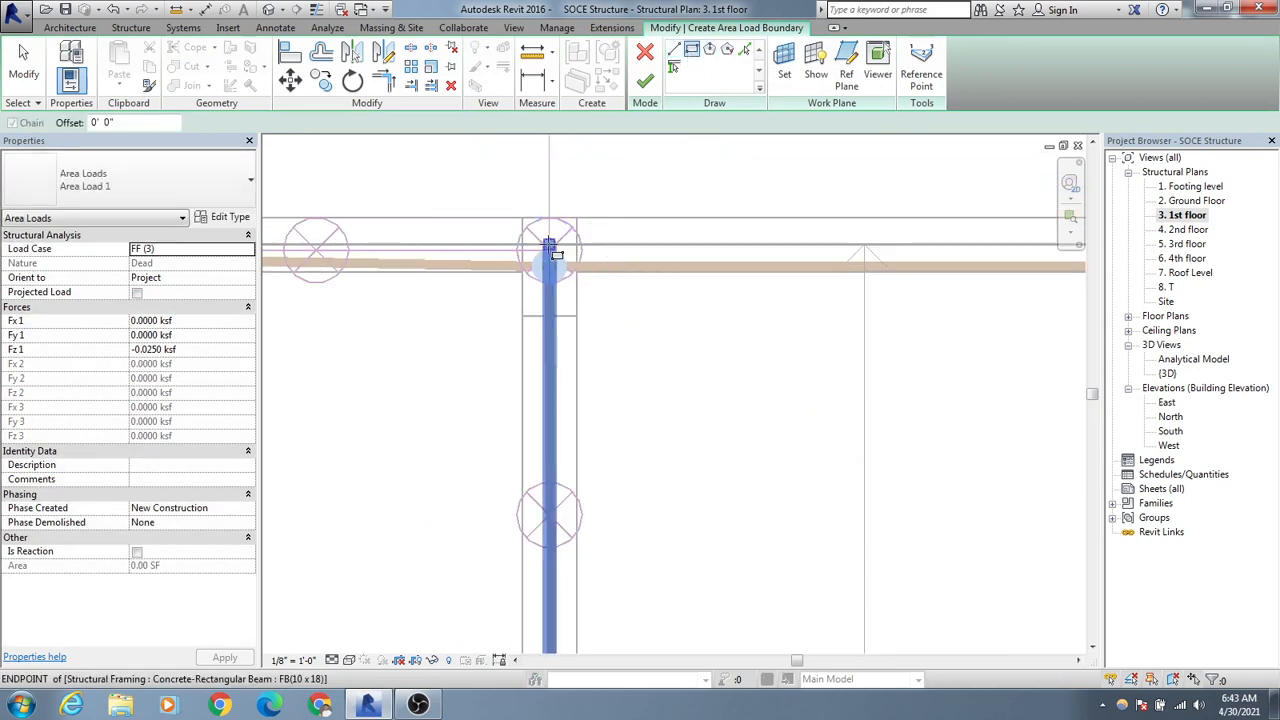
# - Sketch the rectangular boundary over the bay between grids B–D and 5–2, snapping to its corner columns, and finish the area load
pyautogui.click(548, 250)
pyautogui.scroll(1, 696, 343)
pyautogui.scroll(-1, 763, 401)
pyautogui.moveTo(762, 414); pyautogui.dragTo(534, 283, button='middle')
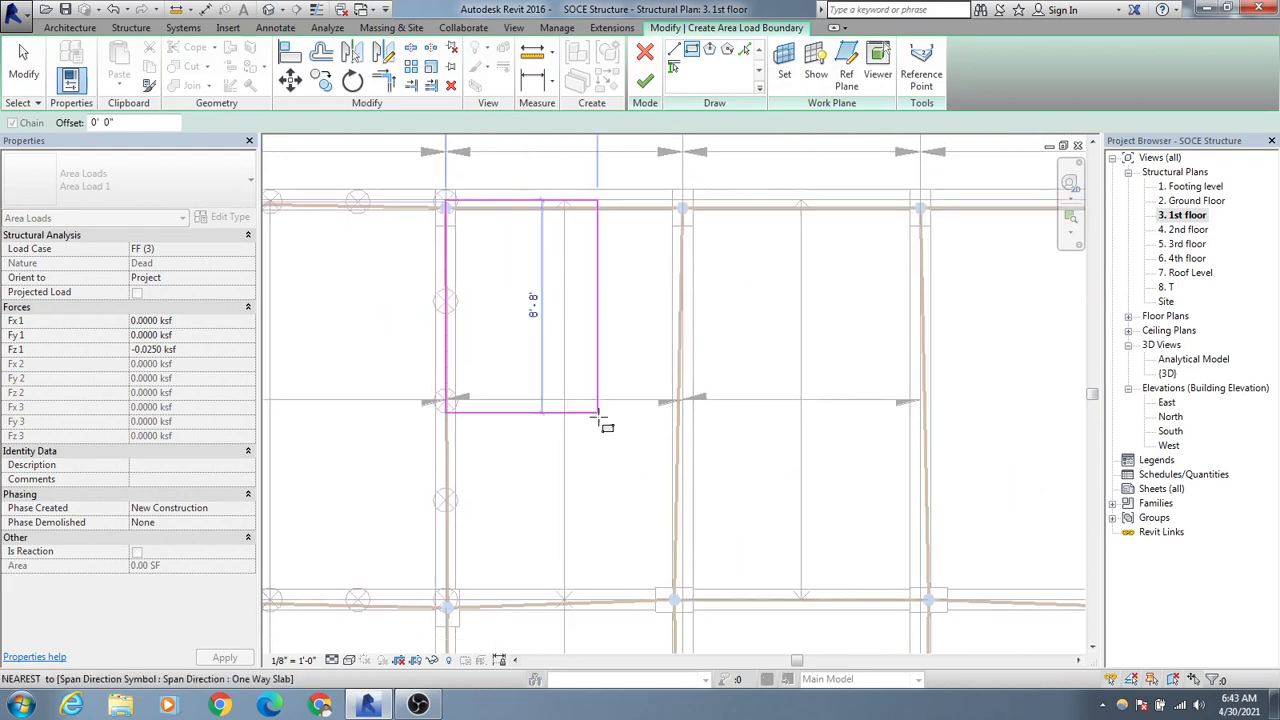
pyautogui.scroll(1, 683, 576)
pyautogui.scroll(1, 669, 620)
pyautogui.moveTo(601, 538); pyautogui.dragTo(711, 400, button='middle')
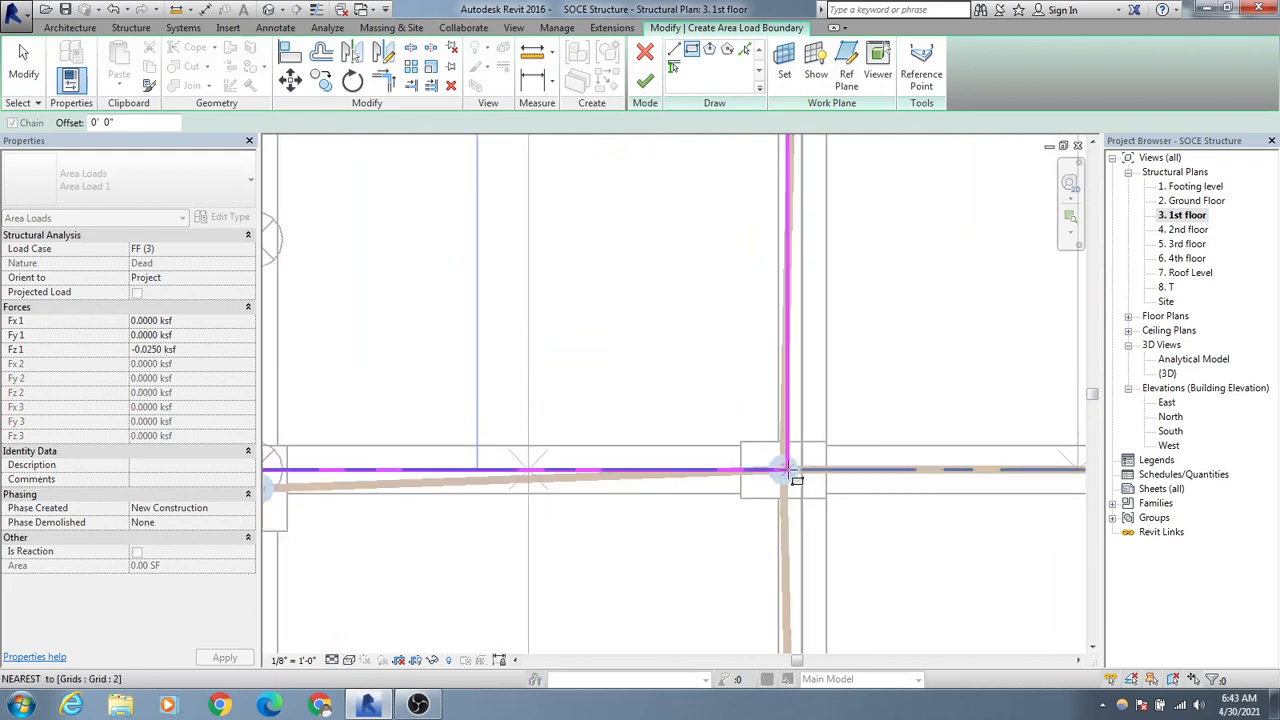
pyautogui.click(786, 470)
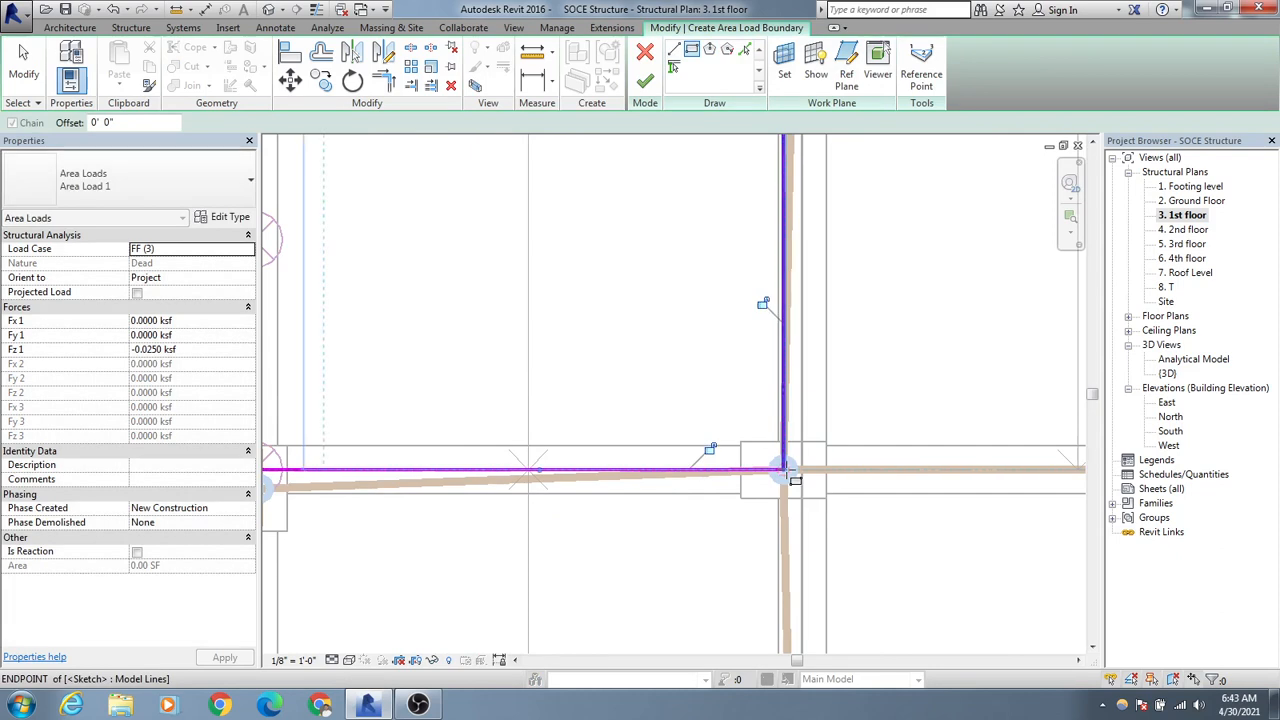
pyautogui.scroll(-2, 786, 470)
pyautogui.moveTo(707, 383)
pyautogui.mouseDown(button='middle')
pyautogui.moveTo(667, 463)
pyautogui.moveTo(580, 423)
pyautogui.mouseUp(button='middle')
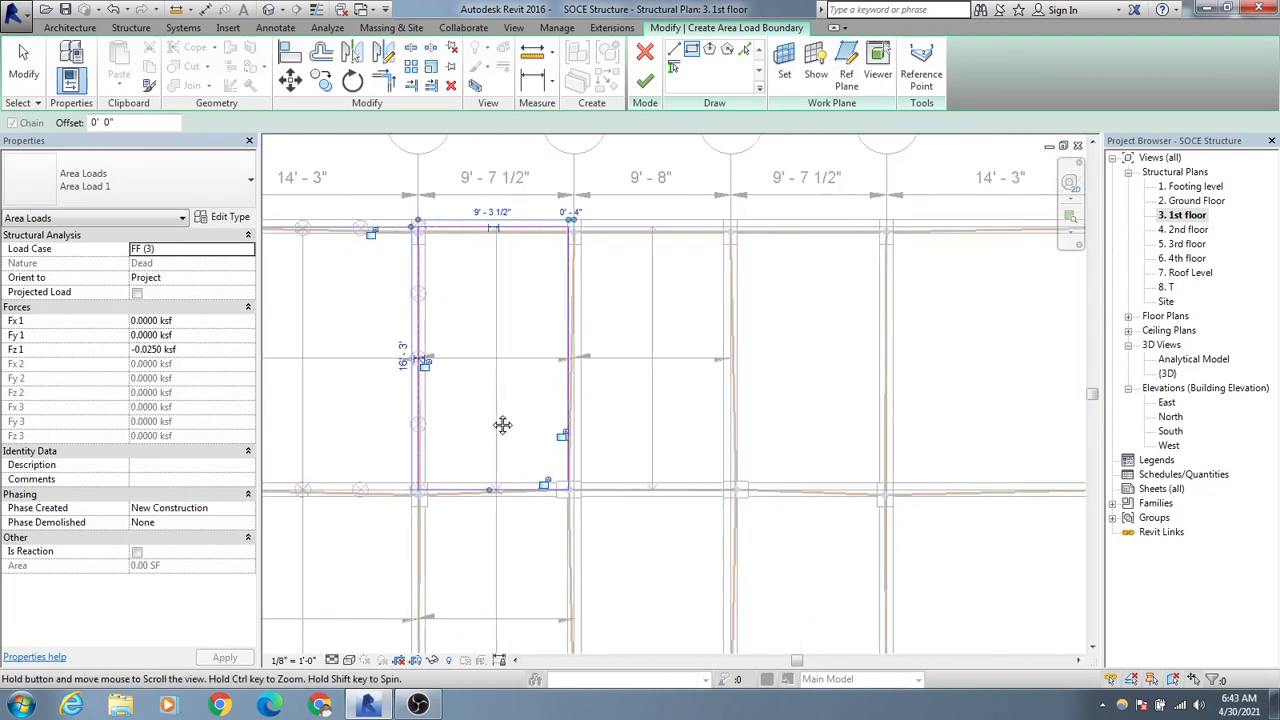
pyautogui.click(647, 81)
pyautogui.click(675, 72)
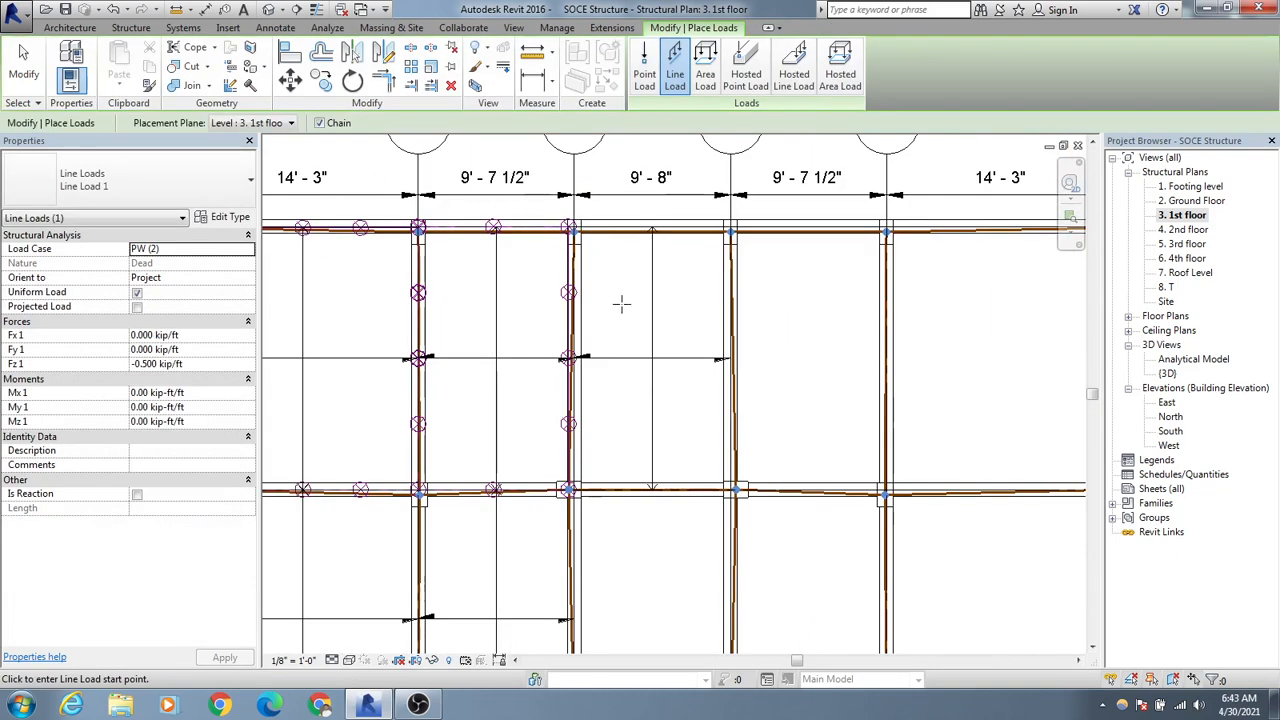
# - Repeat the Area Load command for the bay between grids D and E, using a rectangular boundary
pyautogui.rightClick(620, 300)
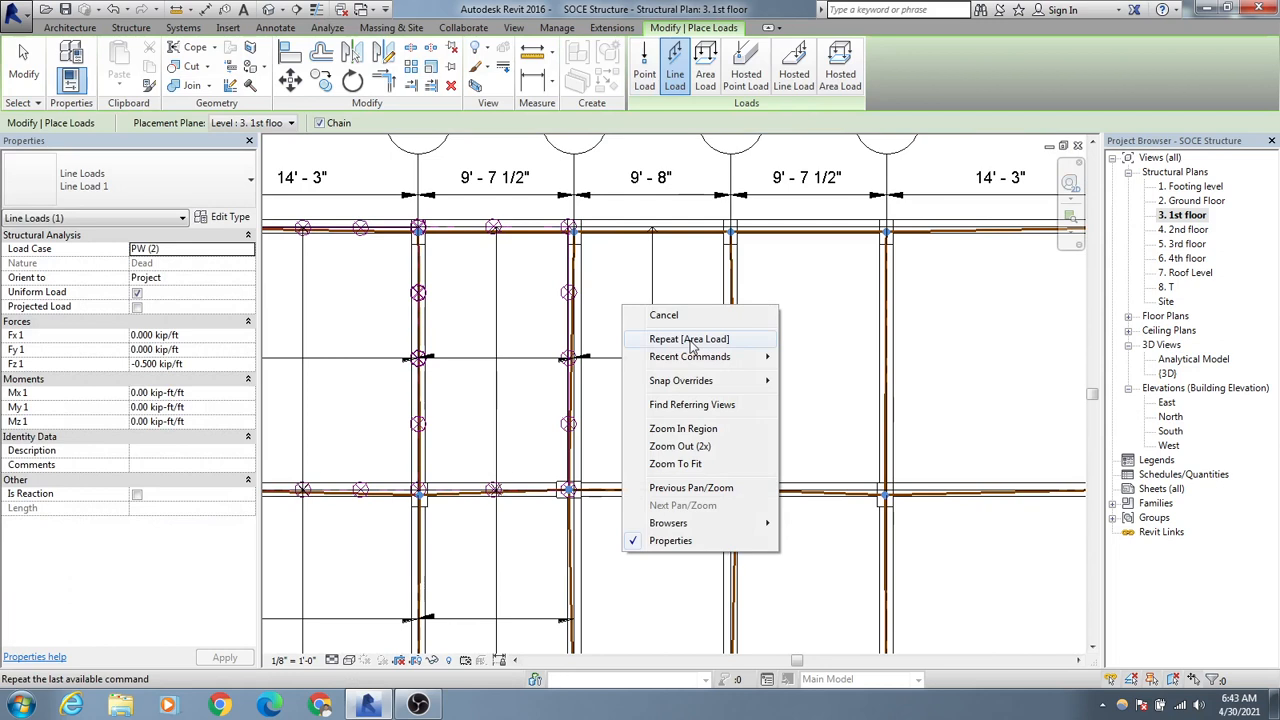
pyautogui.click(689, 340)
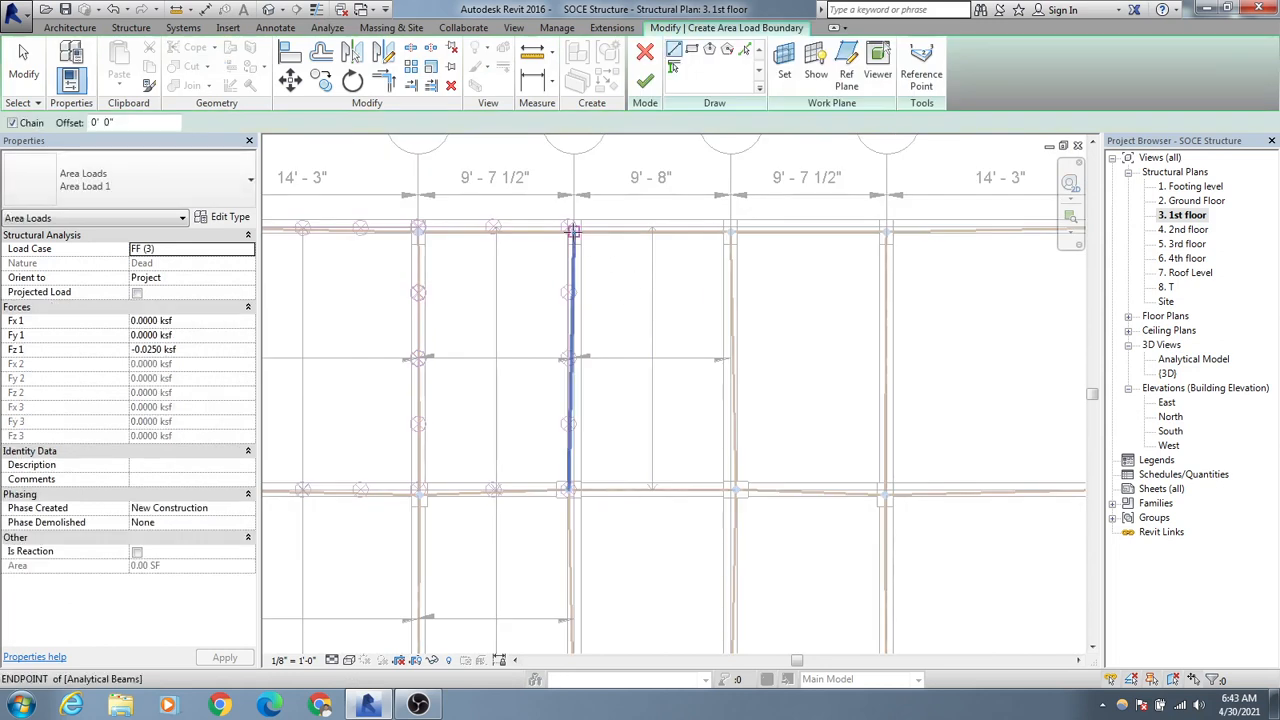
pyautogui.scroll(5, 572, 231)
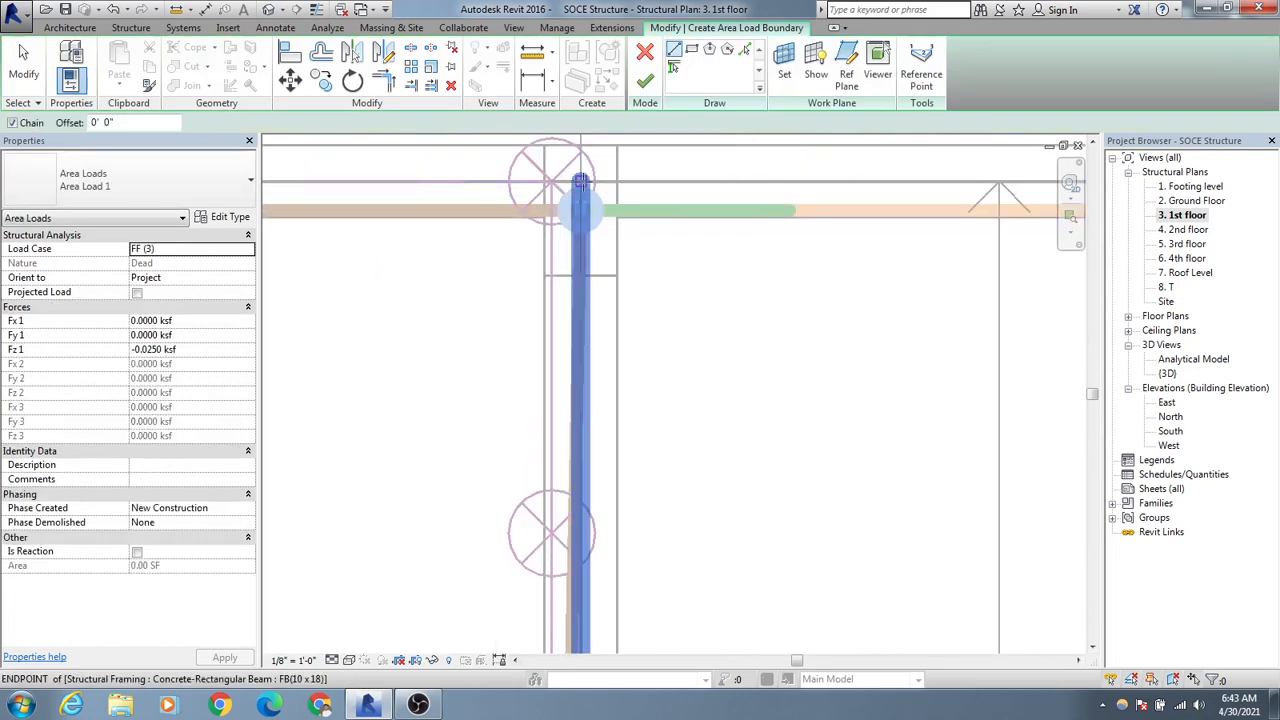
pyautogui.click(582, 181)
pyautogui.scroll(-5, 629, 276)
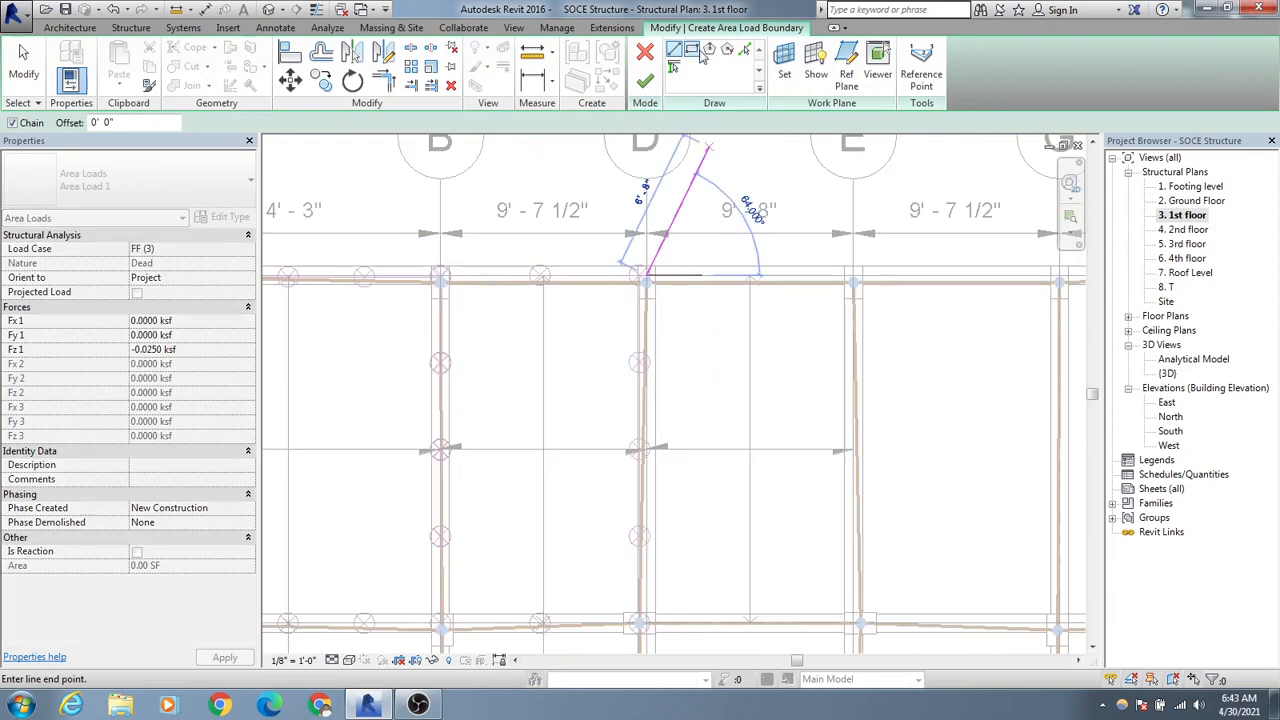
pyautogui.click(692, 50)
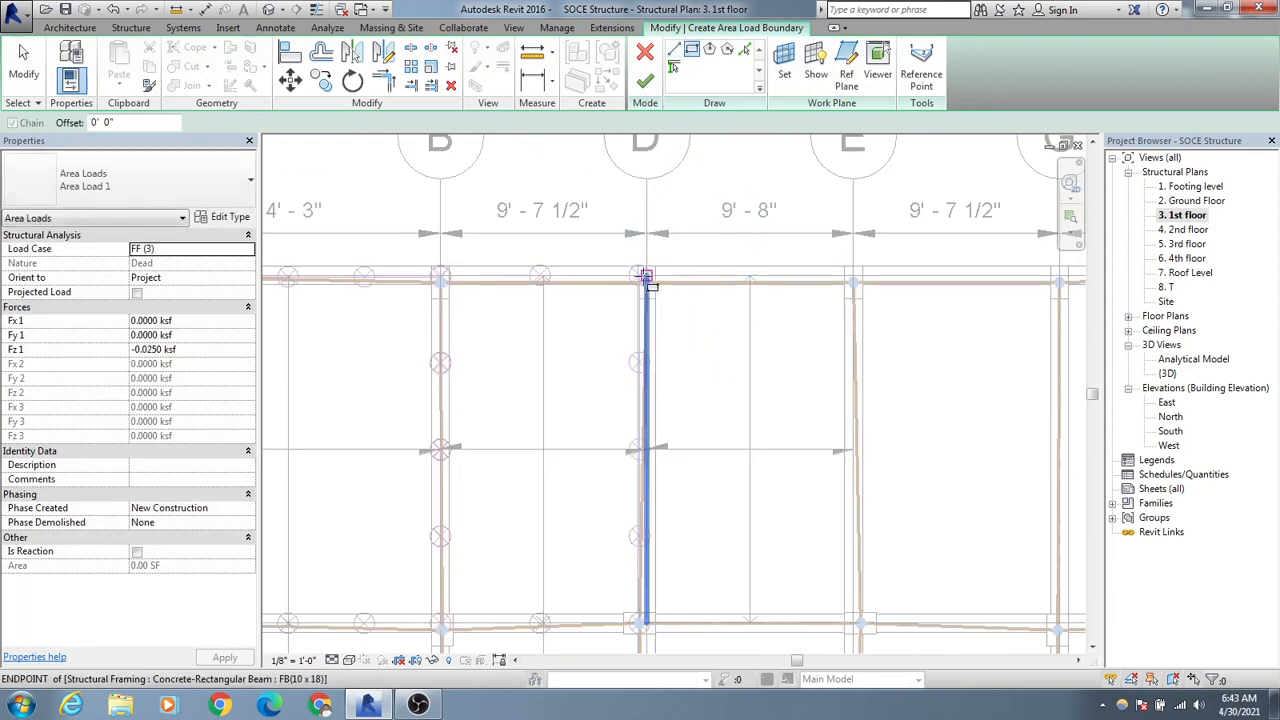
# - Sketch the rectangular boundary over the bay between grids D–E and 5–2, and finish the area load
pyautogui.scroll(2, 641, 277)
pyautogui.scroll(2, 645, 275)
pyautogui.scroll(-5, 655, 300)
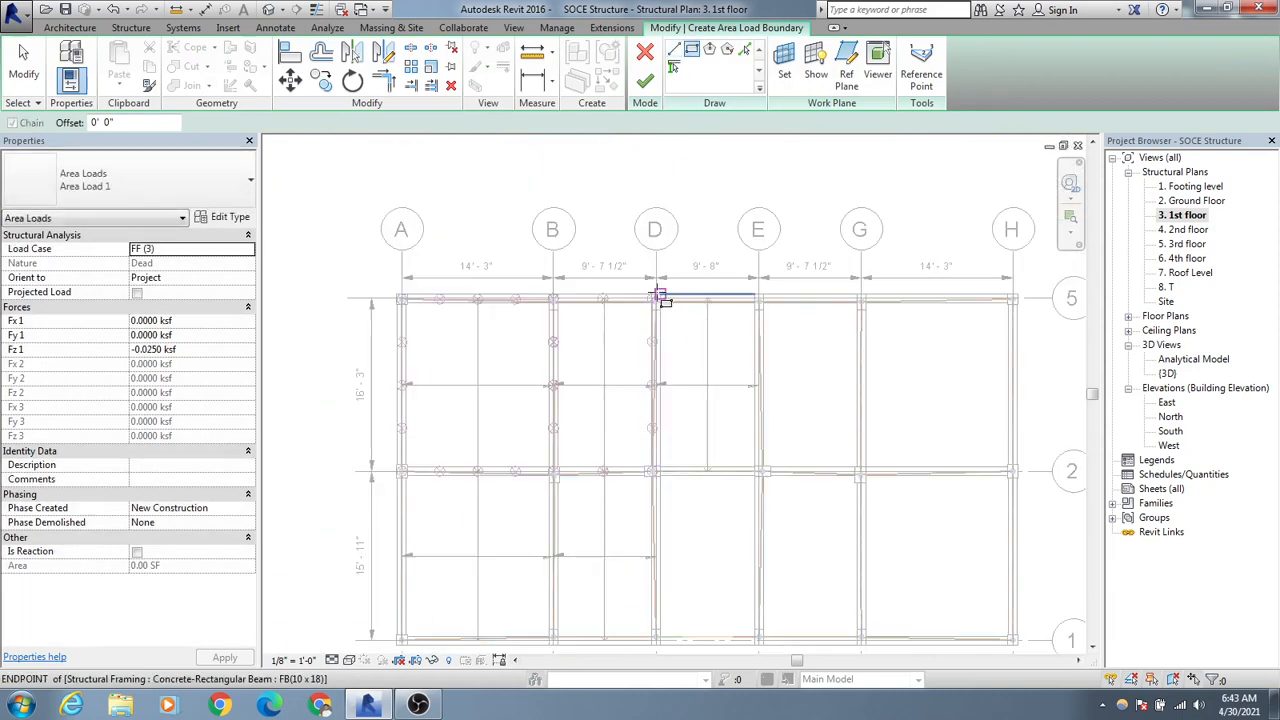
pyautogui.scroll(2, 655, 305)
pyautogui.scroll(1, 655, 312)
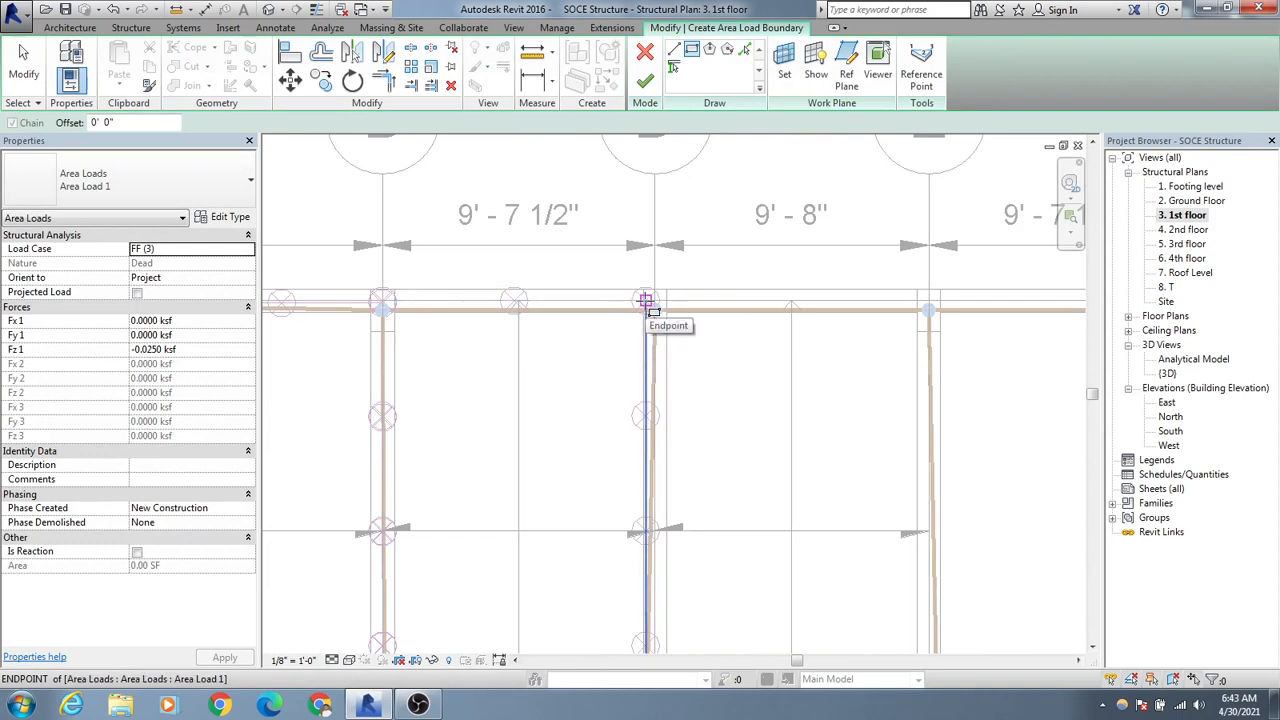
pyautogui.click(652, 309)
pyautogui.moveTo(866, 546); pyautogui.dragTo(712, 258, button='middle')
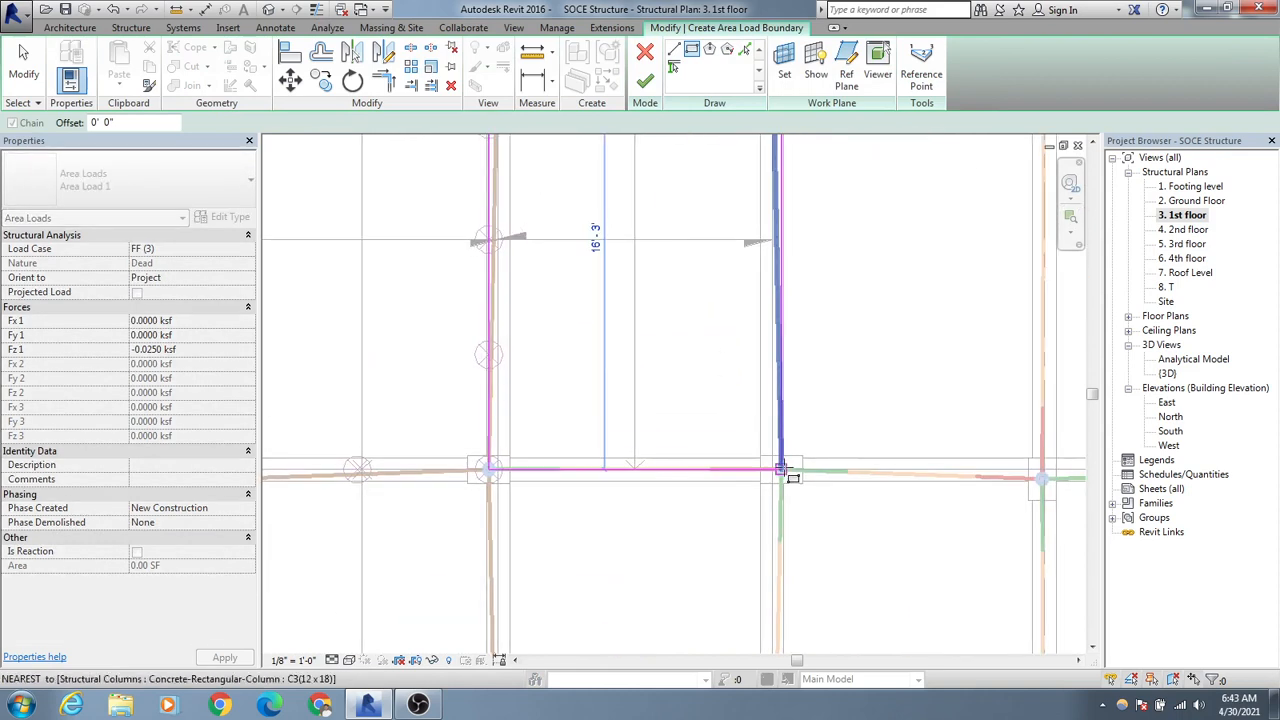
pyautogui.click(781, 469)
pyautogui.scroll(-3, 780, 465)
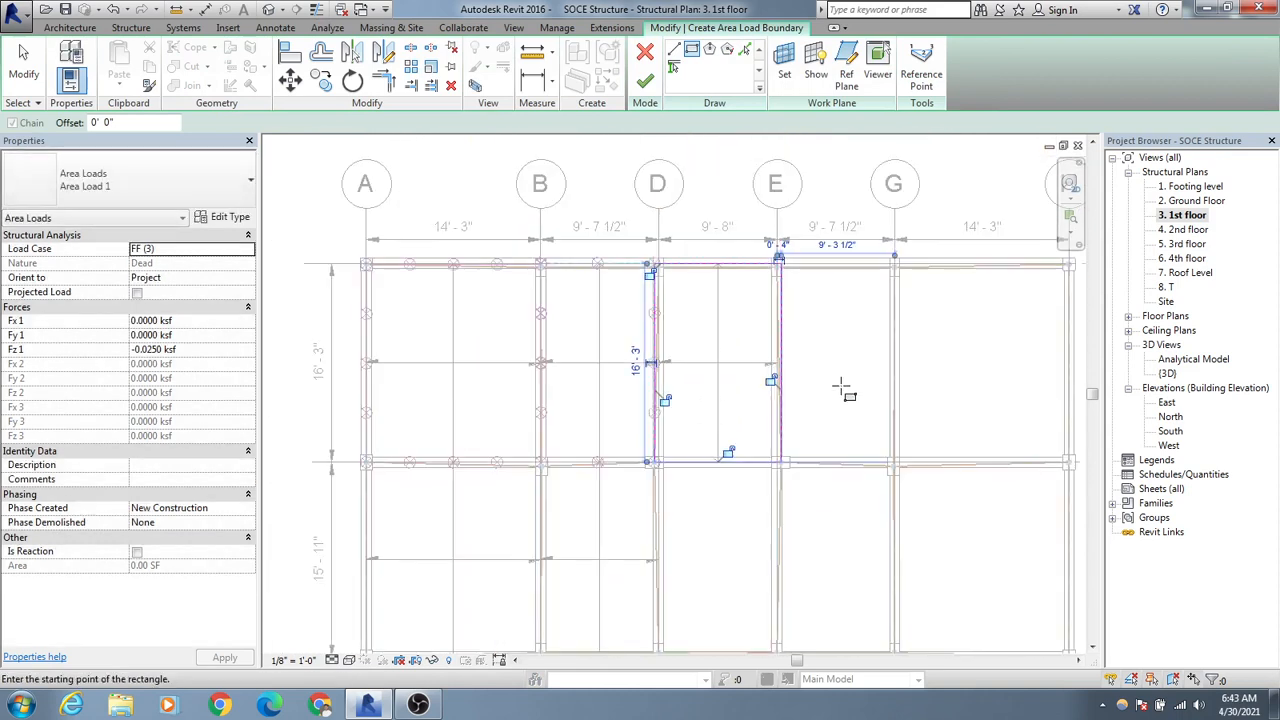
pyautogui.moveTo(851, 349); pyautogui.dragTo(820, 361, button='middle')
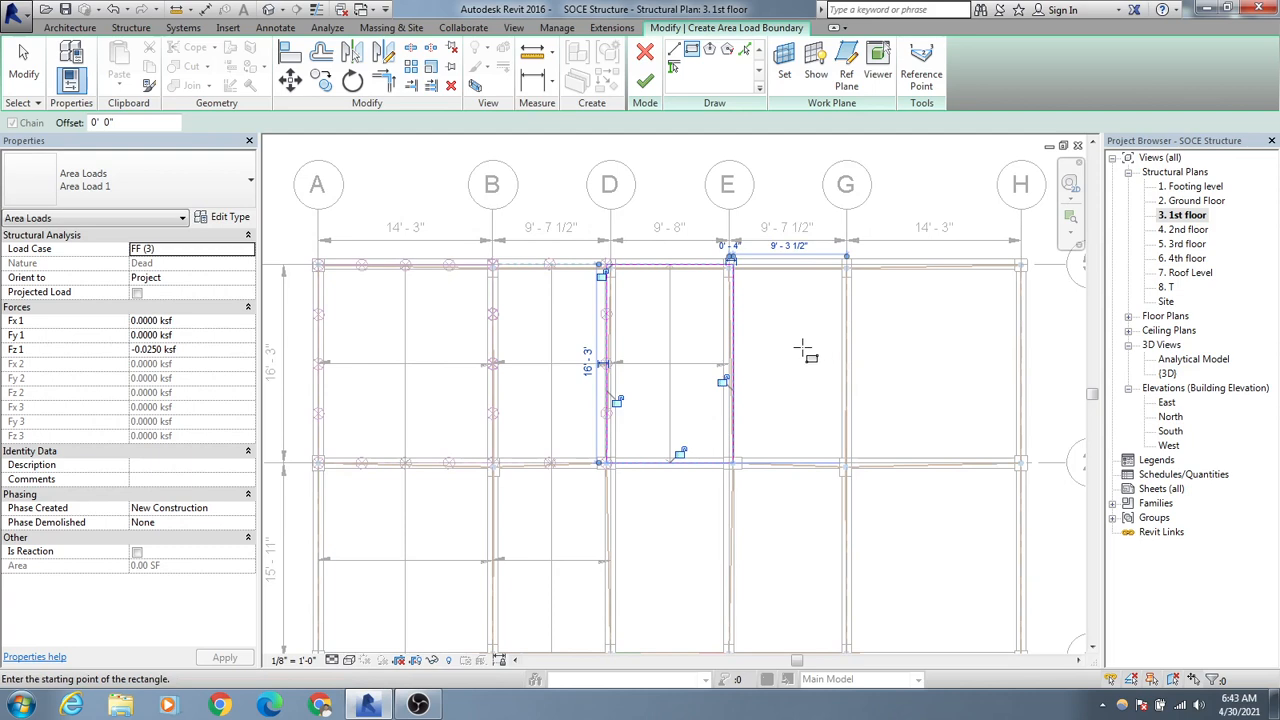
pyautogui.click(645, 78)
pyautogui.click(675, 75)
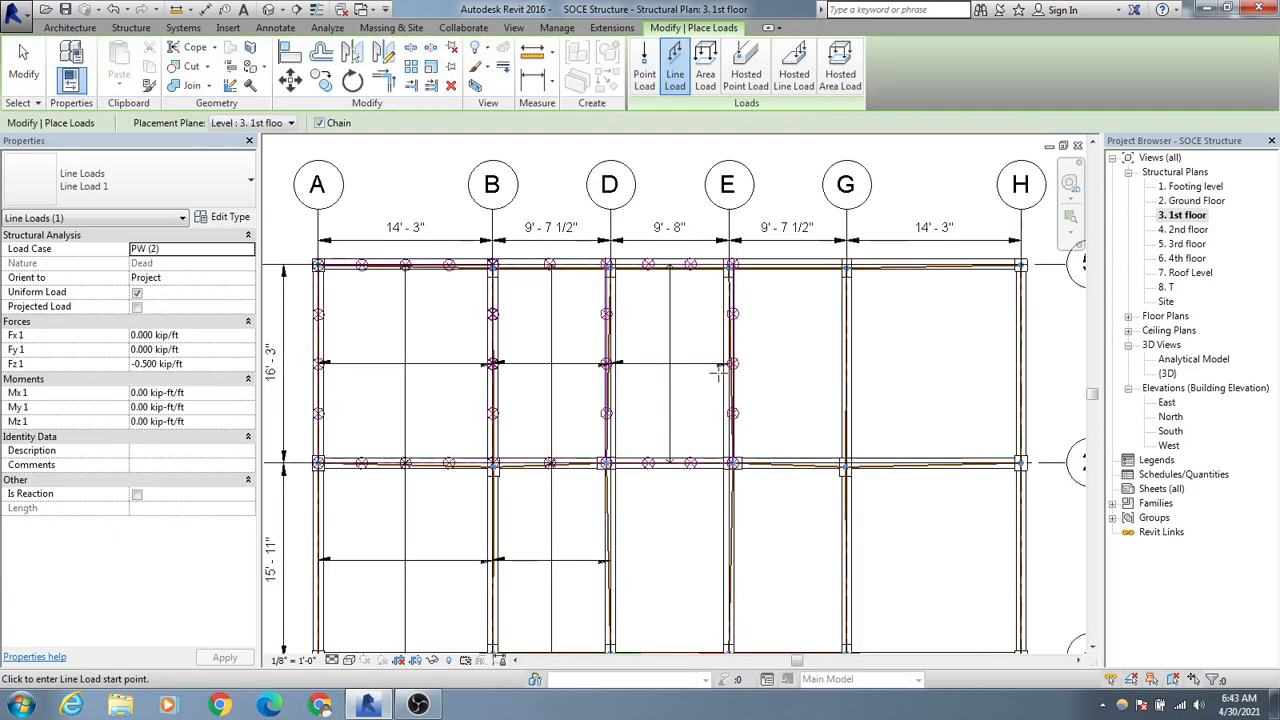
# - Change the load case of the new line loads to LL (4)
pyautogui.moveTo(766, 422); pyautogui.dragTo(750, 346, button='middle')
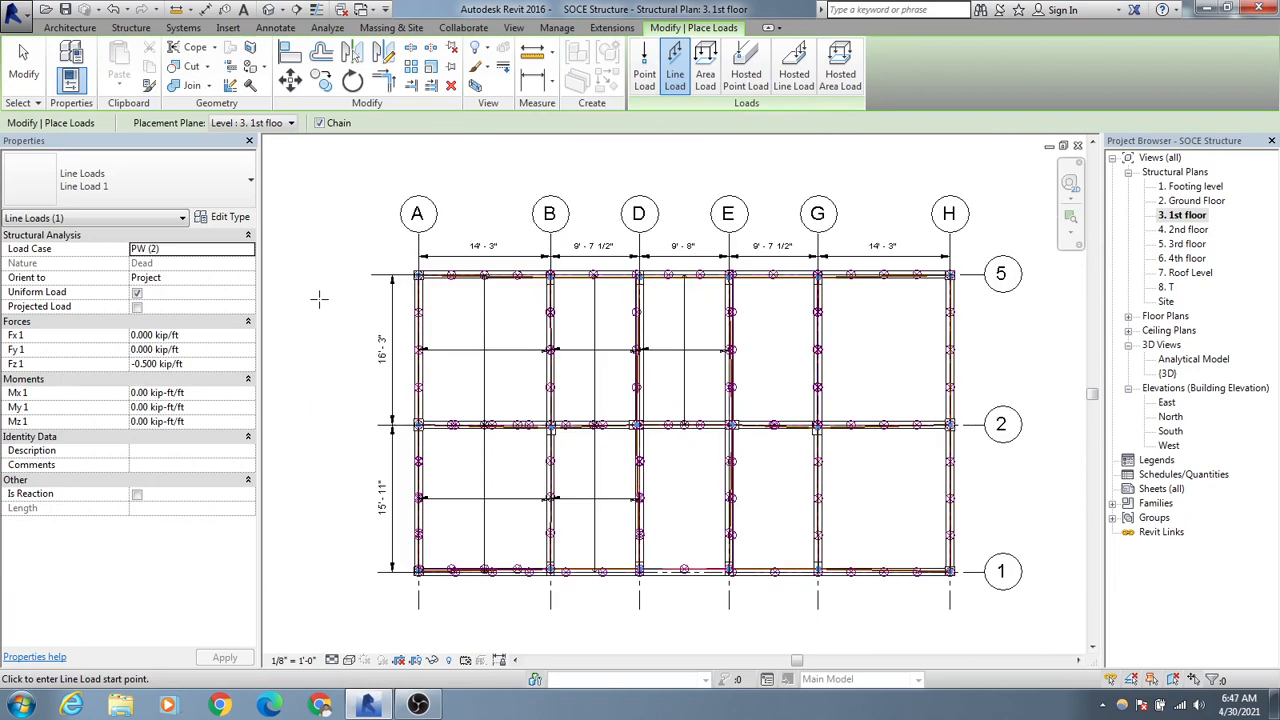
pyautogui.moveTo(859, 479); pyautogui.dragTo(865, 470, button='middle')
pyautogui.moveTo(780, 488)
pyautogui.mouseDown(button='middle')
pyautogui.moveTo(766, 479)
pyautogui.moveTo(778, 483)
pyautogui.mouseUp(button='middle')
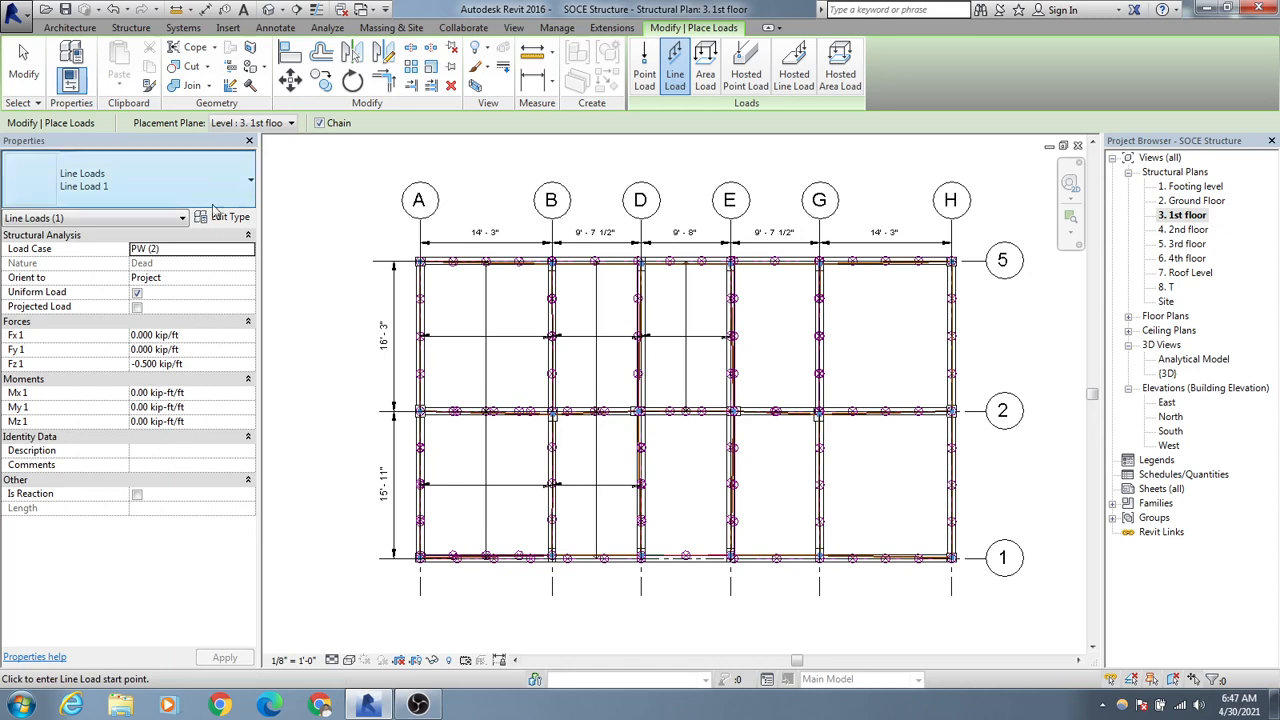
pyautogui.click(171, 217)
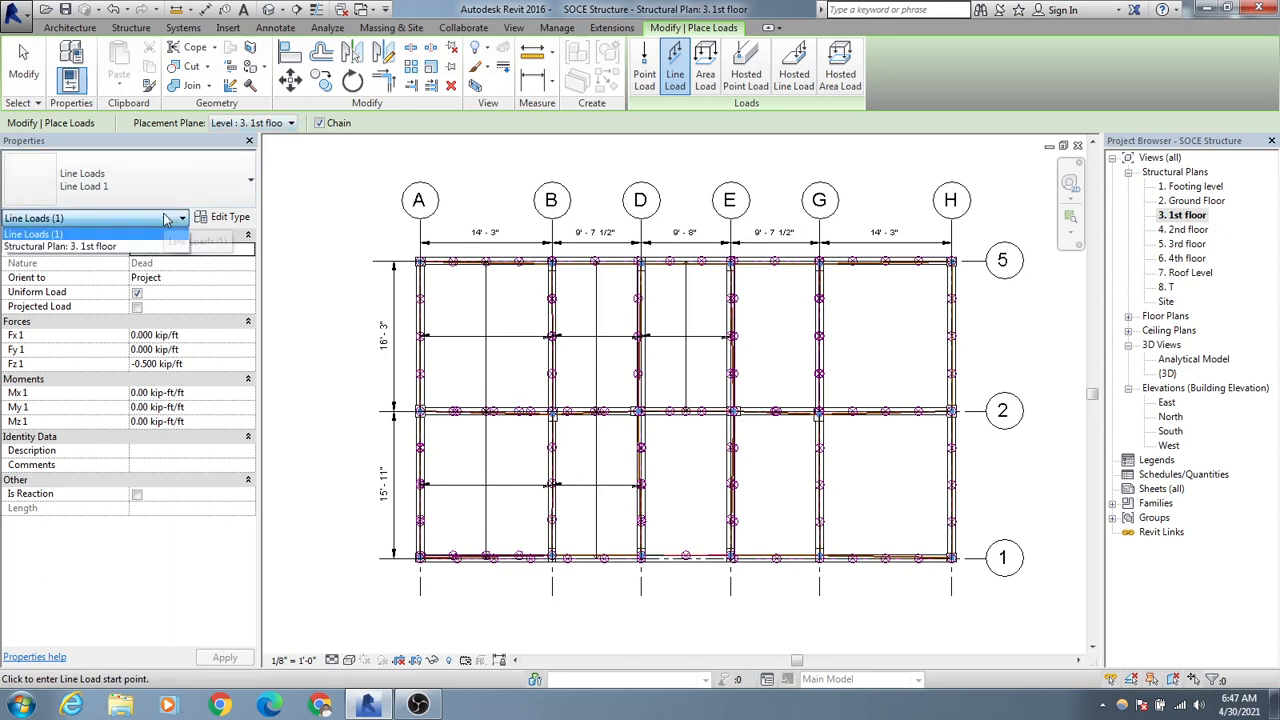
pyautogui.click(172, 234)
pyautogui.click(198, 256)
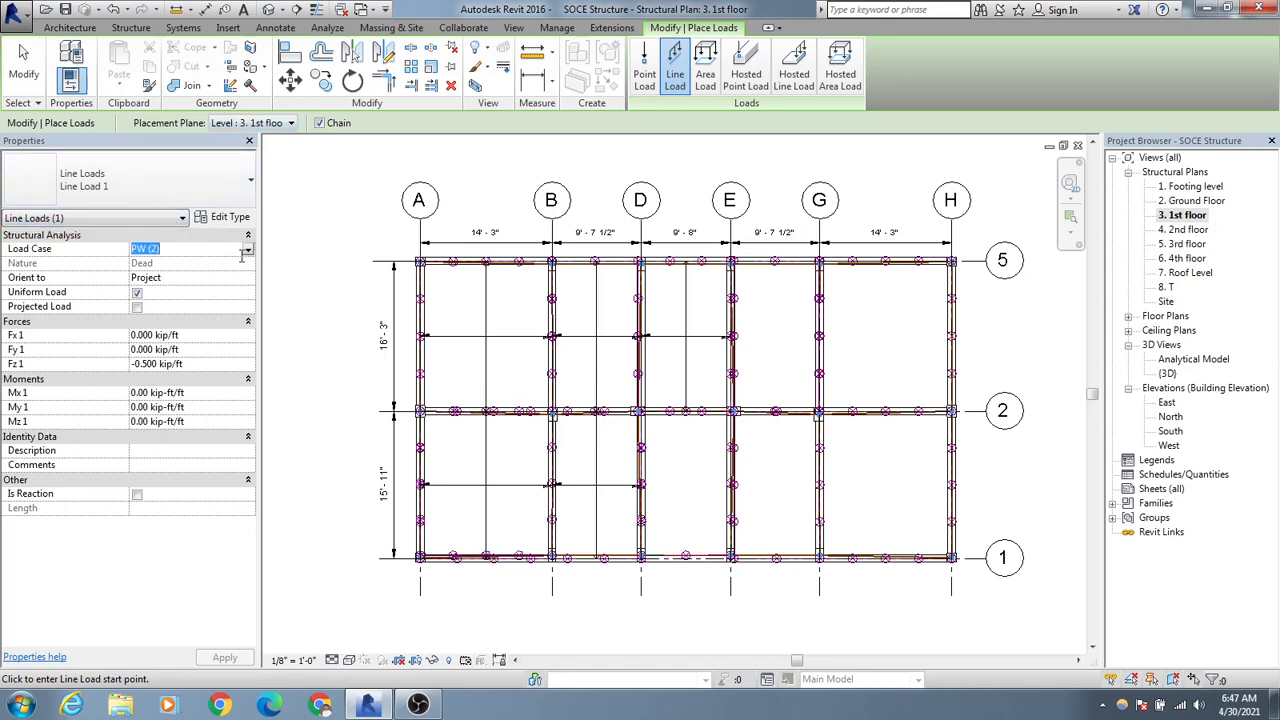
pyautogui.click(247, 250)
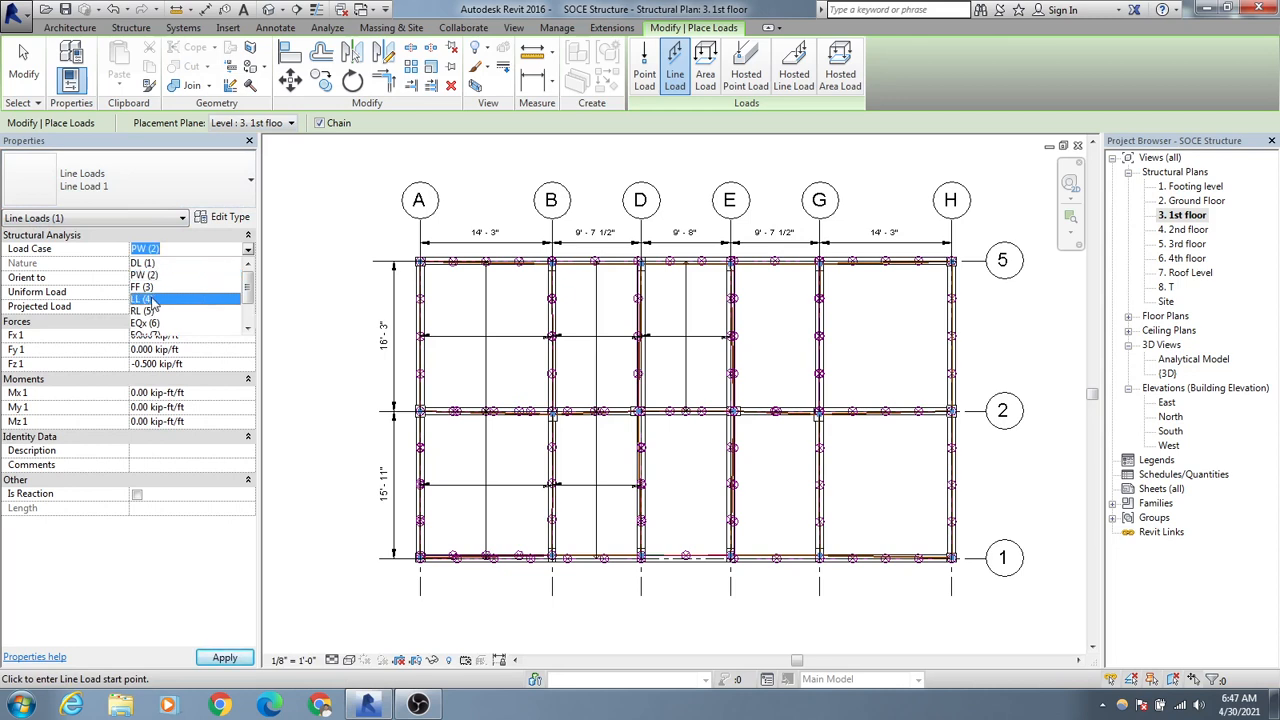
pyautogui.click(150, 300)
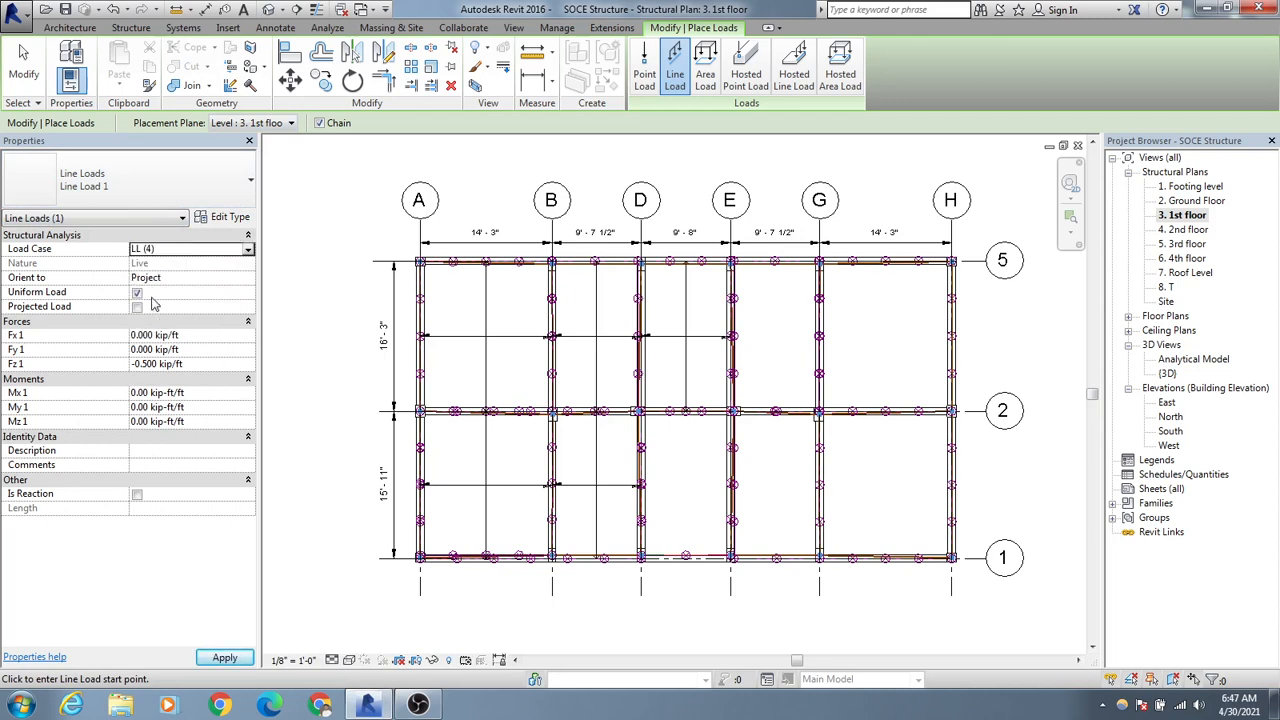
pyautogui.click(147, 364)
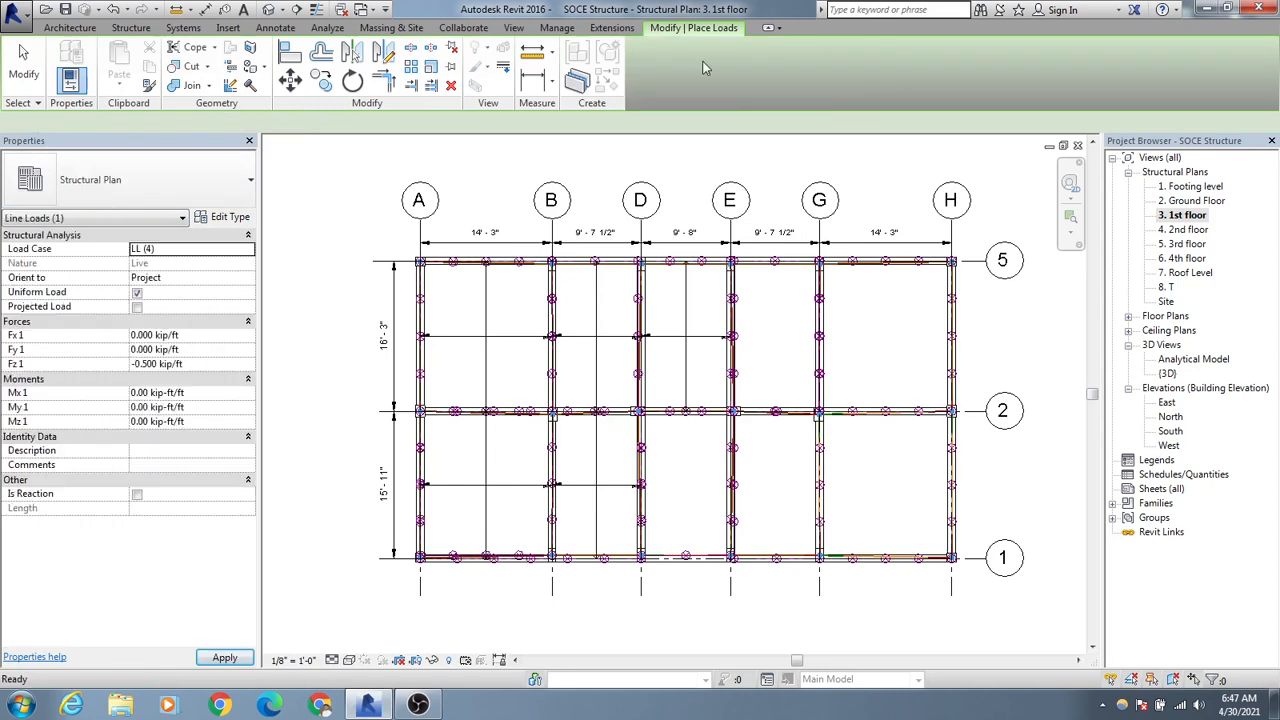
# - Start a new area load on the 1st floor plan and set its Fz 1 force to -0.0400 ksf
pyautogui.click(706, 73)
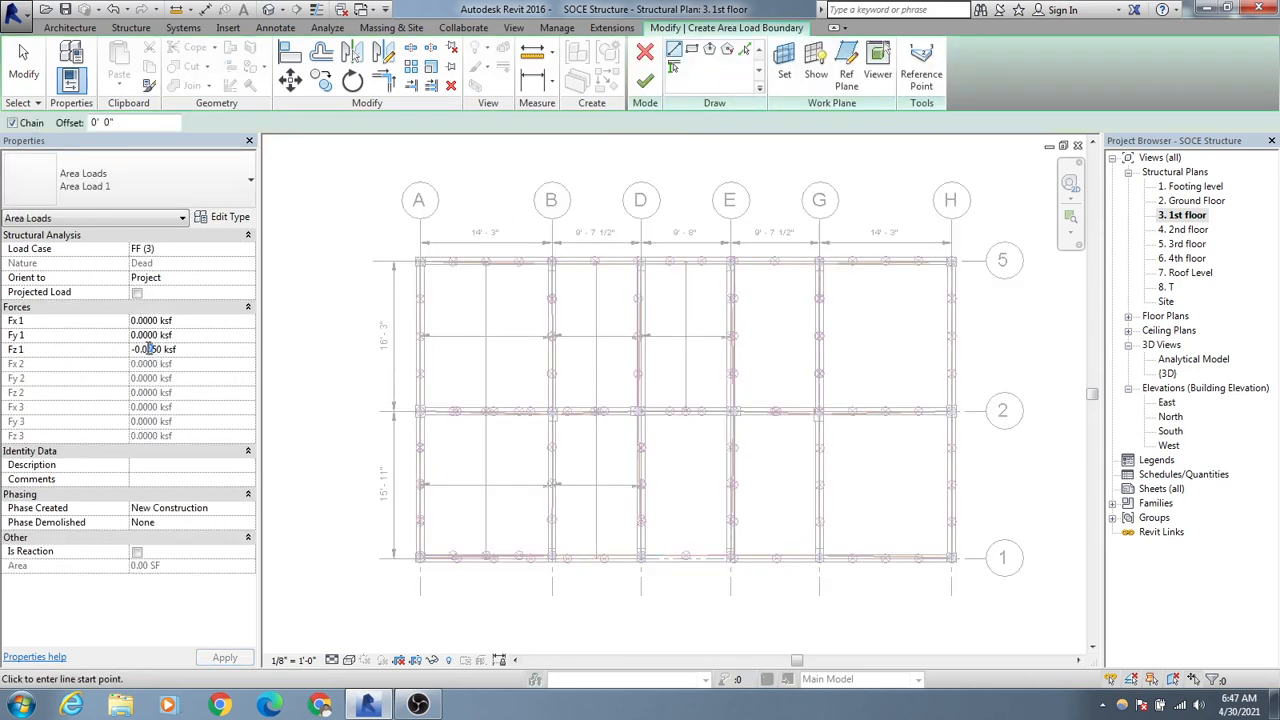
pyautogui.click(148, 349)
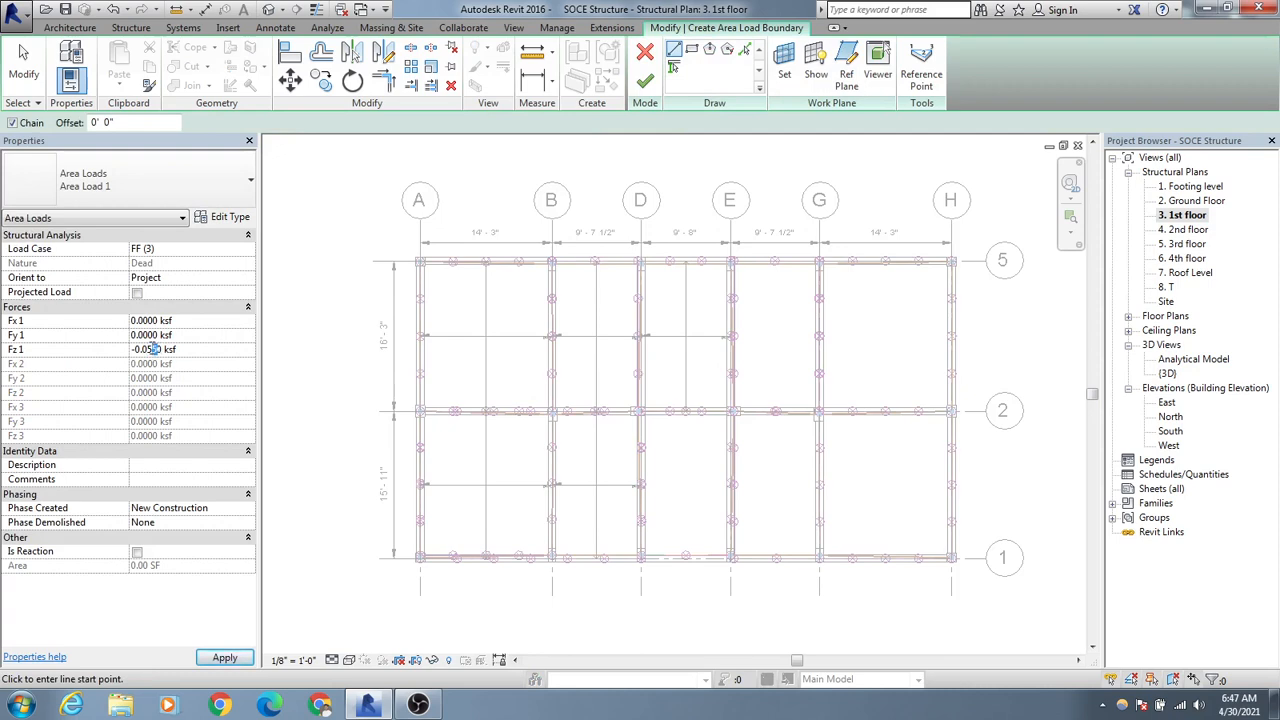
pyautogui.write('400')
pyautogui.hotkey('shift', 'Tab')
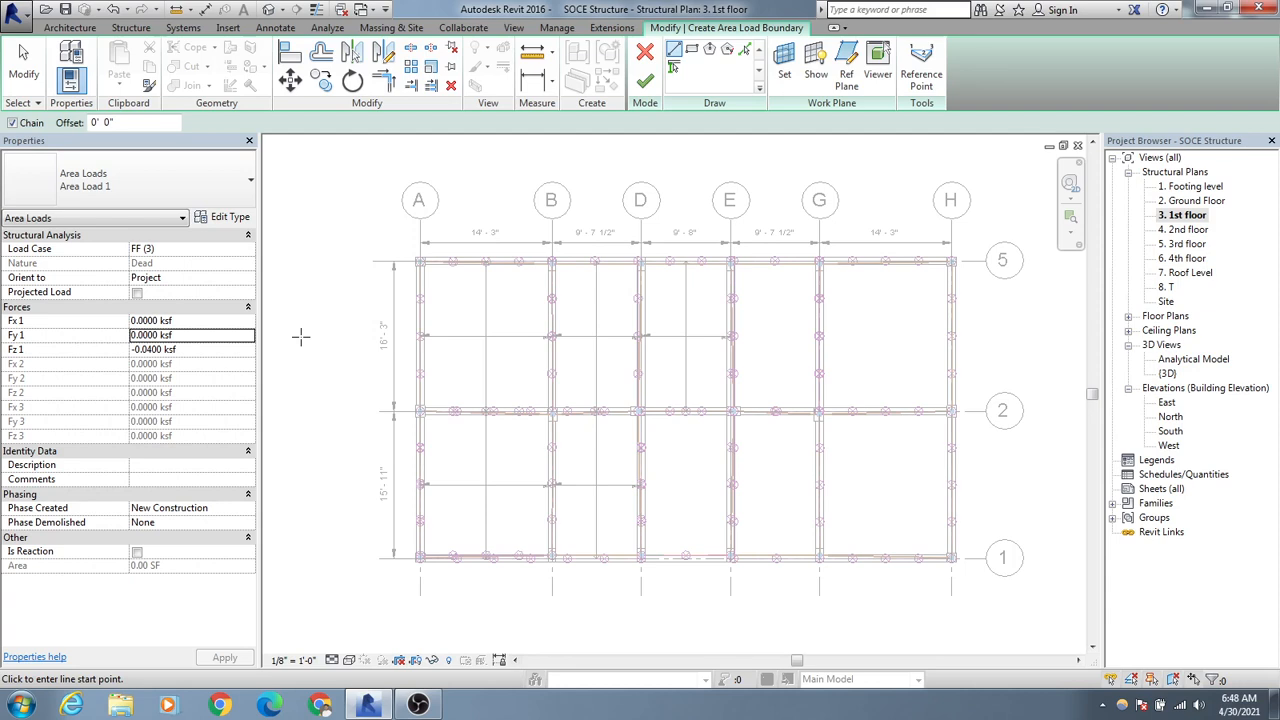
pyautogui.press('alt')
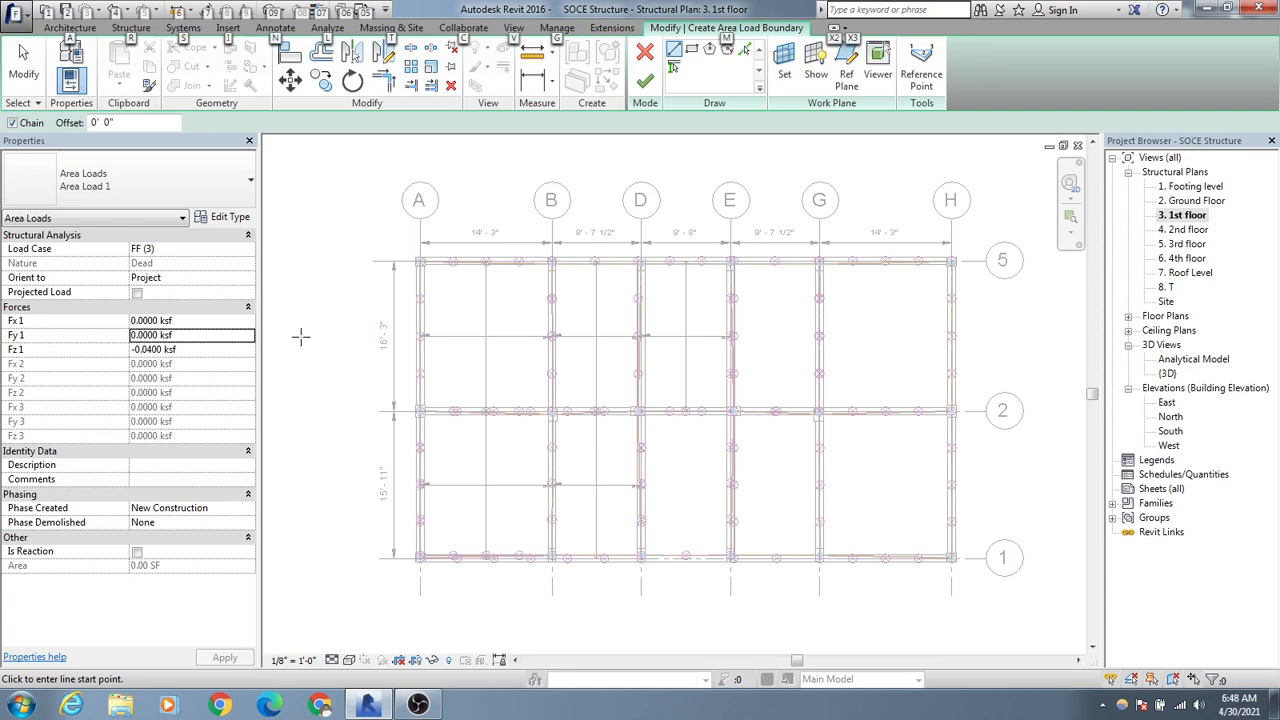